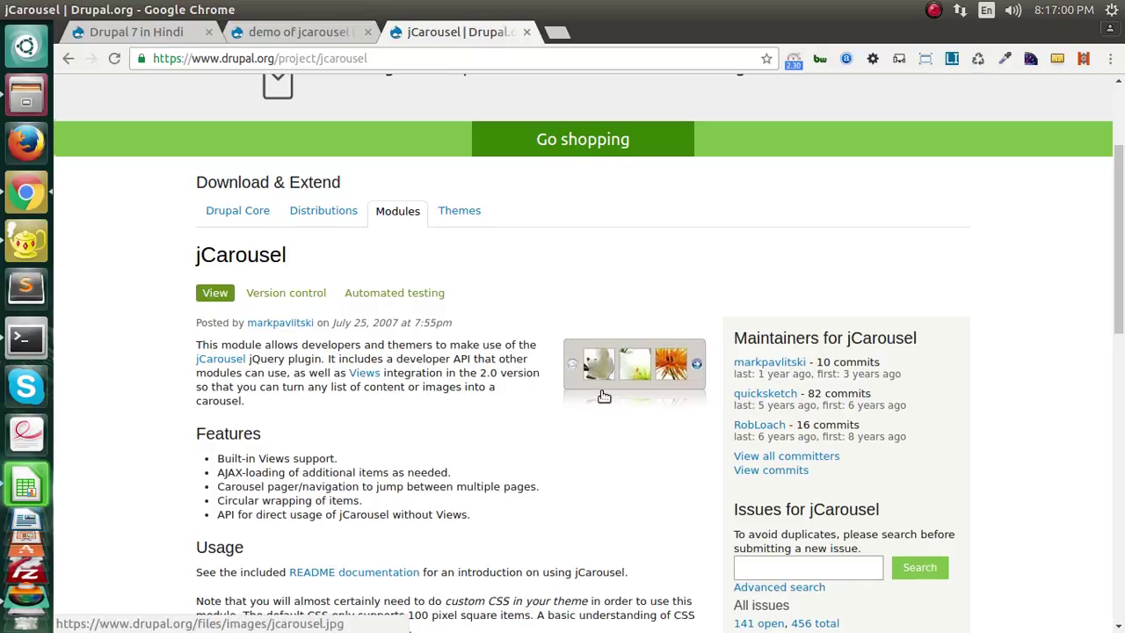
Review the jCarousel project page on drupal.org, including its description and the downloads for the recommended release.
{"action": "scroll", "coordinate": [604, 396], "scroll_direction": "down", "scroll_amount": 3}
{"action": "scroll", "coordinate": [602, 396], "scroll_direction": "down", "scroll_amount": 3}
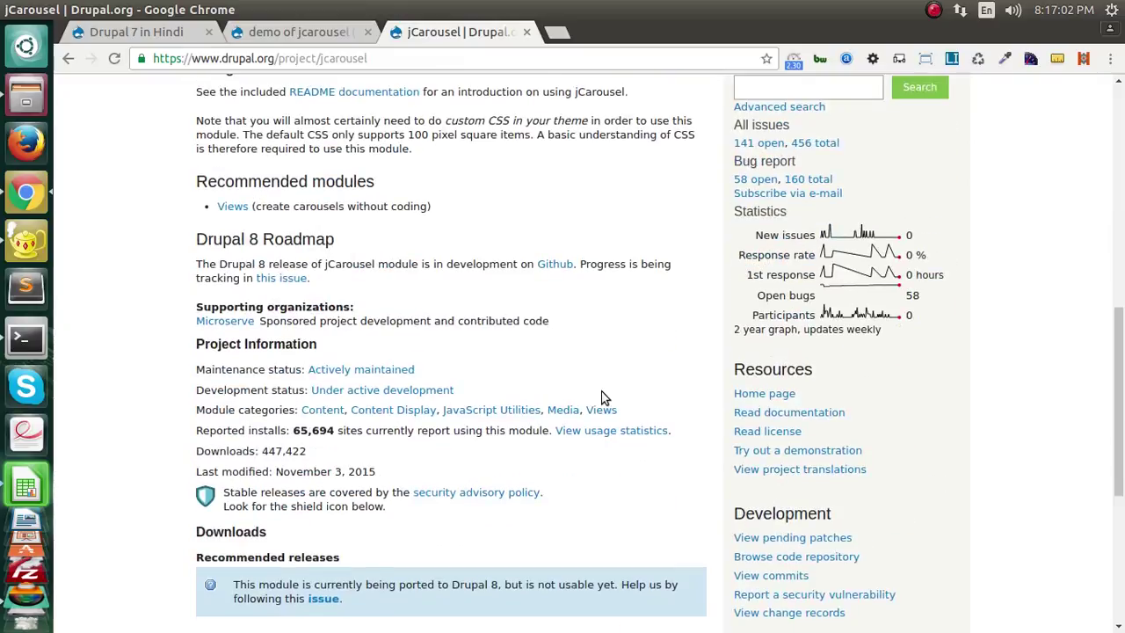
{"action": "scroll", "coordinate": [602, 399], "scroll_direction": "down", "scroll_amount": 5}
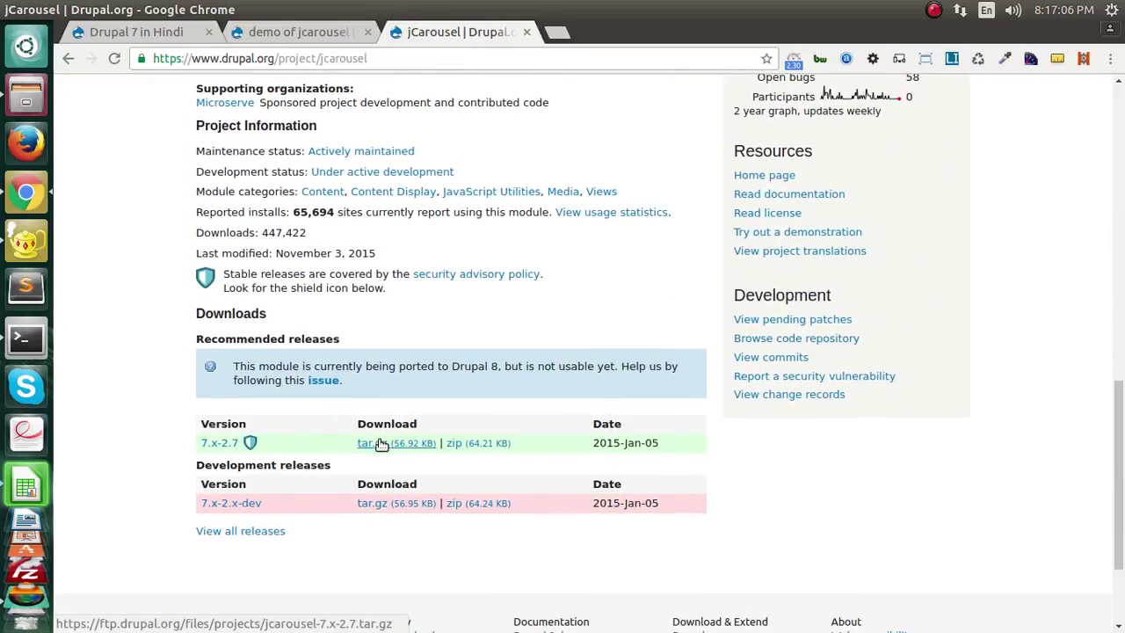
{"action": "scroll", "coordinate": [380, 444], "scroll_direction": "up", "scroll_amount": 11}
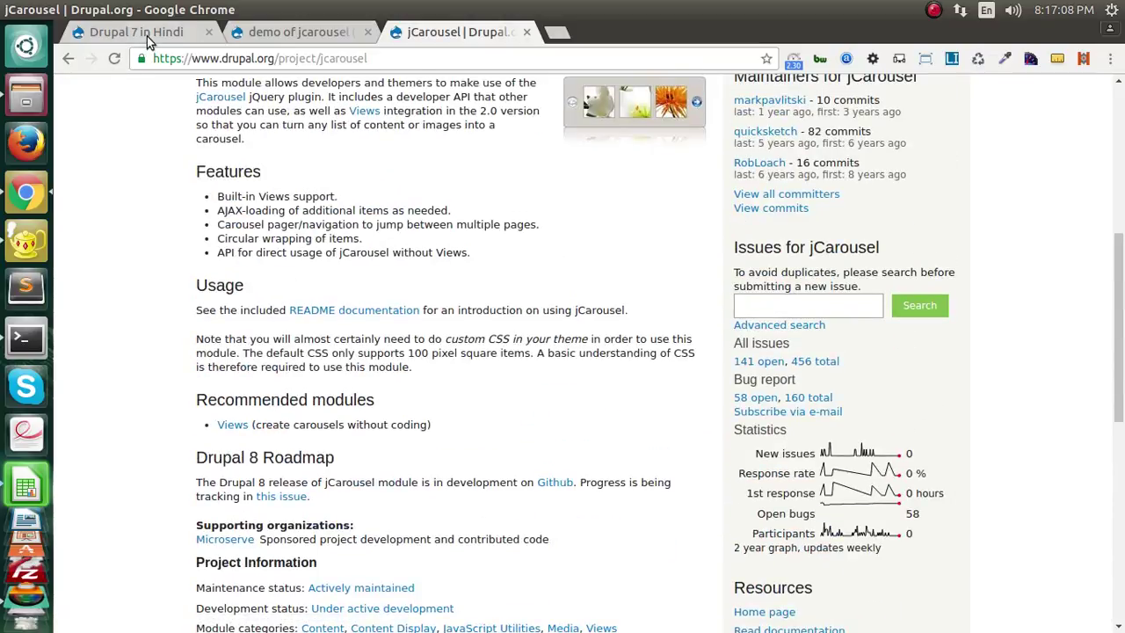
Filter the complete module list of the local Drupal 7 site for "jcarouse" and inspect the jCarousel module's entry.
{"action": "left_click", "coordinate": [146, 36]}
{"action": "left_click", "coordinate": [385, 85]}
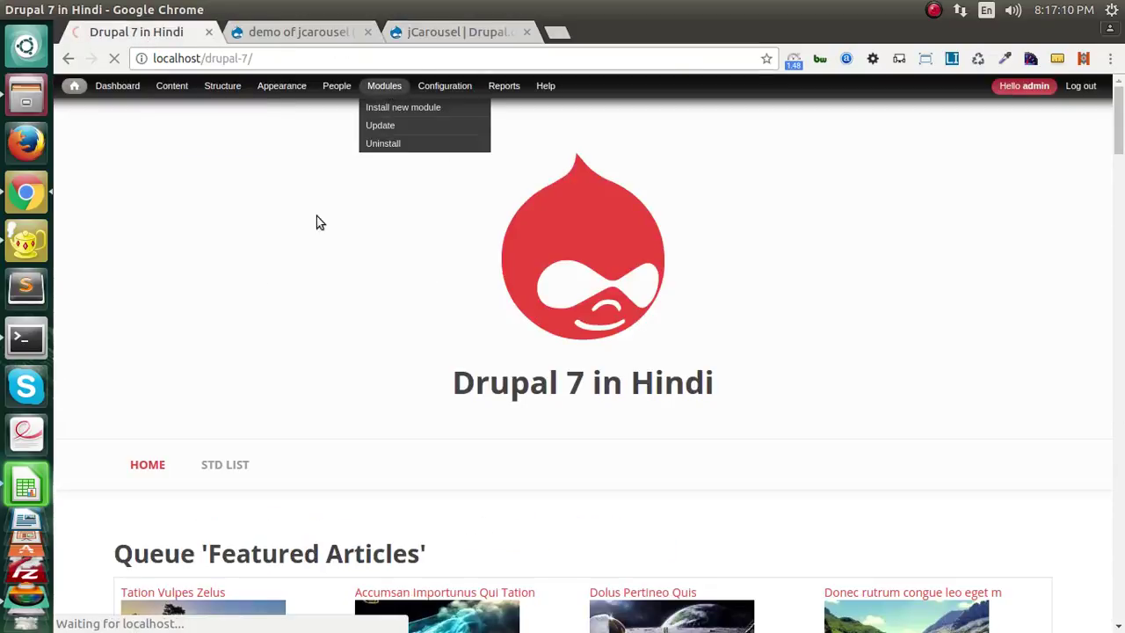
{"action": "scroll", "coordinate": [214, 344], "scroll_direction": "down", "scroll_amount": 5}
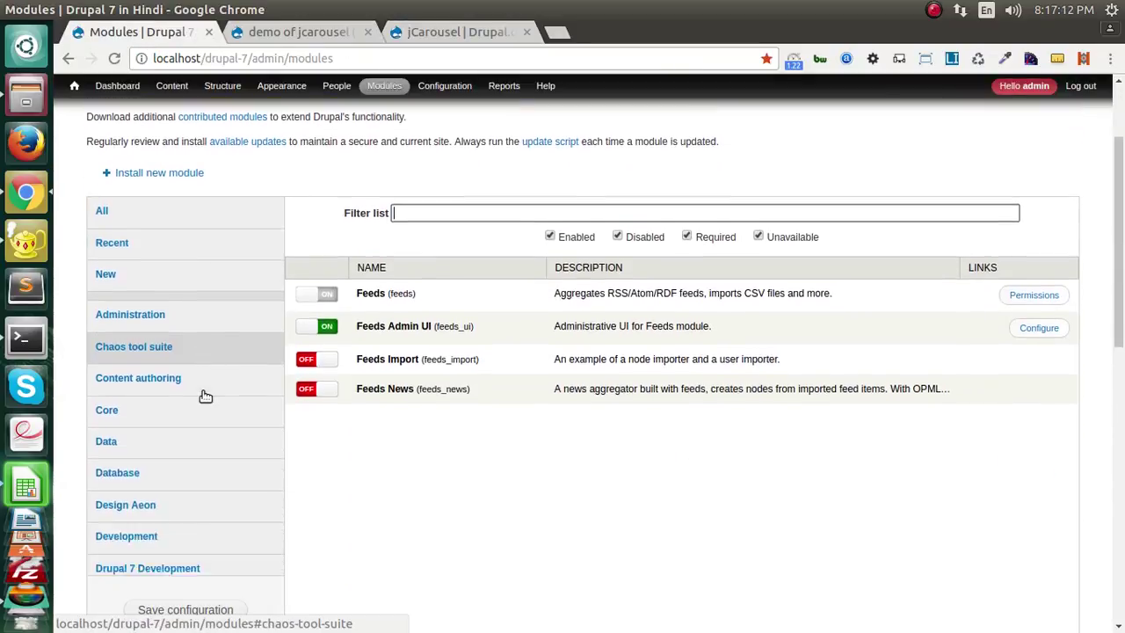
{"action": "scroll", "coordinate": [205, 396], "scroll_direction": "down", "scroll_amount": 10}
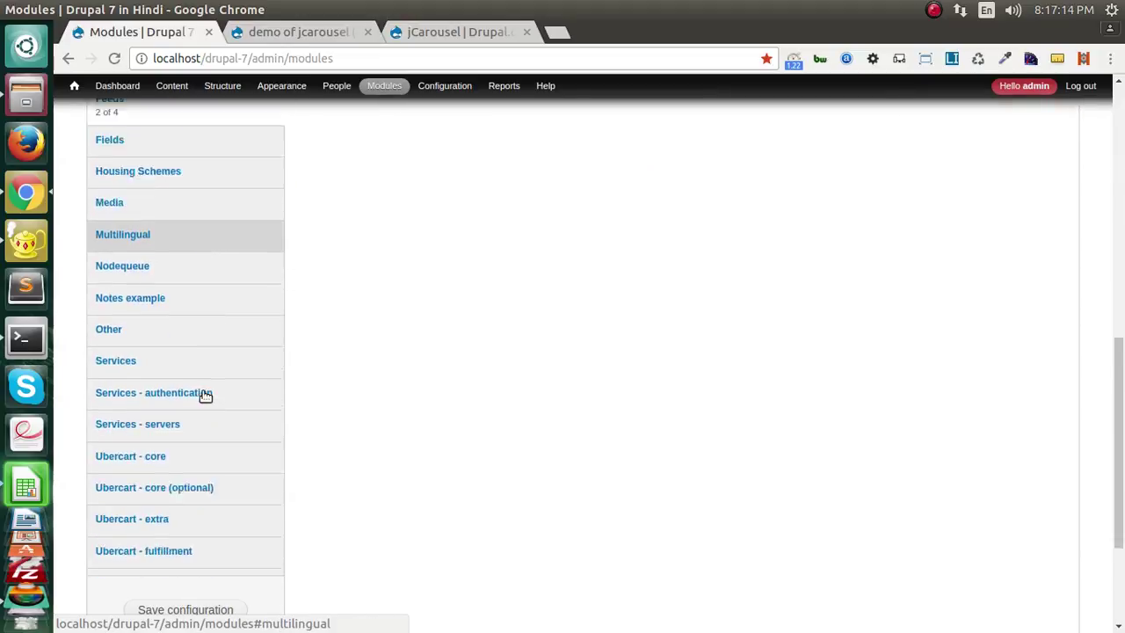
{"action": "scroll", "coordinate": [226, 399], "scroll_direction": "up", "scroll_amount": 15}
{"action": "left_click", "coordinate": [442, 349]}
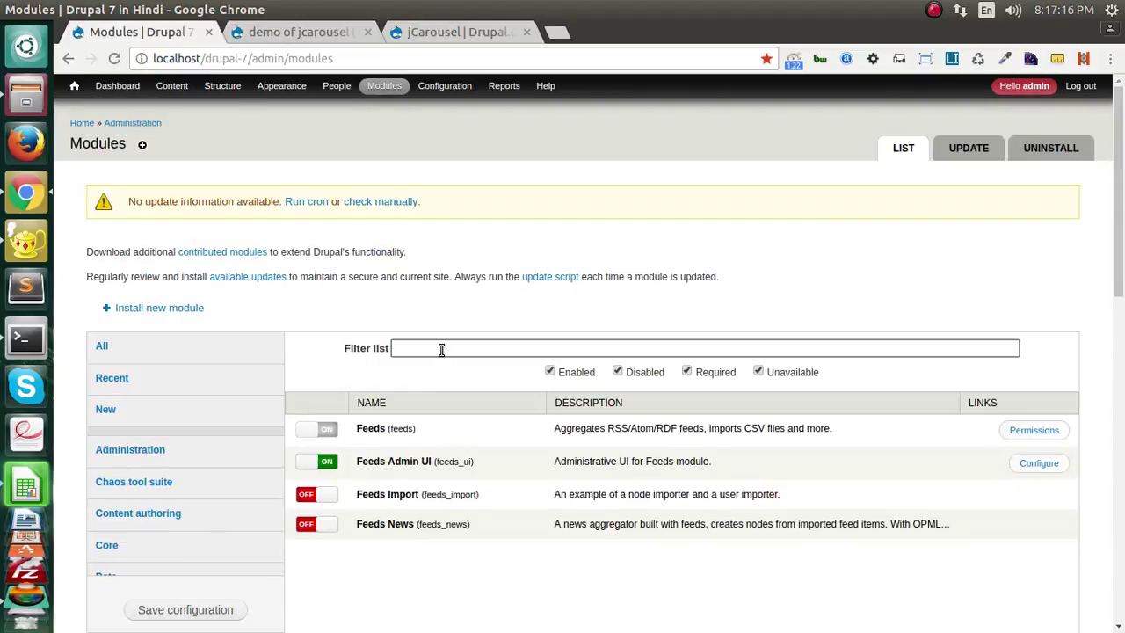
{"action": "type", "text": "jcarousel"}
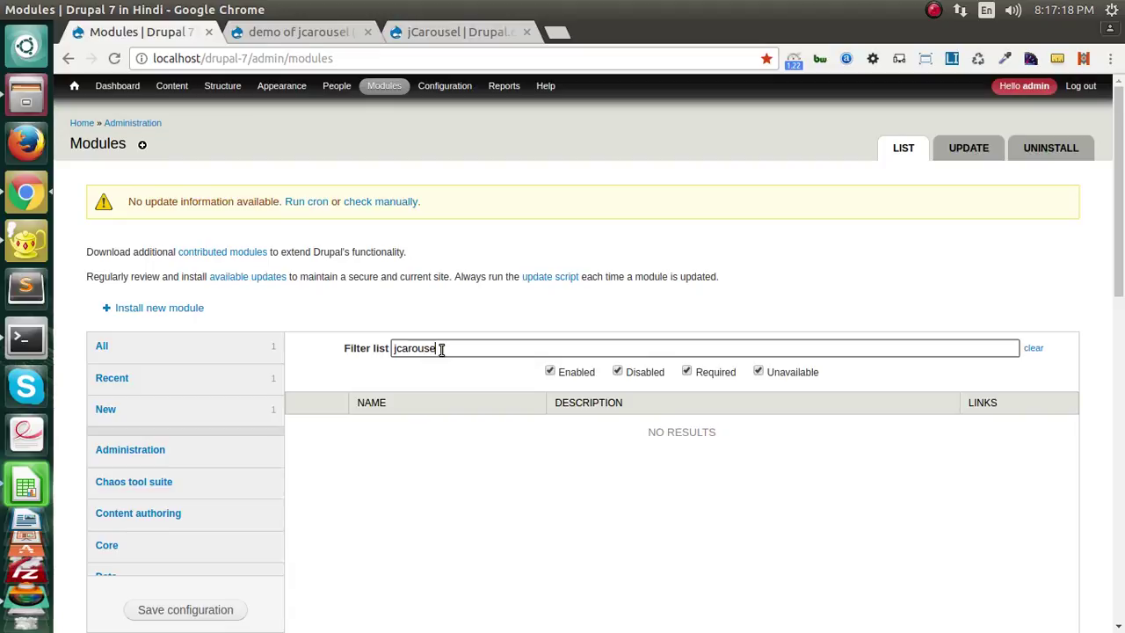
{"action": "left_click", "coordinate": [168, 344]}
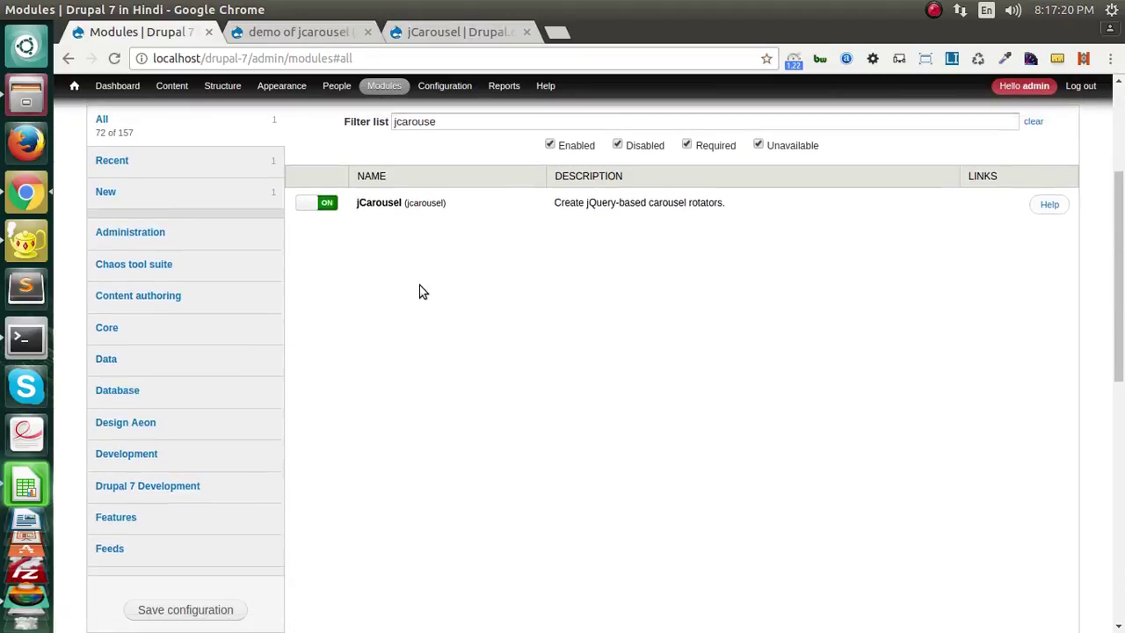
{"action": "left_click", "coordinate": [655, 290]}
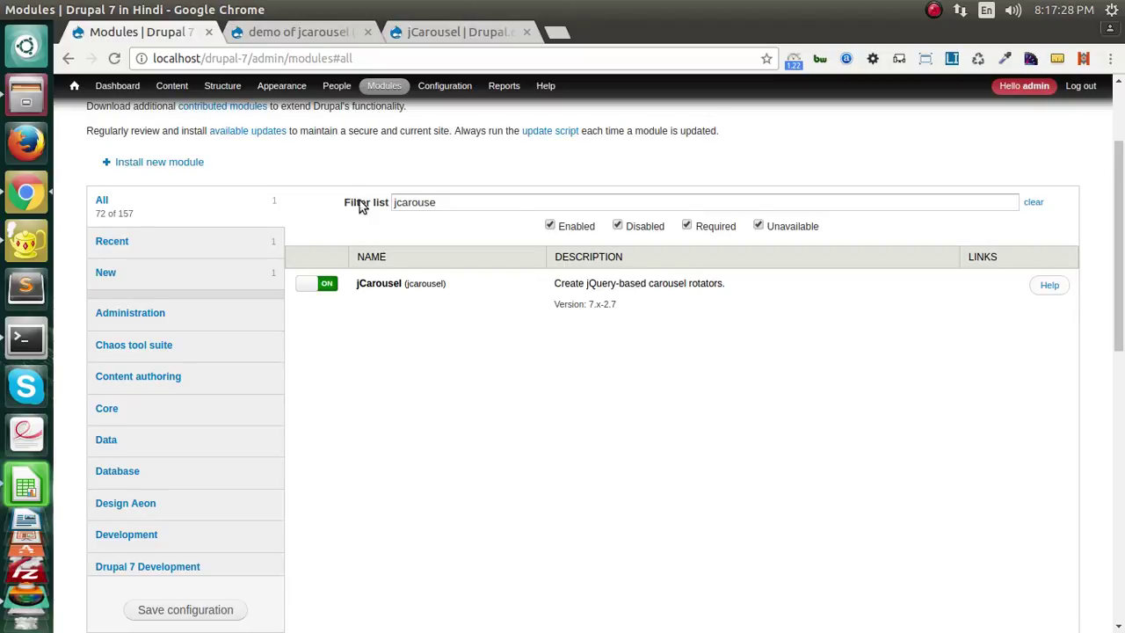
Start a new view in the site's Views administration and name it "Example of jcarousel".
{"action": "scroll", "coordinate": [360, 206], "scroll_direction": "up", "scroll_amount": 3}
{"action": "mouse_move", "coordinate": [222, 85]}
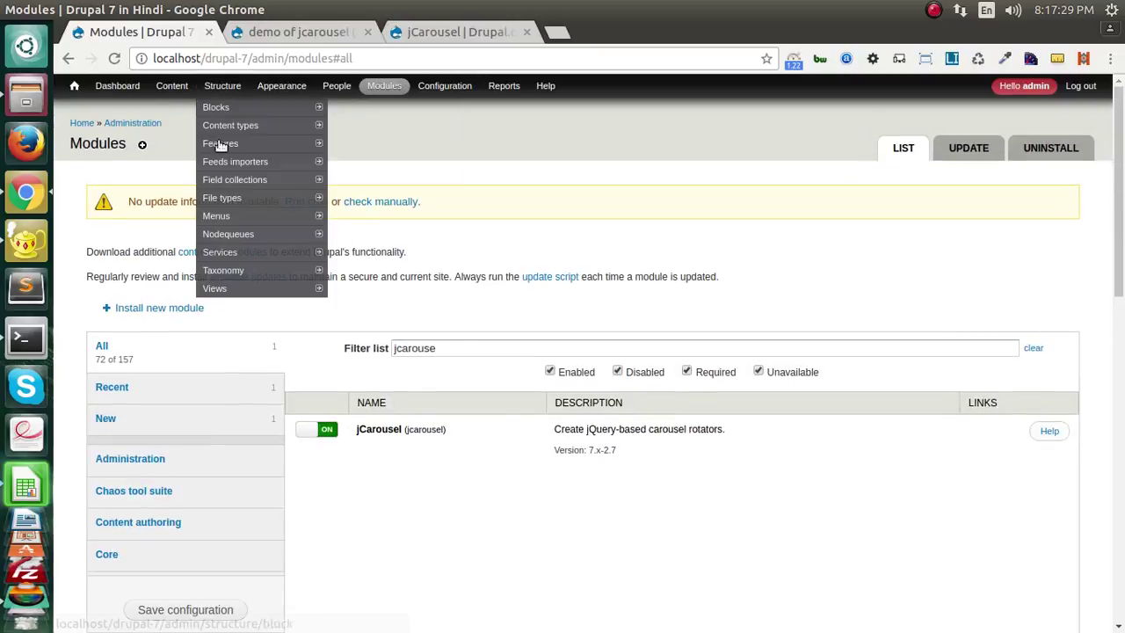
{"action": "left_click", "coordinate": [230, 288]}
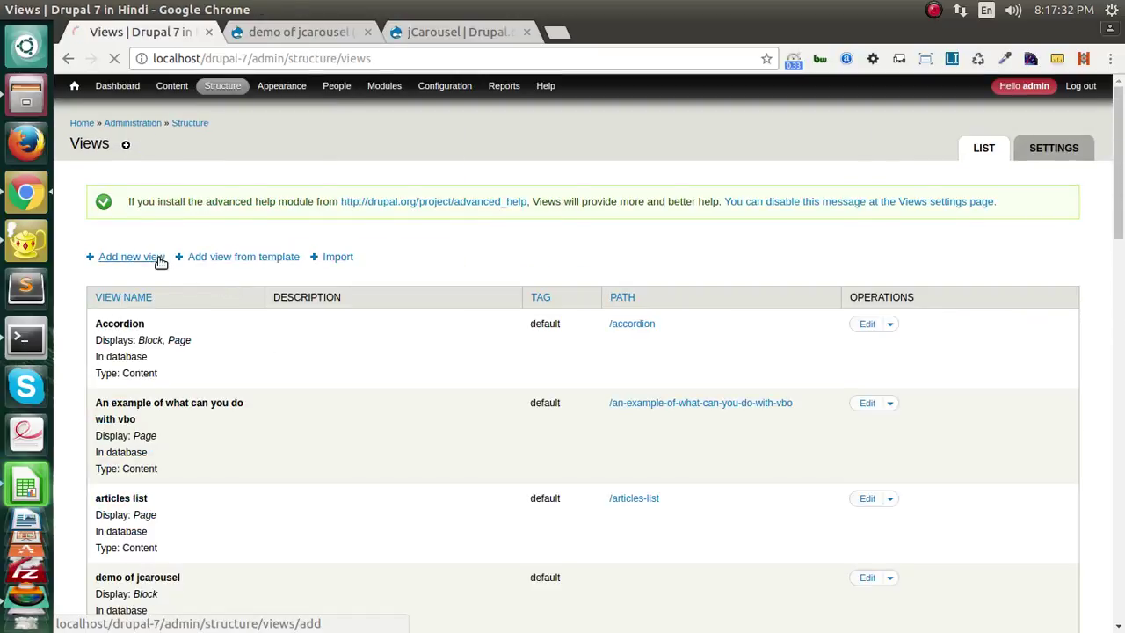
{"action": "left_click", "coordinate": [161, 262]}
{"action": "left_click", "coordinate": [142, 209]}
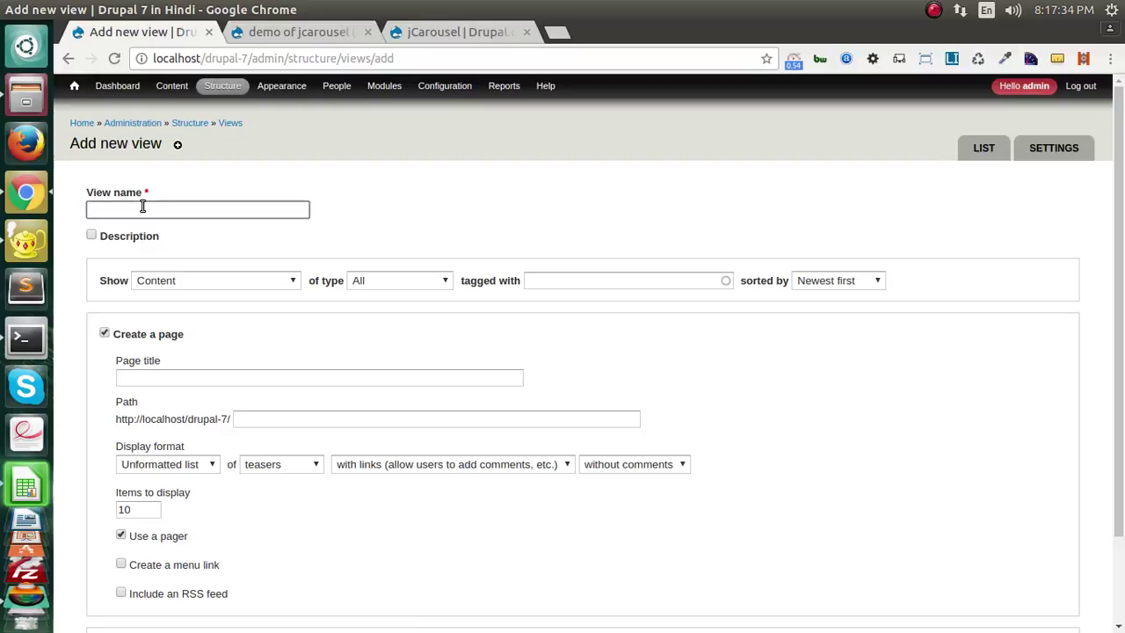
{"action": "type", "text": "ex"}
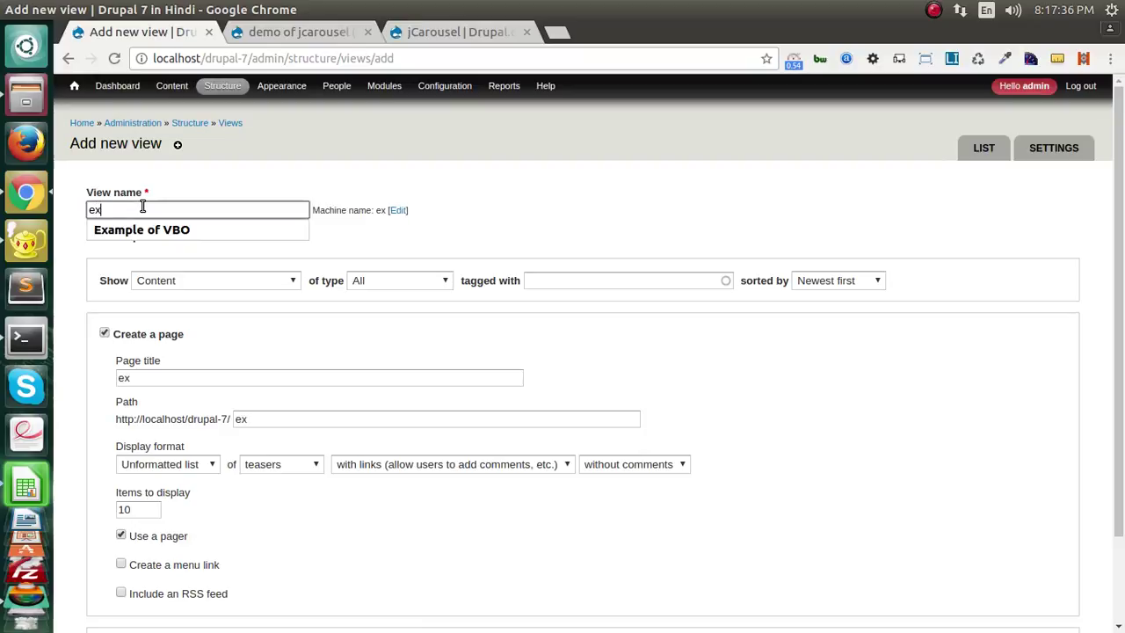
{"action": "key", "text": "Down"}
{"action": "key", "text": "Return"}
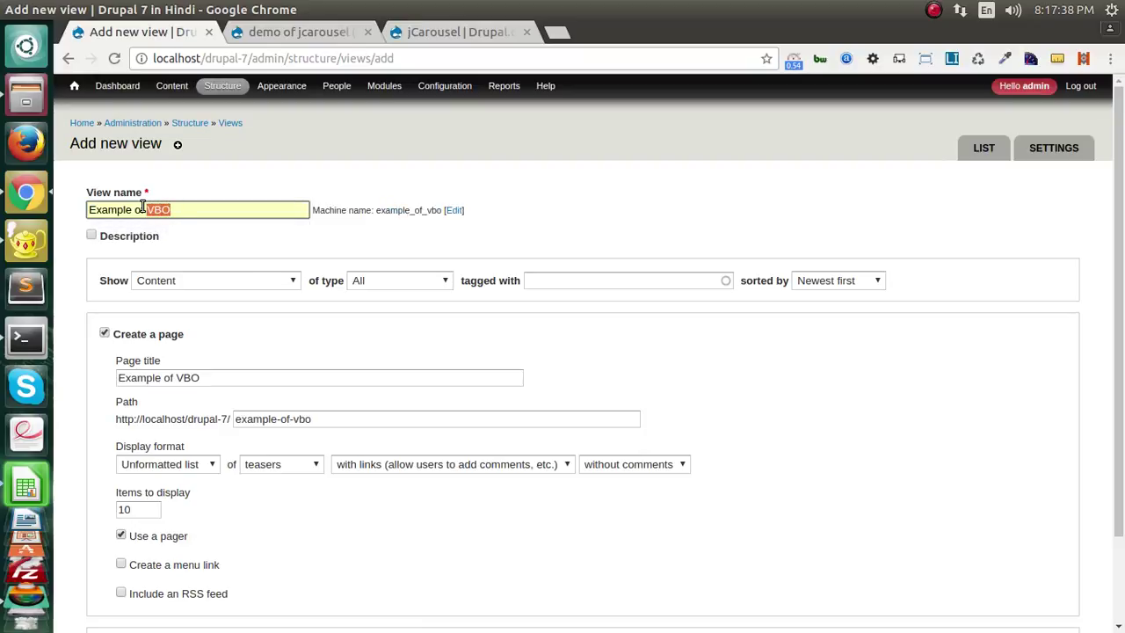
{"action": "type", "text": "jcarousel"}
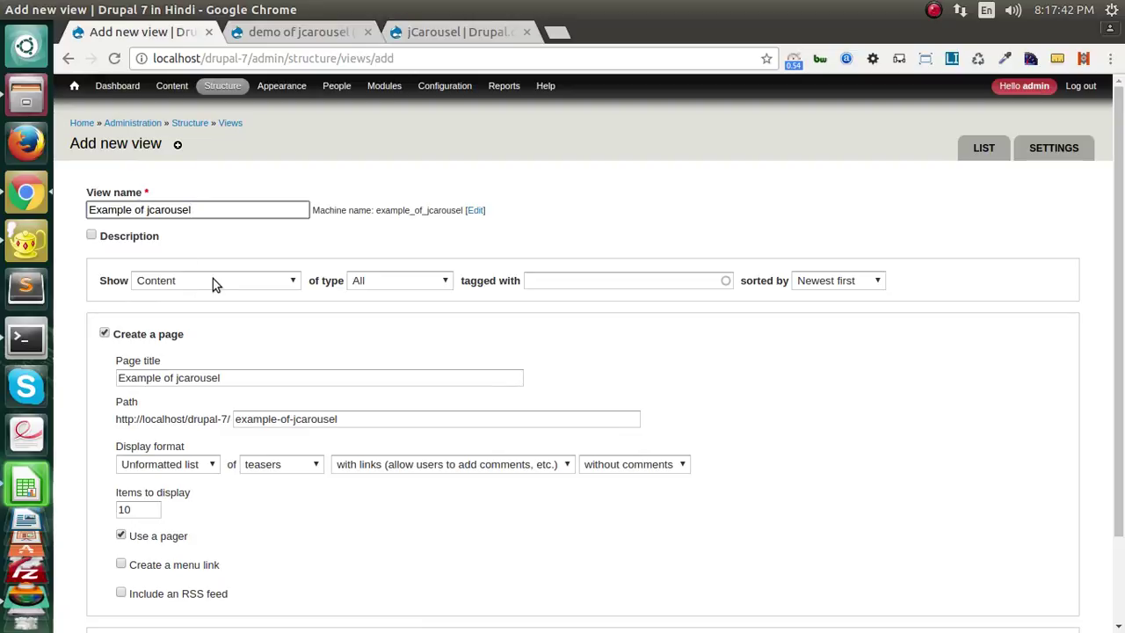
Limit the new view to content of type Article and have it create a block instead of a page.
{"action": "left_click", "coordinate": [398, 282]}
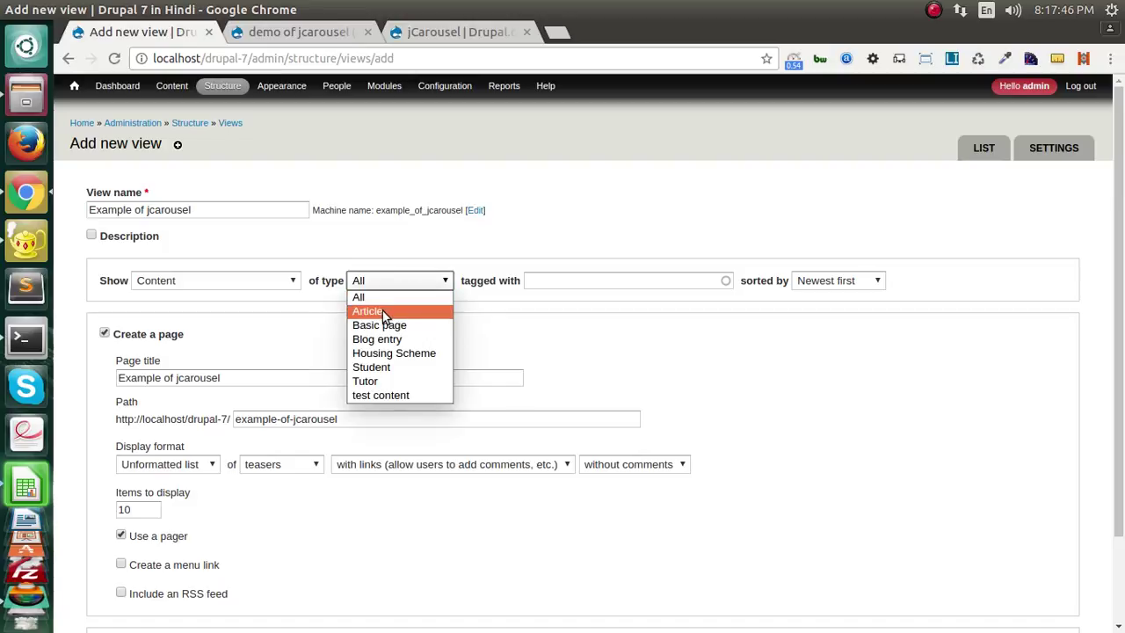
{"action": "left_click", "coordinate": [384, 313]}
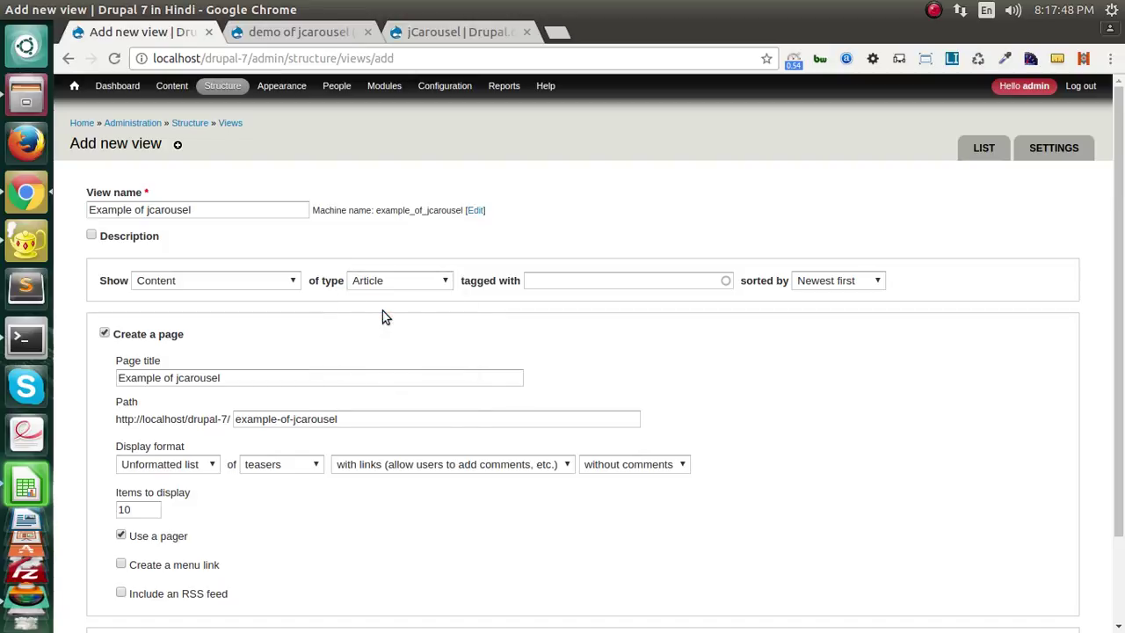
{"action": "scroll", "coordinate": [228, 387], "scroll_direction": "down", "scroll_amount": 1}
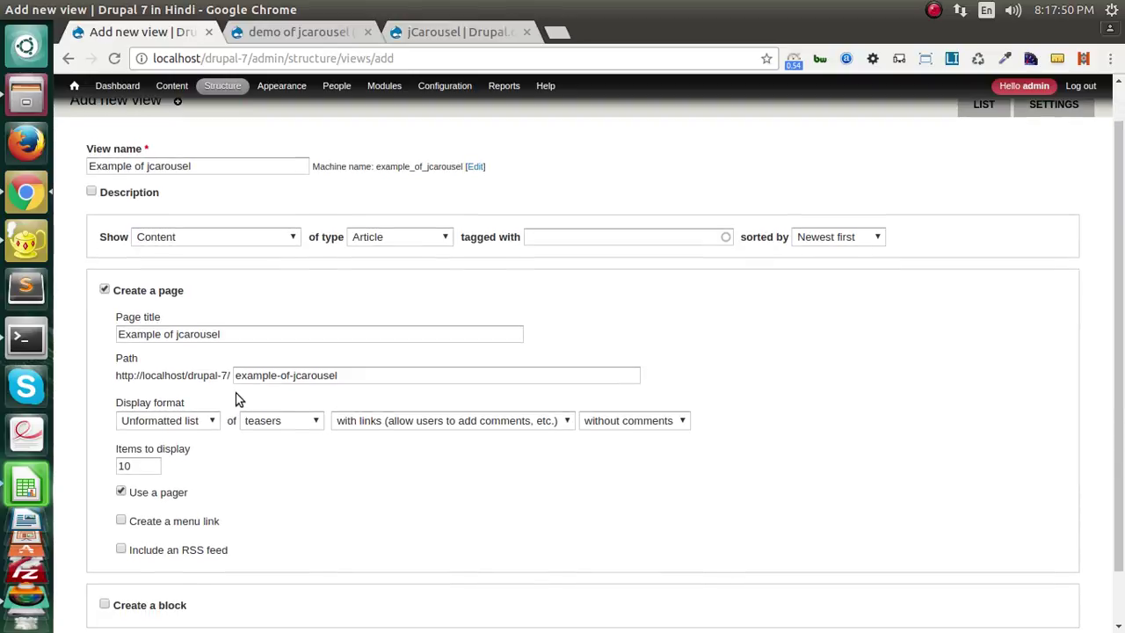
{"action": "left_click", "coordinate": [141, 290]}
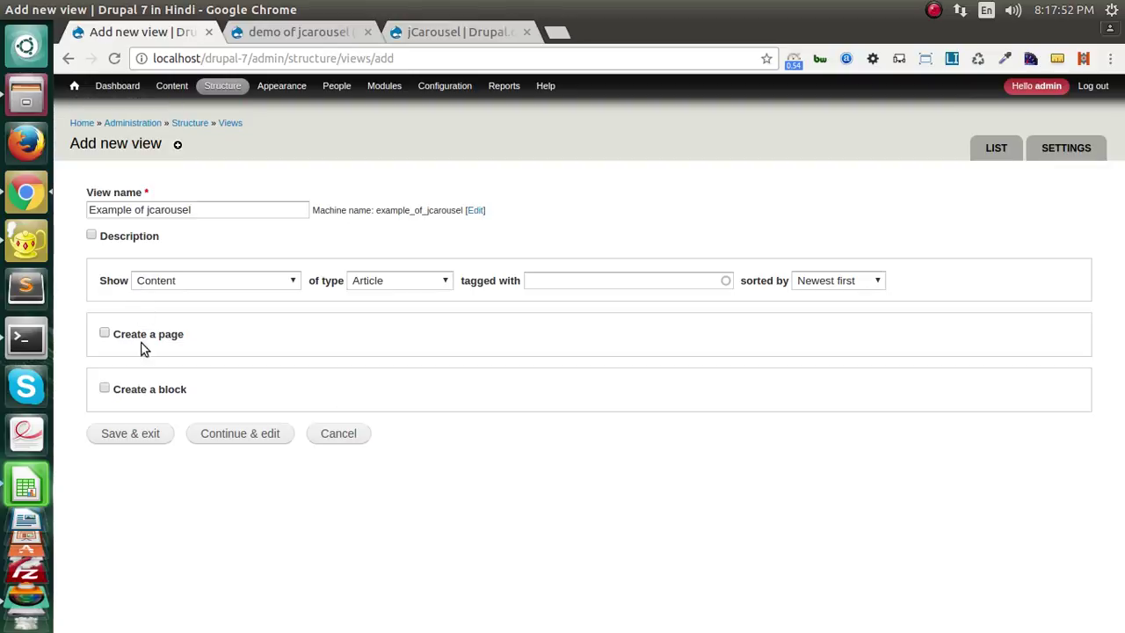
{"action": "left_click", "coordinate": [146, 394]}
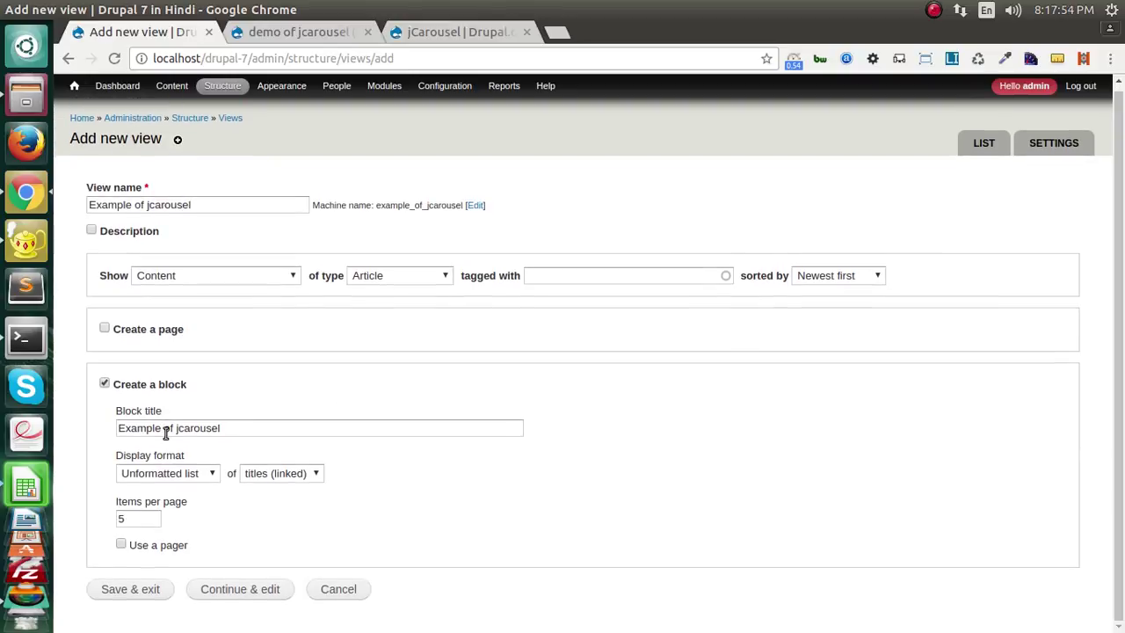
Set the block's display format to jCarousel and continue to editing the view.
{"action": "left_click", "coordinate": [164, 475]}
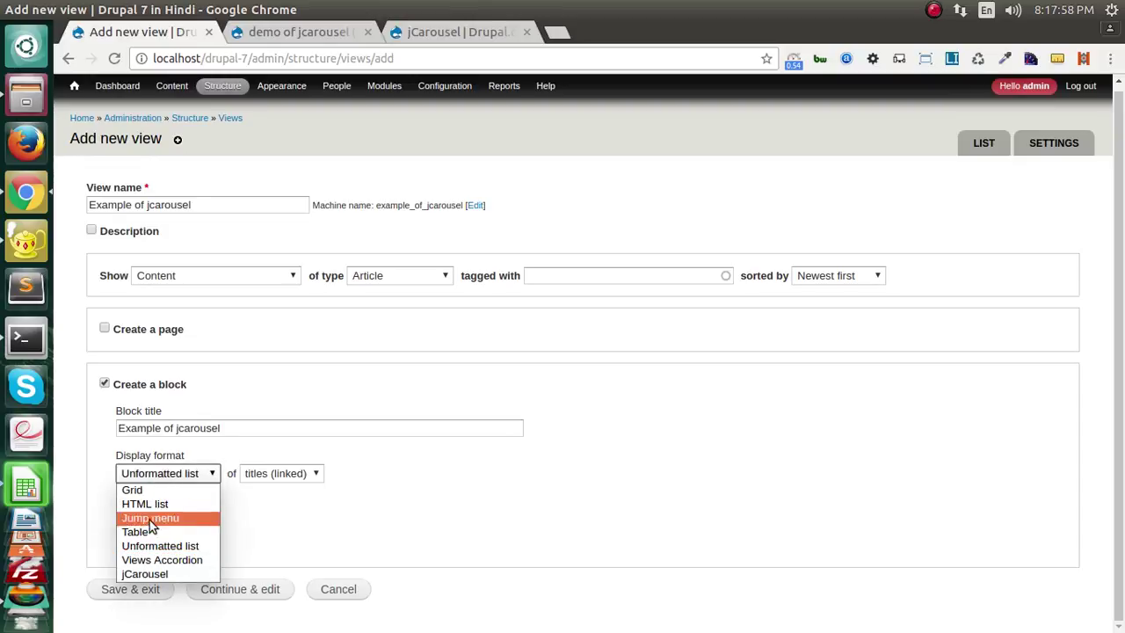
{"action": "left_click", "coordinate": [144, 574]}
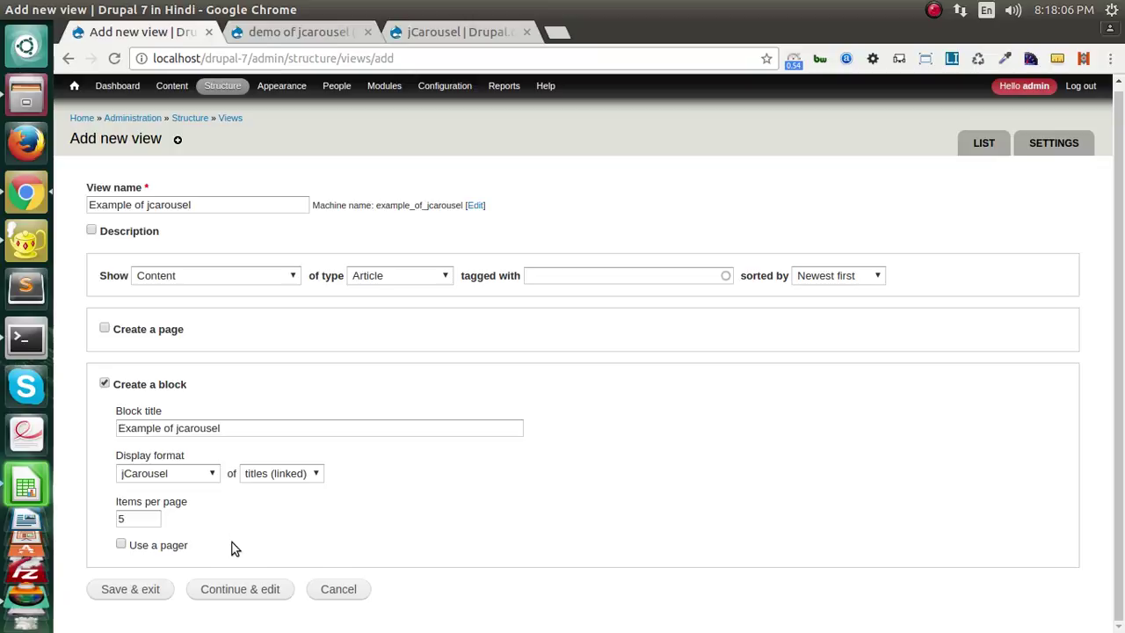
{"action": "left_click", "coordinate": [219, 594]}
Search the available fields for "image" and add the Content: Image field to the view for all displays.
{"action": "scroll", "coordinate": [334, 483], "scroll_direction": "down", "scroll_amount": 3}
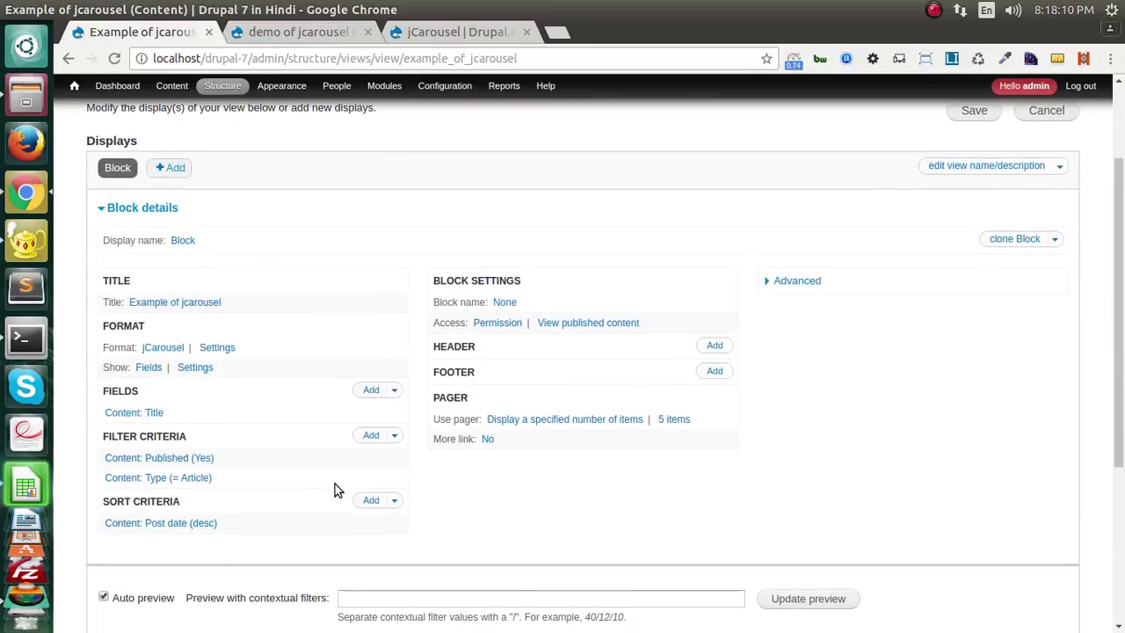
{"action": "scroll", "coordinate": [200, 444], "scroll_direction": "down", "scroll_amount": 6}
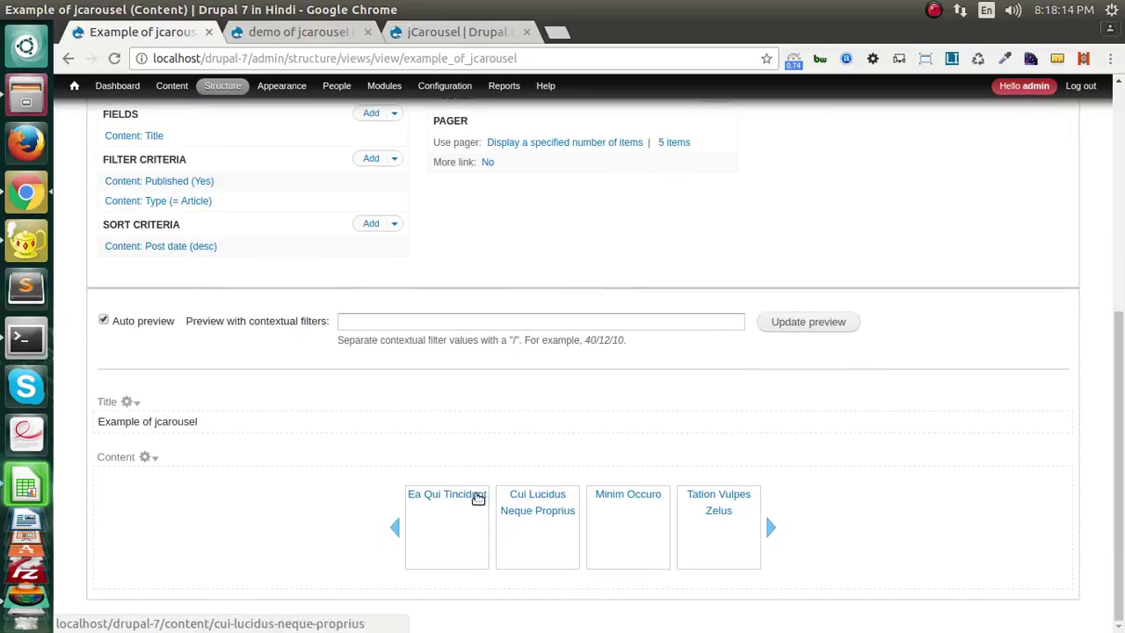
{"action": "scroll", "coordinate": [188, 434], "scroll_direction": "up", "scroll_amount": 4}
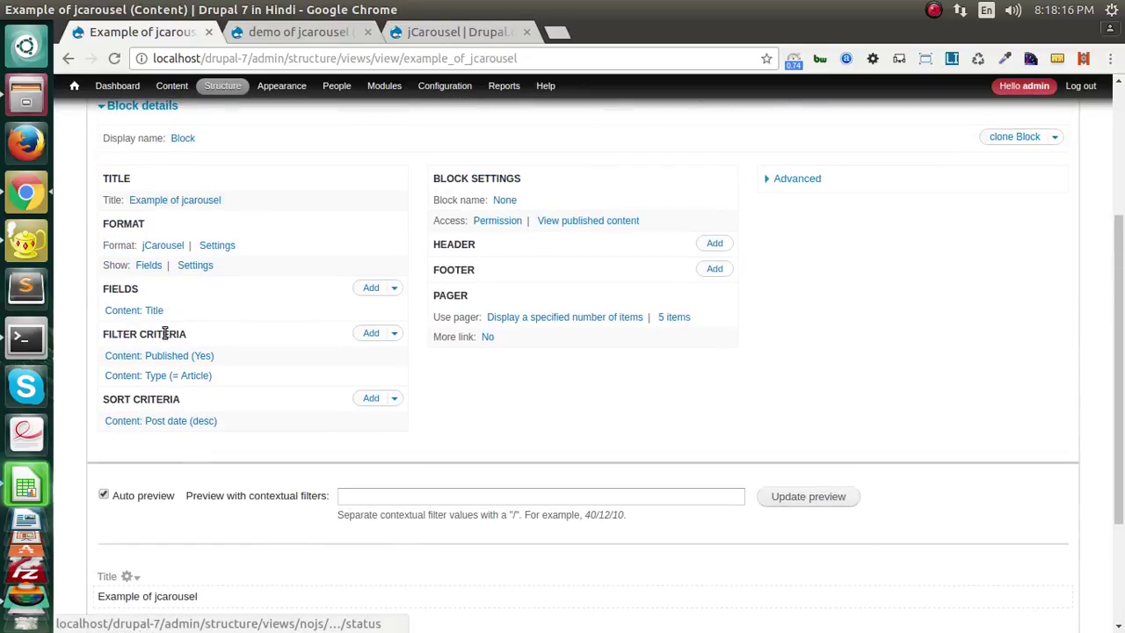
{"action": "left_click", "coordinate": [371, 289]}
{"action": "left_click", "coordinate": [355, 226]}
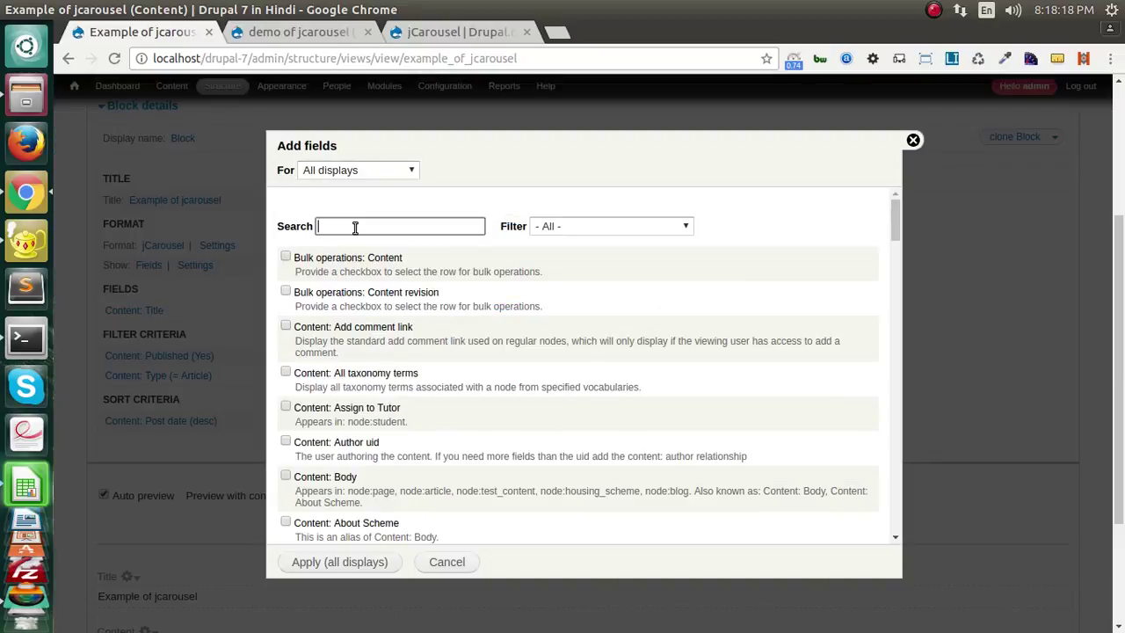
{"action": "type", "text": "image"}
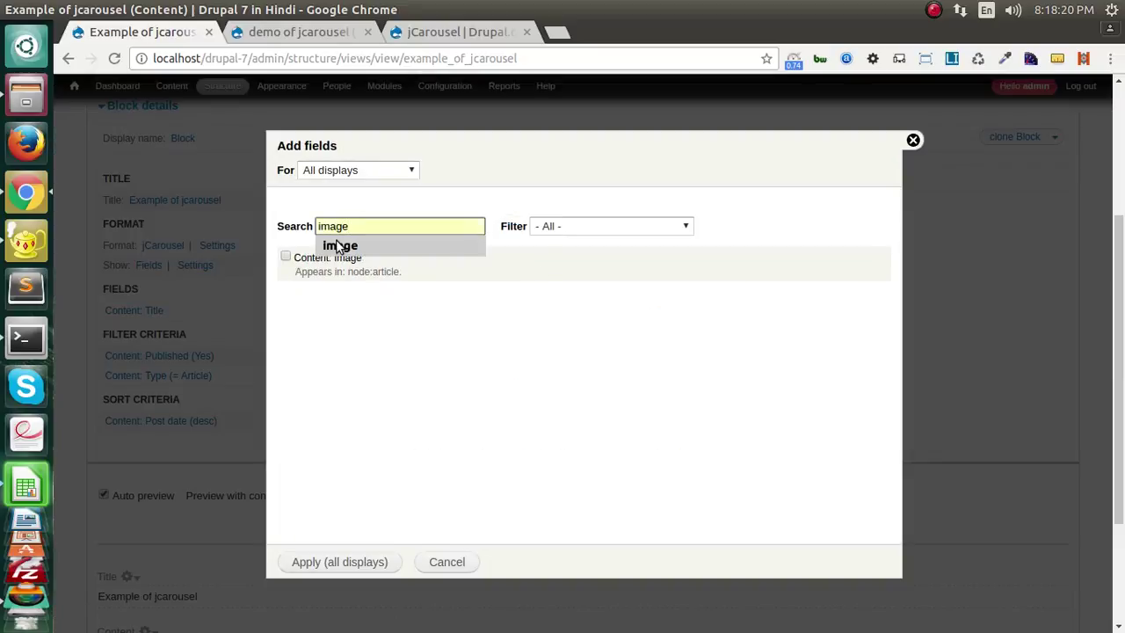
{"action": "left_click", "coordinate": [285, 257]}
{"action": "left_click", "coordinate": [329, 561]}
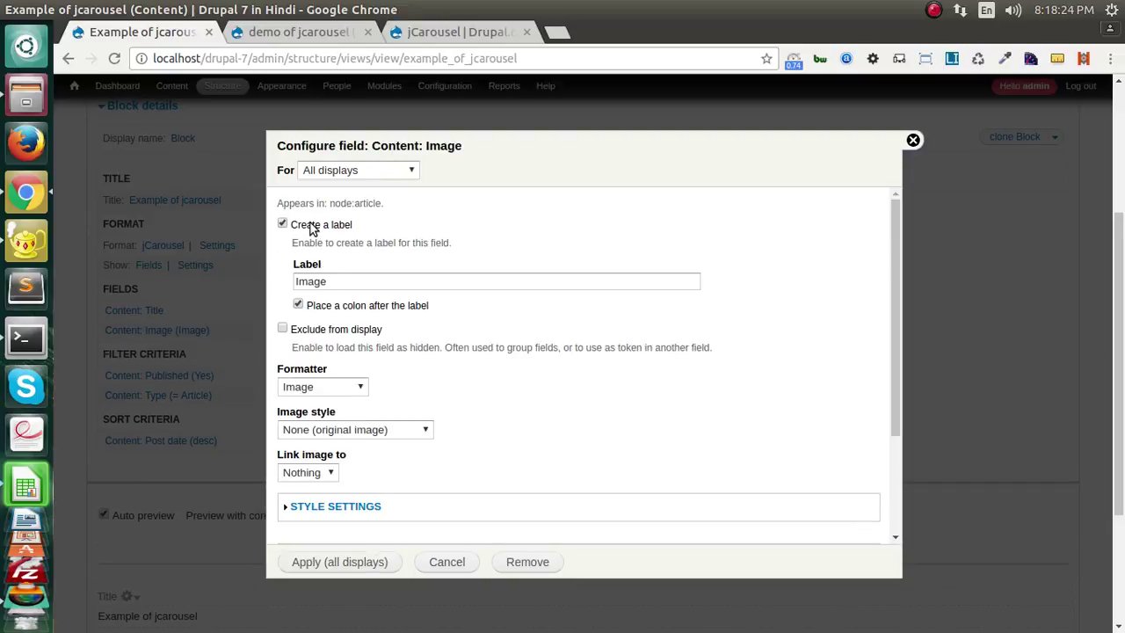
Configure the Image field without a label and with the Medium (220x220) image style, applied to all displays.
{"action": "left_click", "coordinate": [312, 229]}
{"action": "left_click", "coordinate": [314, 364]}
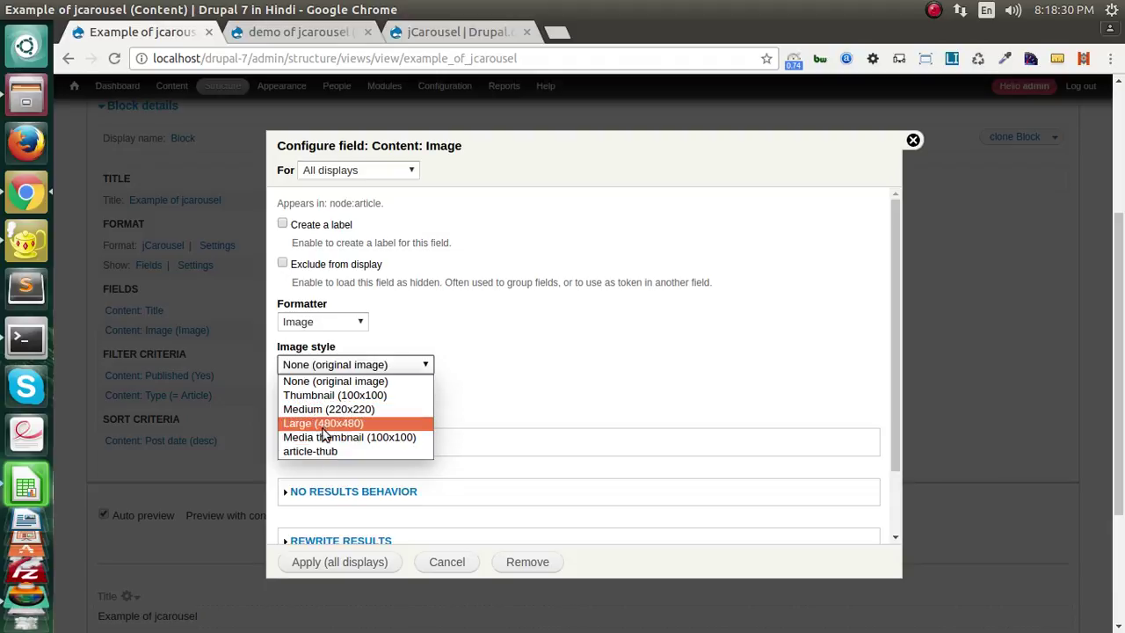
{"action": "left_click", "coordinate": [329, 409]}
{"action": "left_click", "coordinate": [332, 364]}
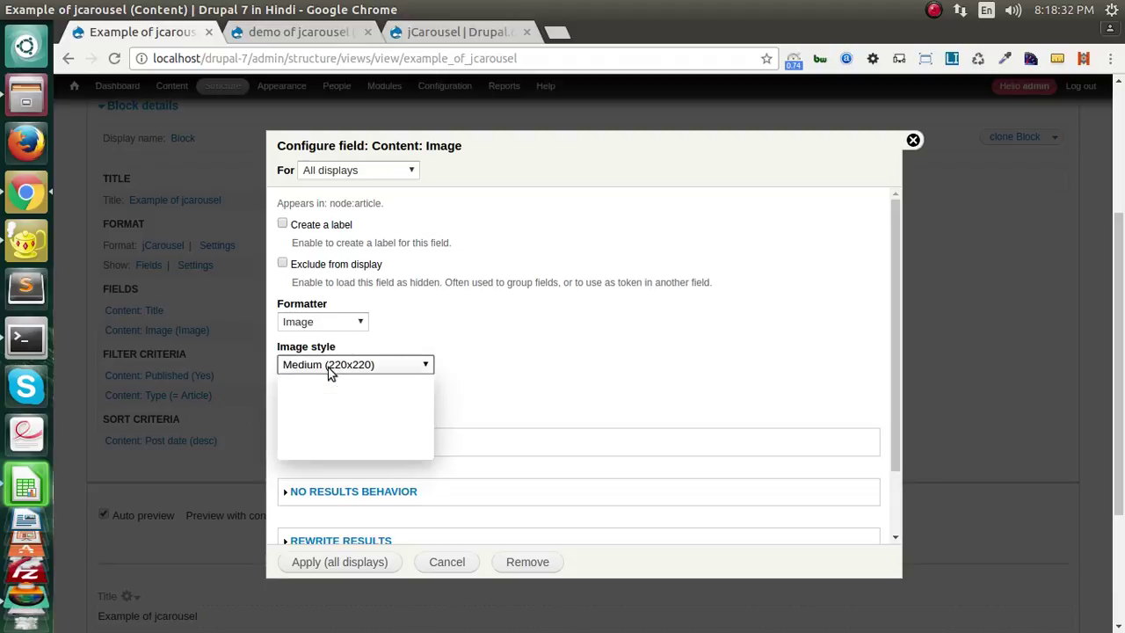
{"action": "left_click", "coordinate": [331, 373]}
{"action": "left_click", "coordinate": [301, 562]}
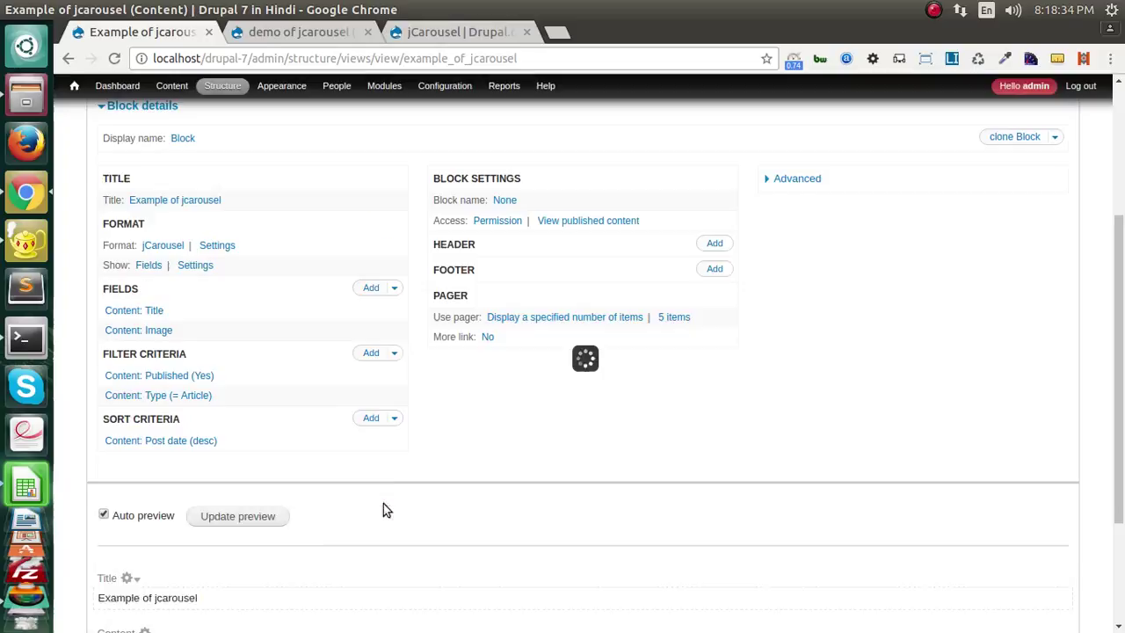
Rearrange the view's fields for all displays so that Content: Image comes before Content: Title.
{"action": "scroll", "coordinate": [330, 500], "scroll_direction": "down", "scroll_amount": 4}
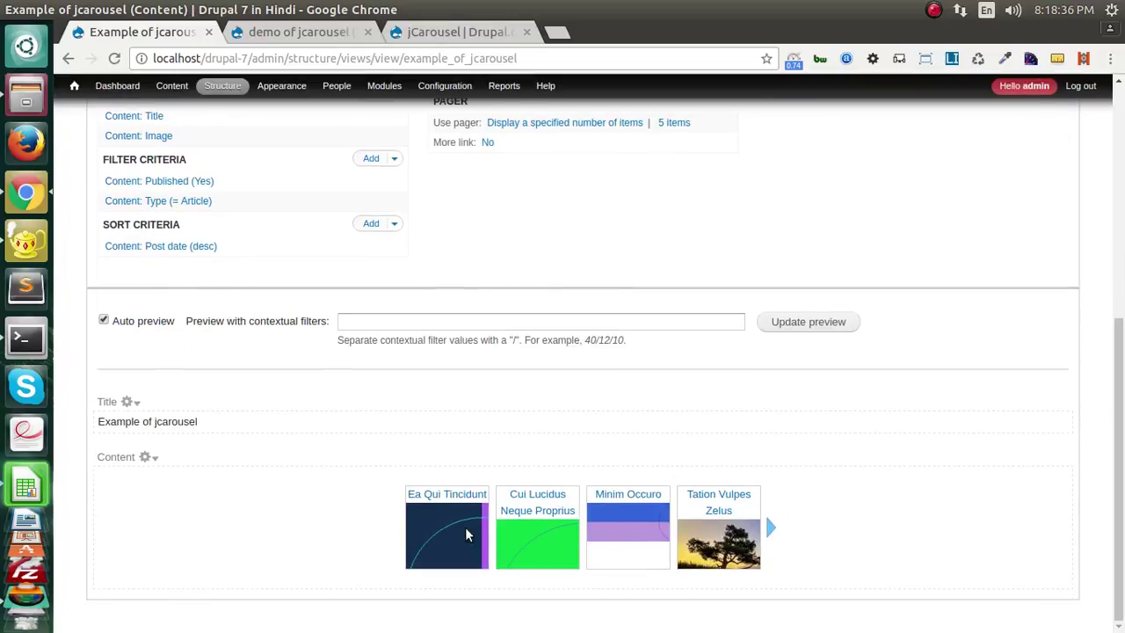
{"action": "scroll", "coordinate": [181, 352], "scroll_direction": "up", "scroll_amount": 2}
{"action": "scroll", "coordinate": [182, 351], "scroll_direction": "down", "scroll_amount": 2}
{"action": "scroll", "coordinate": [291, 343], "scroll_direction": "up", "scroll_amount": 2}
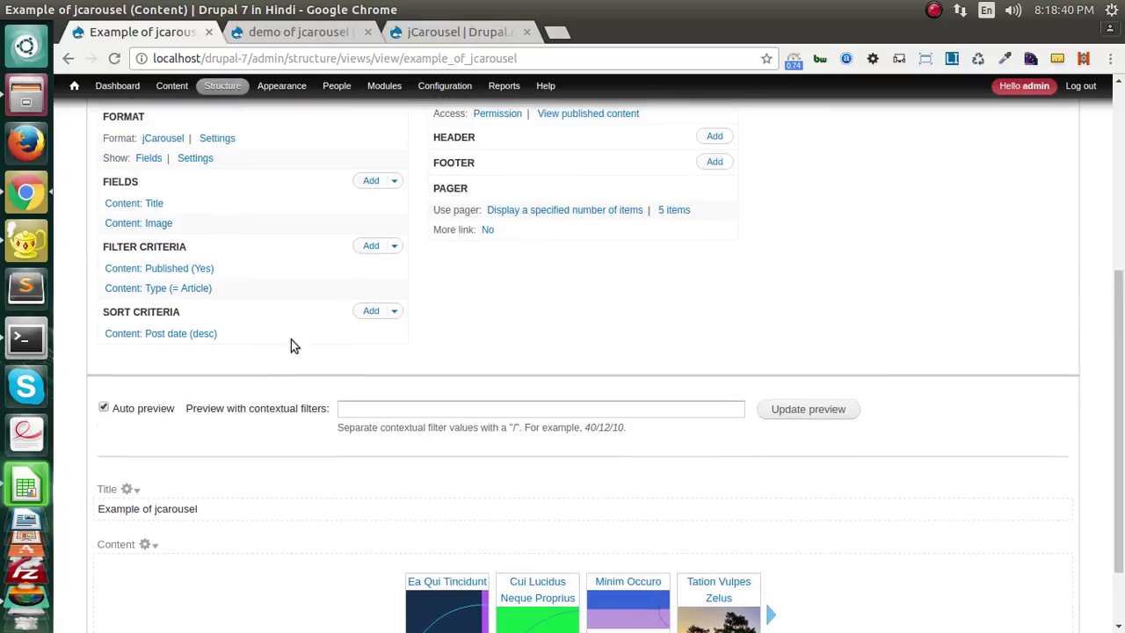
{"action": "left_click", "coordinate": [396, 183]}
{"action": "left_click", "coordinate": [358, 199]}
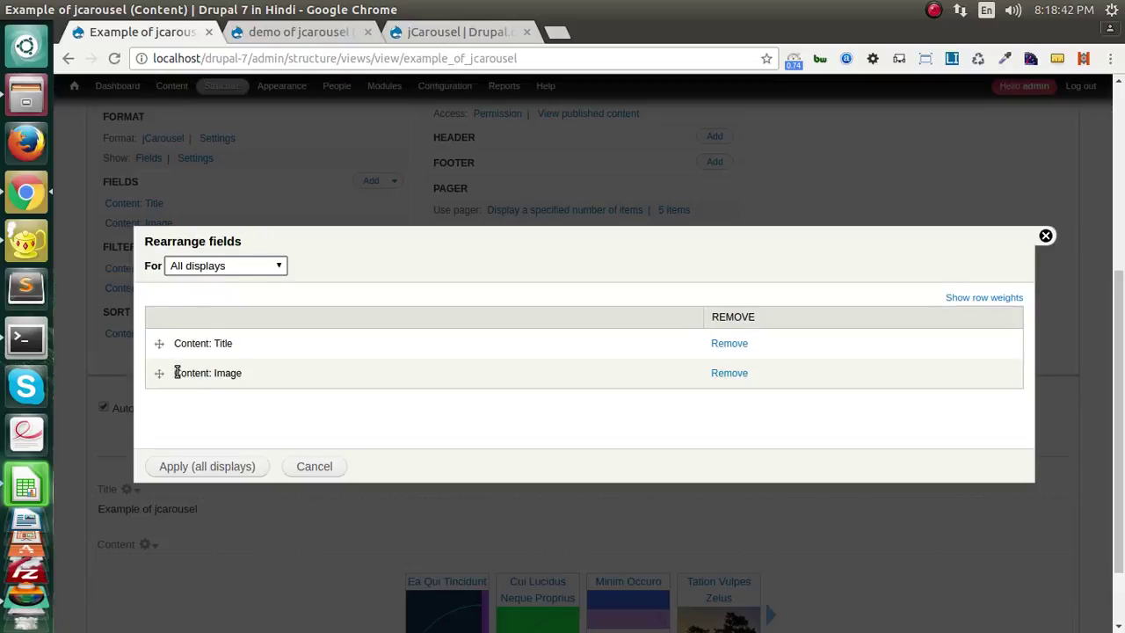
{"action": "left_click_drag", "start_coordinate": [158, 373], "coordinate": [156, 343]}
{"action": "left_click", "coordinate": [187, 466]}
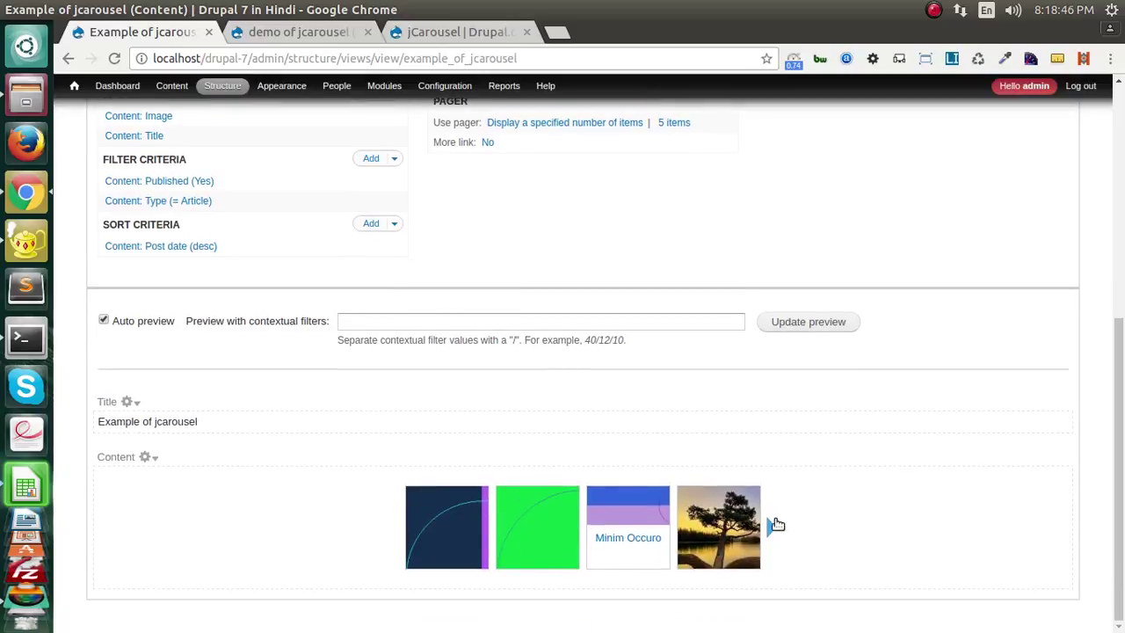
Find the jCarousel module by filtering the site's Modules page for "jcarousel" in a new tab, and open its help page.
{"action": "scroll", "coordinate": [364, 497], "scroll_direction": "up", "scroll_amount": 5}
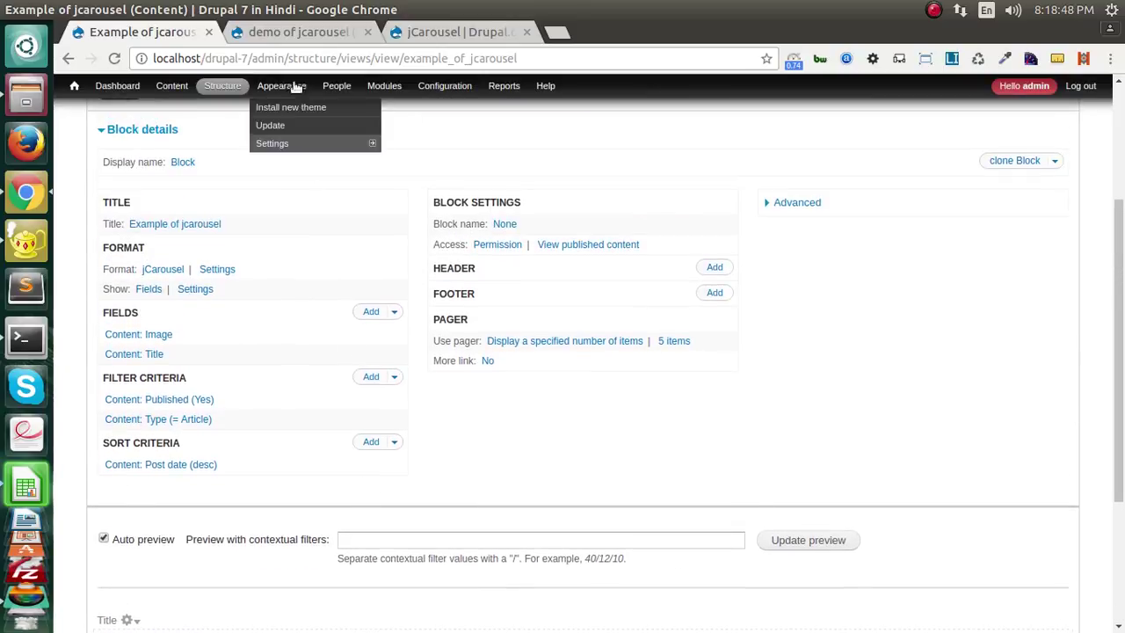
{"action": "middle_click", "coordinate": [377, 86]}
{"action": "left_click", "coordinate": [266, 33]}
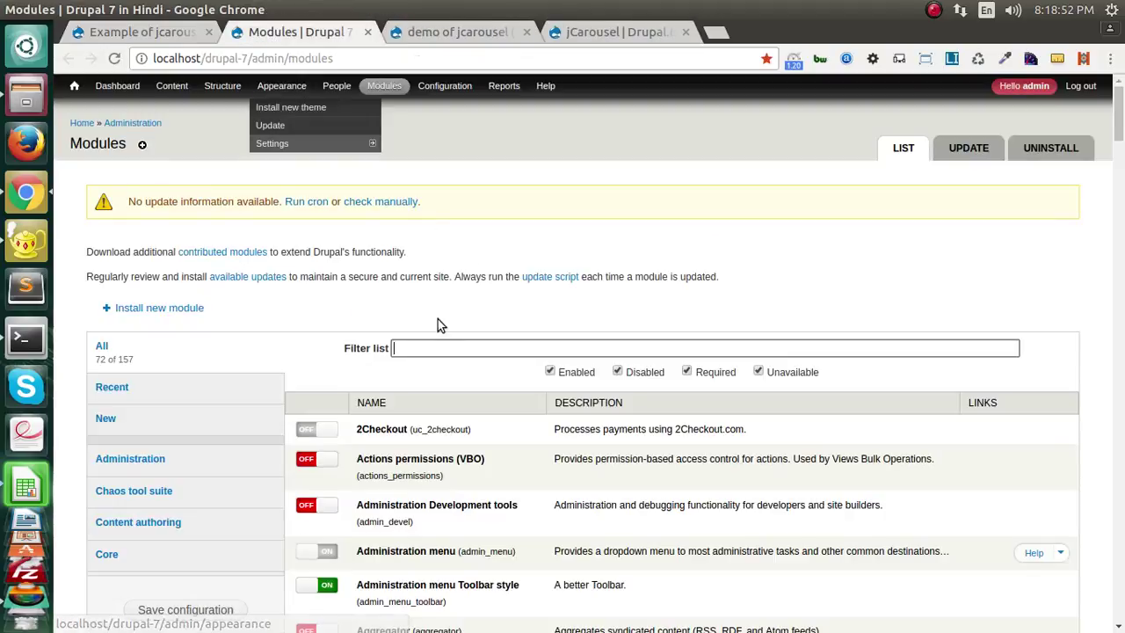
{"action": "type", "text": "jcarousel"}
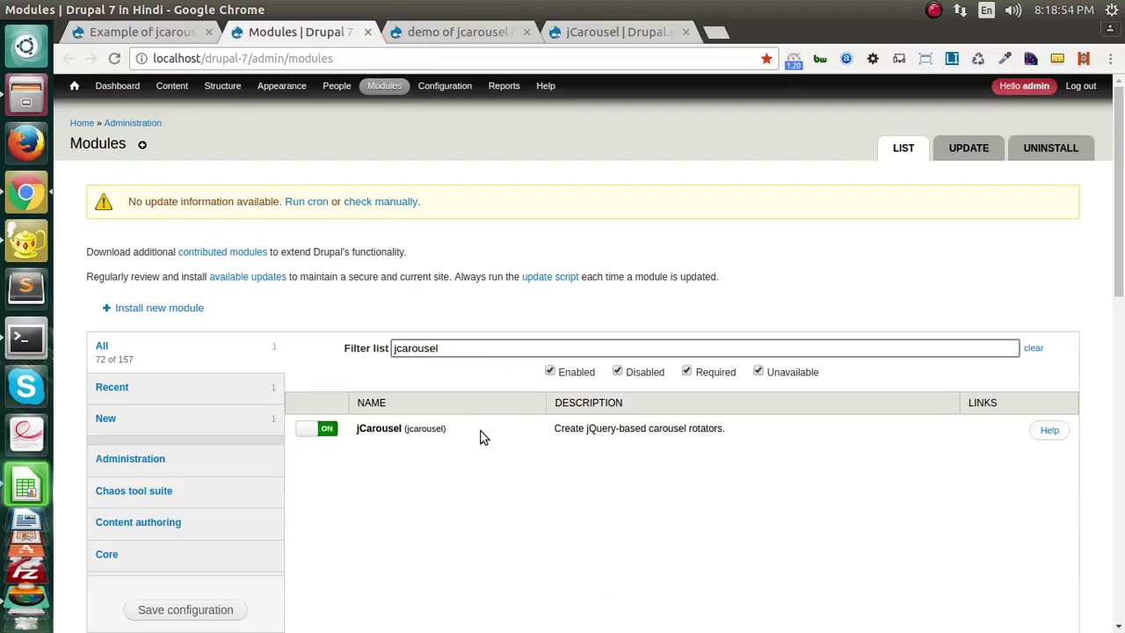
{"action": "left_click", "coordinate": [1050, 432]}
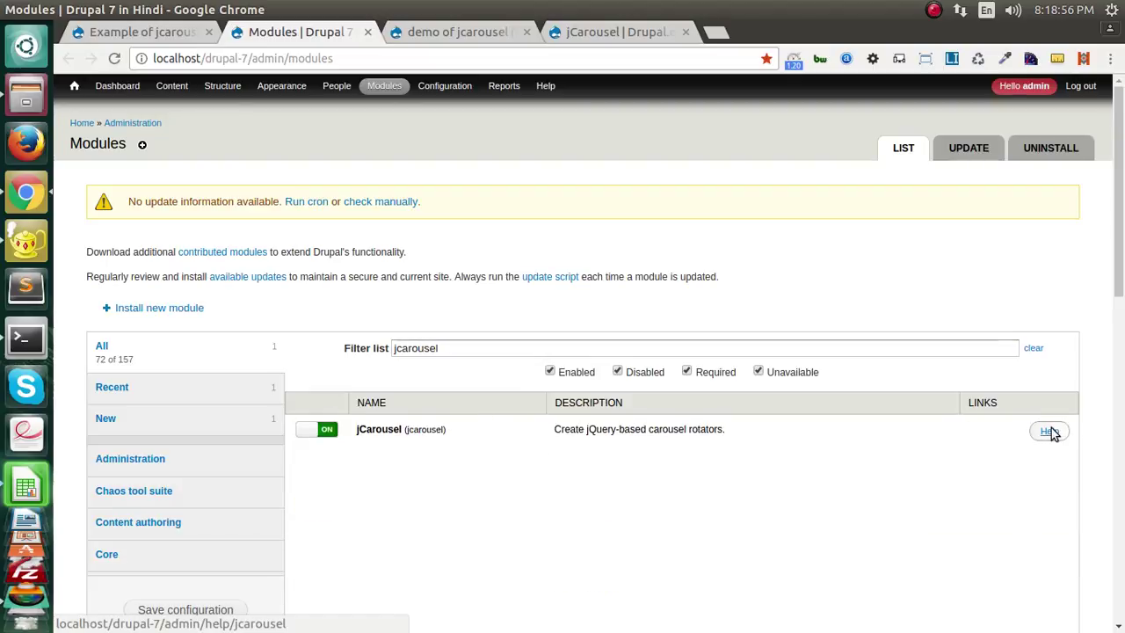
{"action": "left_click", "coordinate": [1051, 431]}
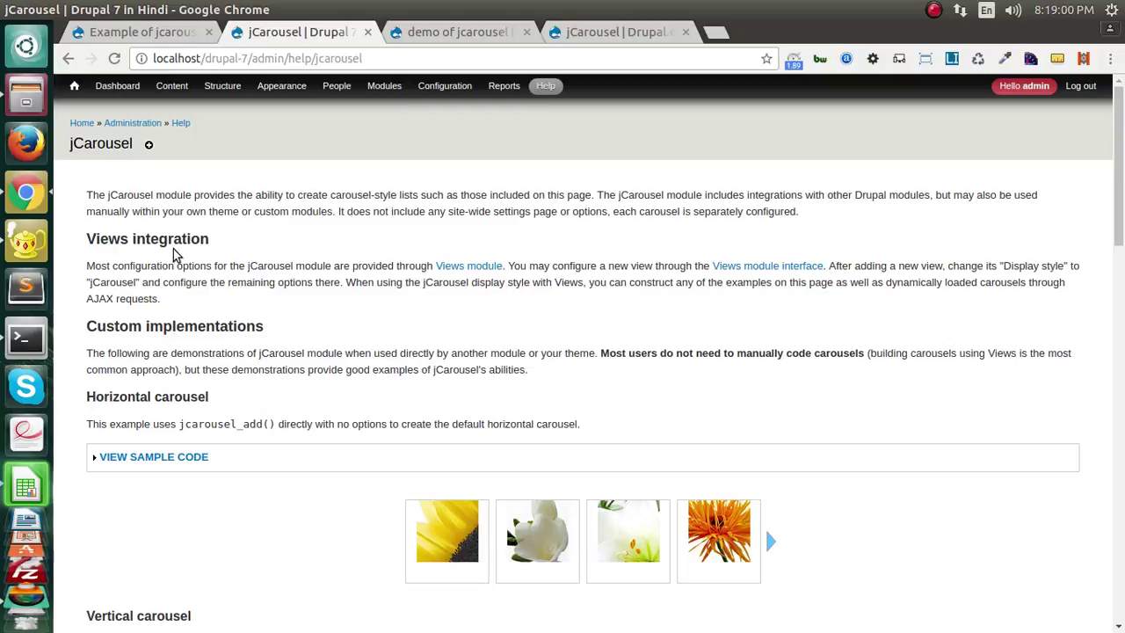
Read through the jCarousel help page, examining the horizontal sample code and the vertical, skin, theme function and circular wrap examples.
{"action": "scroll", "coordinate": [220, 280], "scroll_direction": "down", "scroll_amount": 1}
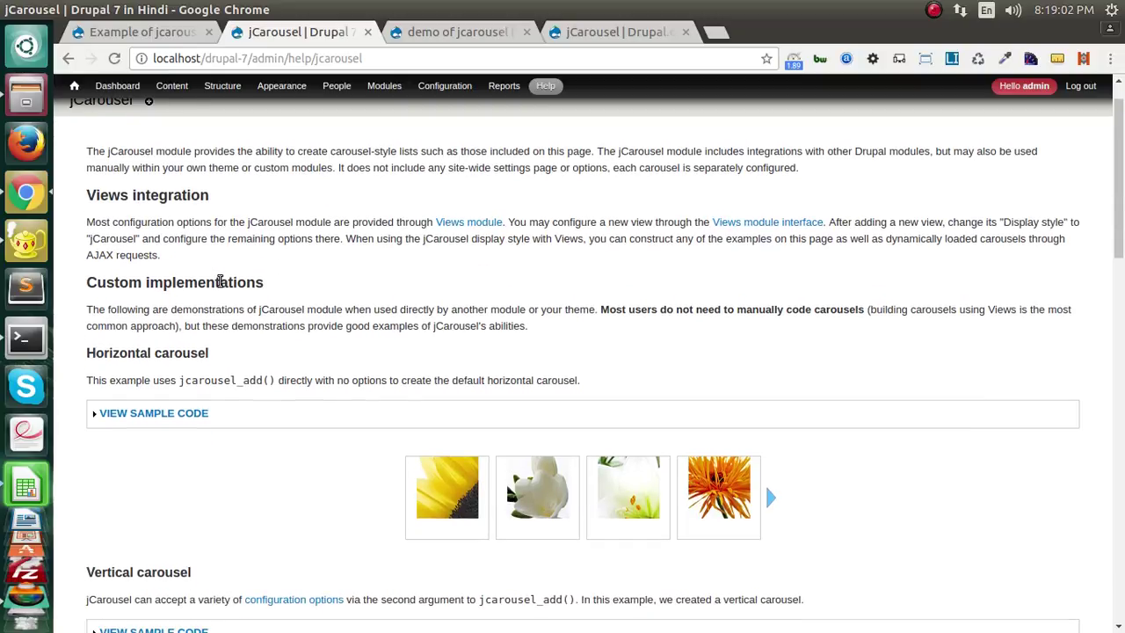
{"action": "scroll", "coordinate": [219, 279], "scroll_direction": "down", "scroll_amount": 2}
{"action": "left_click", "coordinate": [159, 323]}
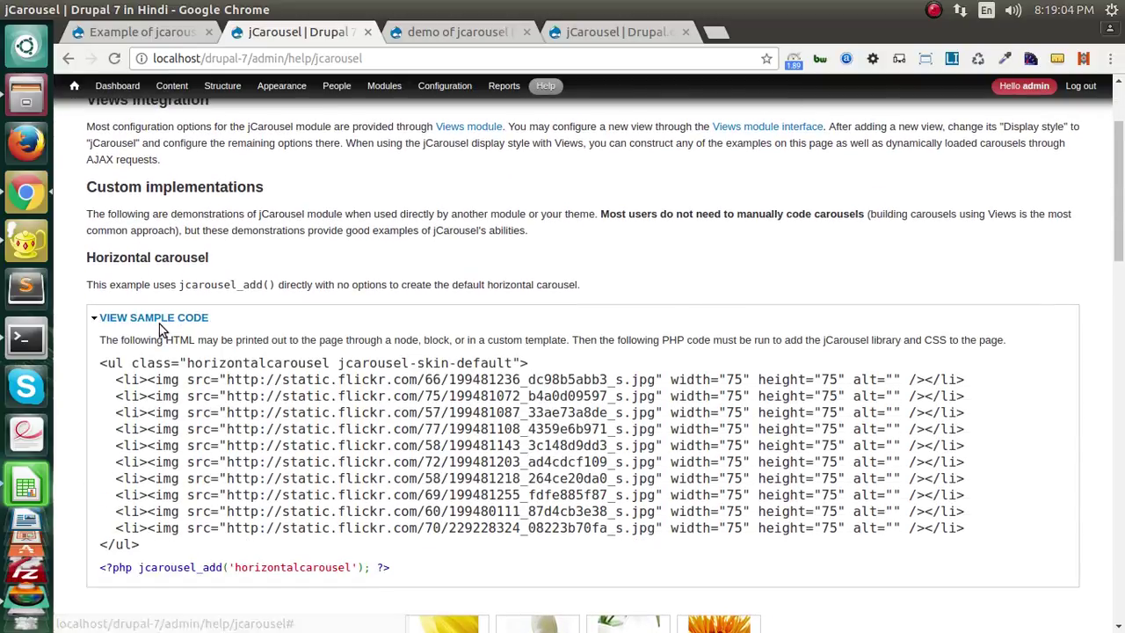
{"action": "left_click", "coordinate": [171, 317]}
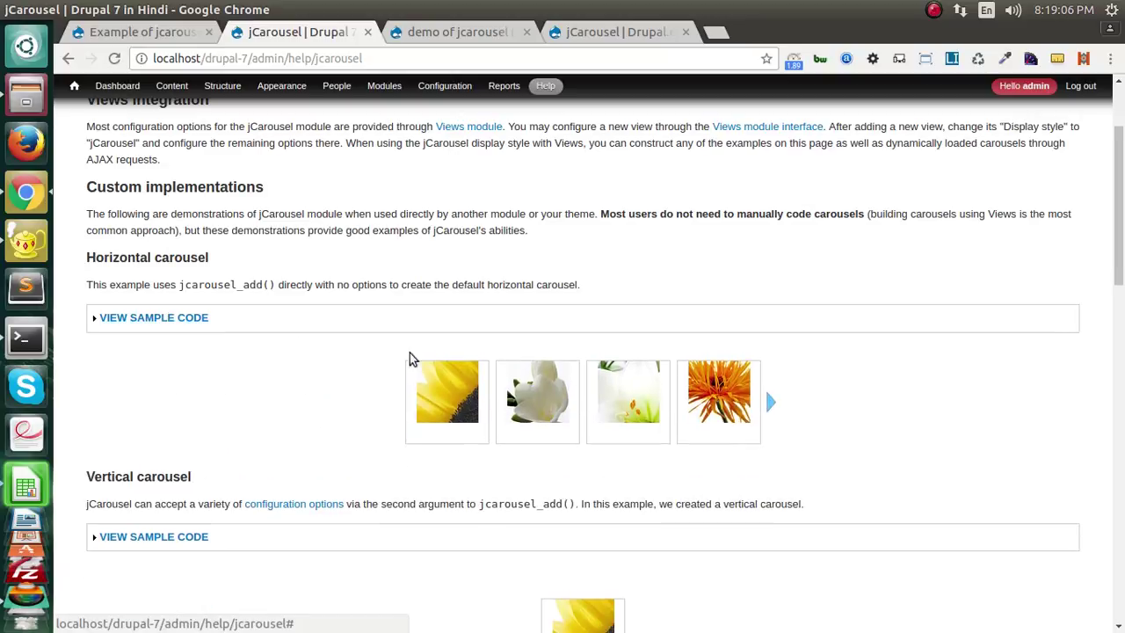
{"action": "scroll", "coordinate": [558, 445], "scroll_direction": "down", "scroll_amount": 2}
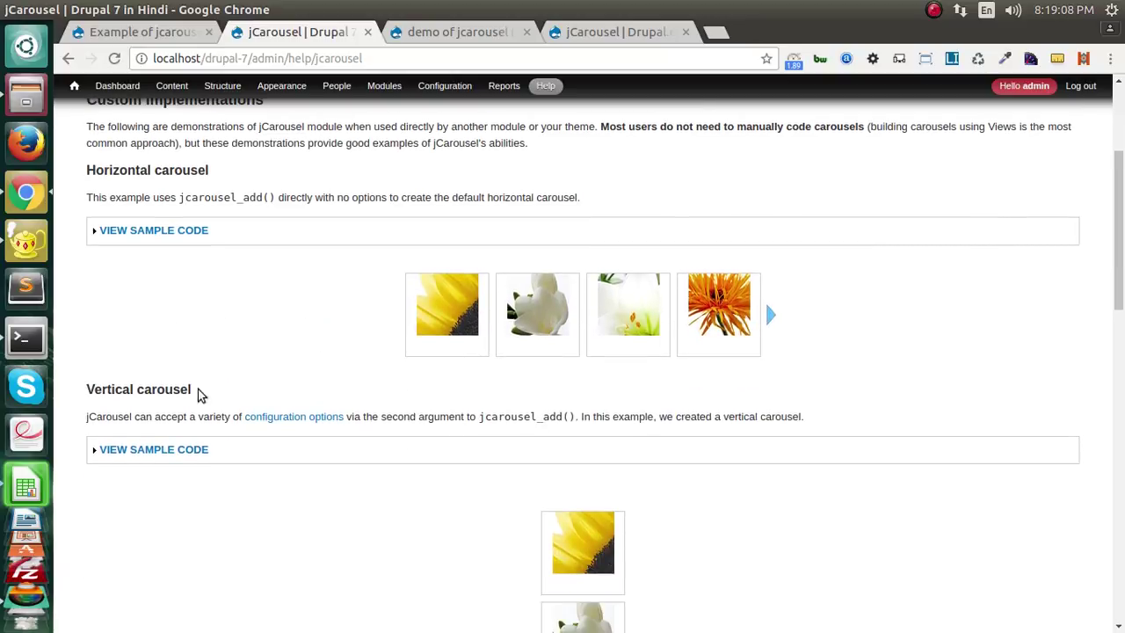
{"action": "scroll", "coordinate": [197, 392], "scroll_direction": "down", "scroll_amount": 3}
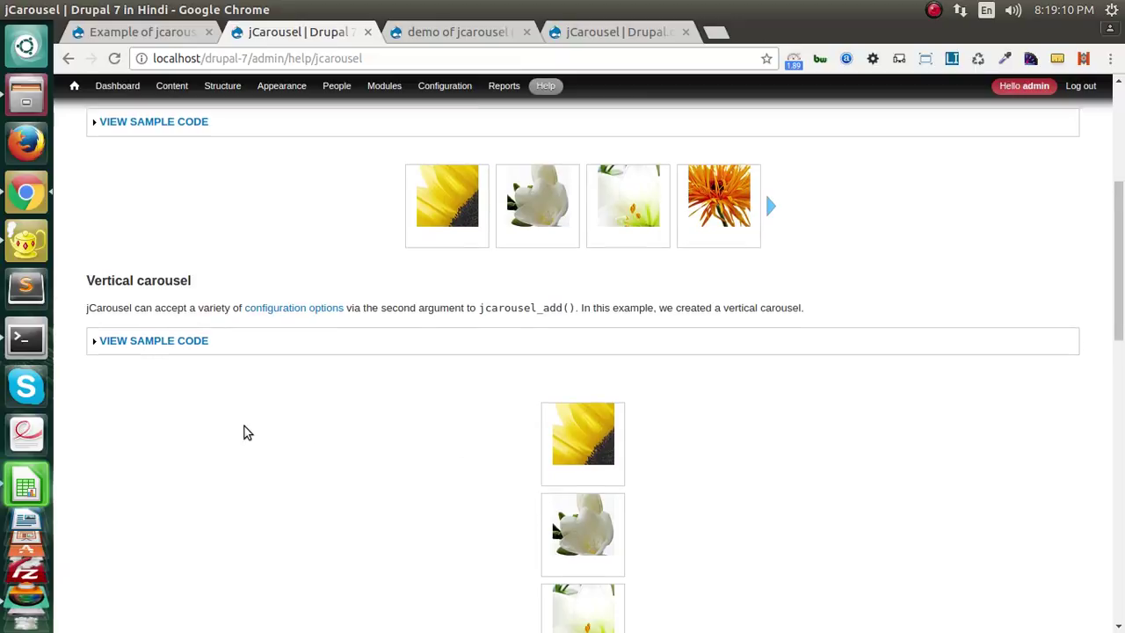
{"action": "scroll", "coordinate": [568, 381], "scroll_direction": "down", "scroll_amount": 5}
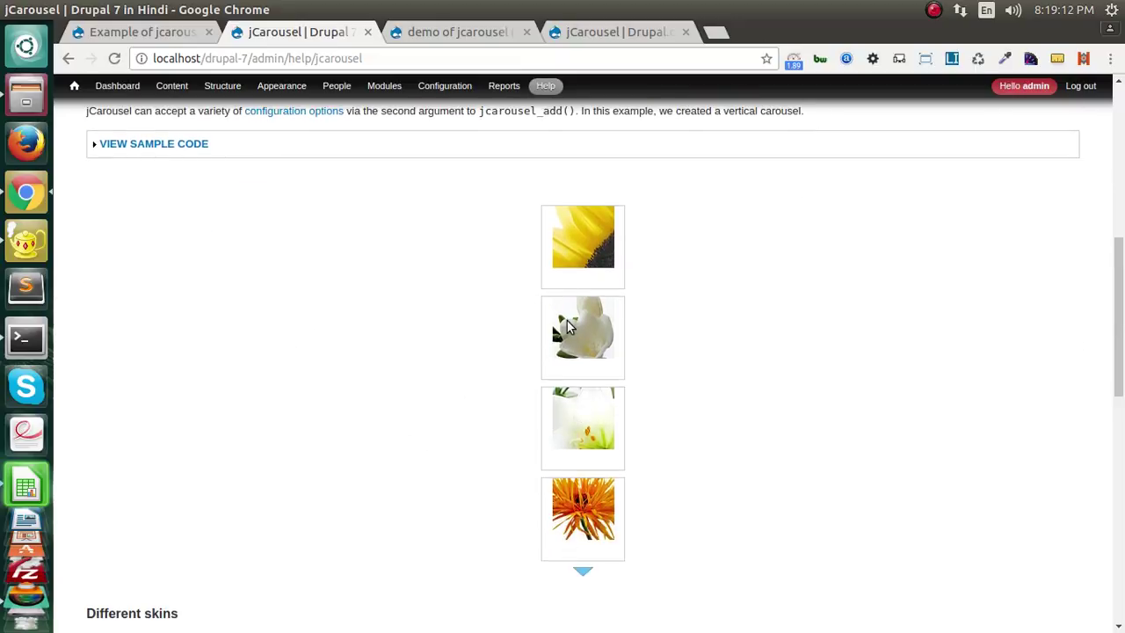
{"action": "scroll", "coordinate": [489, 473], "scroll_direction": "down", "scroll_amount": 9}
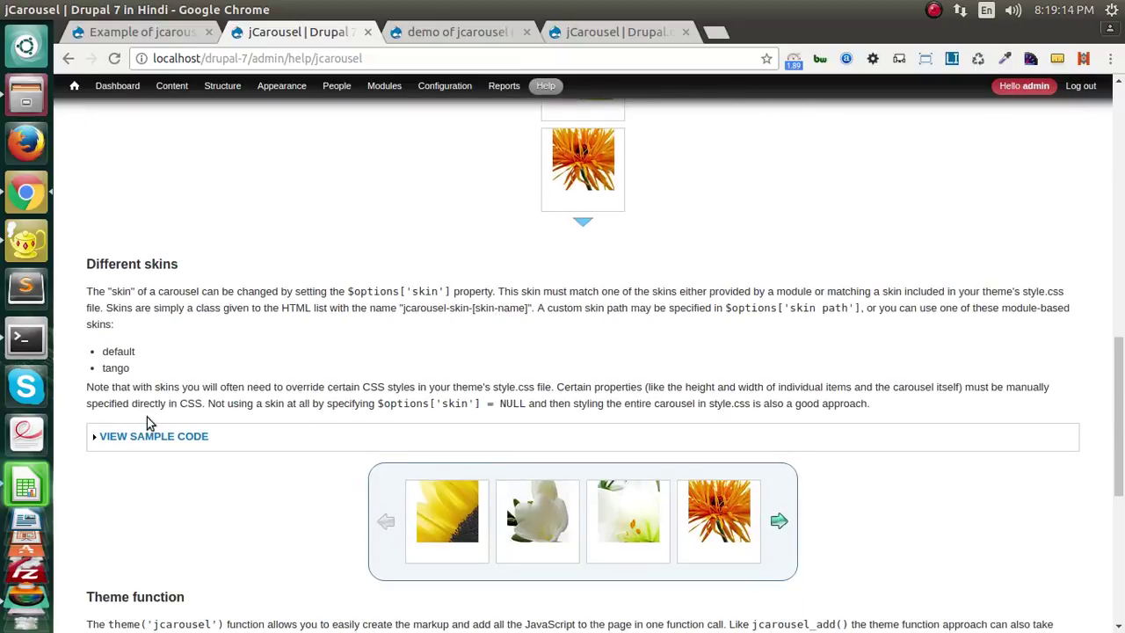
{"action": "scroll", "coordinate": [350, 431], "scroll_direction": "down", "scroll_amount": 2}
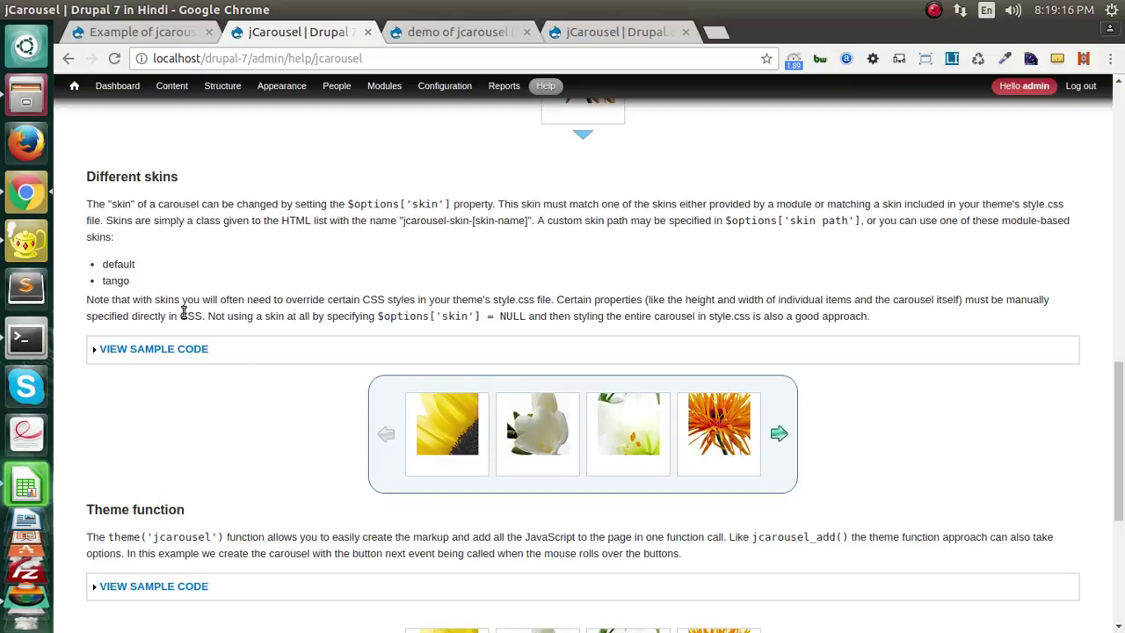
{"action": "scroll", "coordinate": [681, 321], "scroll_direction": "down", "scroll_amount": 6}
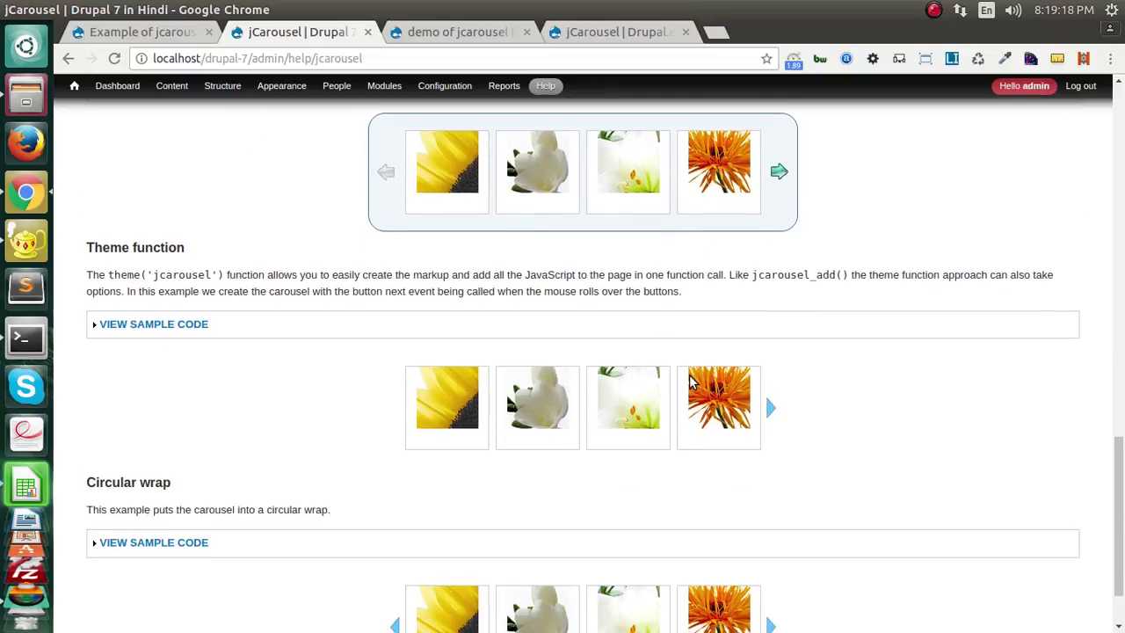
{"action": "scroll", "coordinate": [168, 279], "scroll_direction": "down", "scroll_amount": 2}
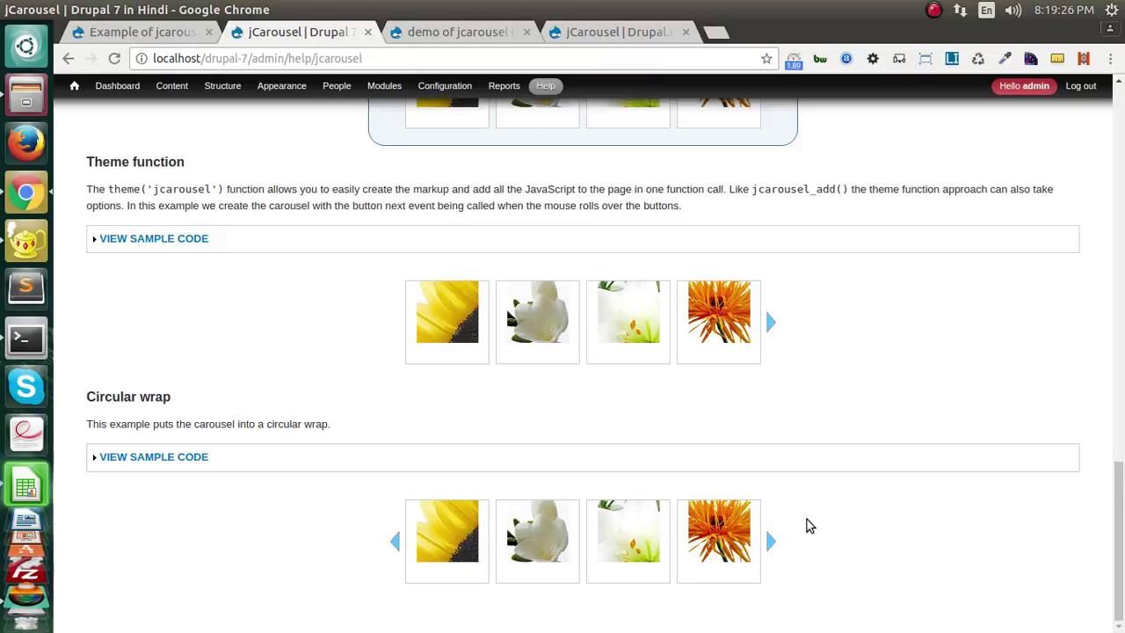
Advance the Circular wrap example carousel several times and look back over the skins and vertical carousel examples.
{"action": "left_click", "coordinate": [770, 542]}
{"action": "left_click", "coordinate": [770, 542]}
{"action": "left_click", "coordinate": [770, 543]}
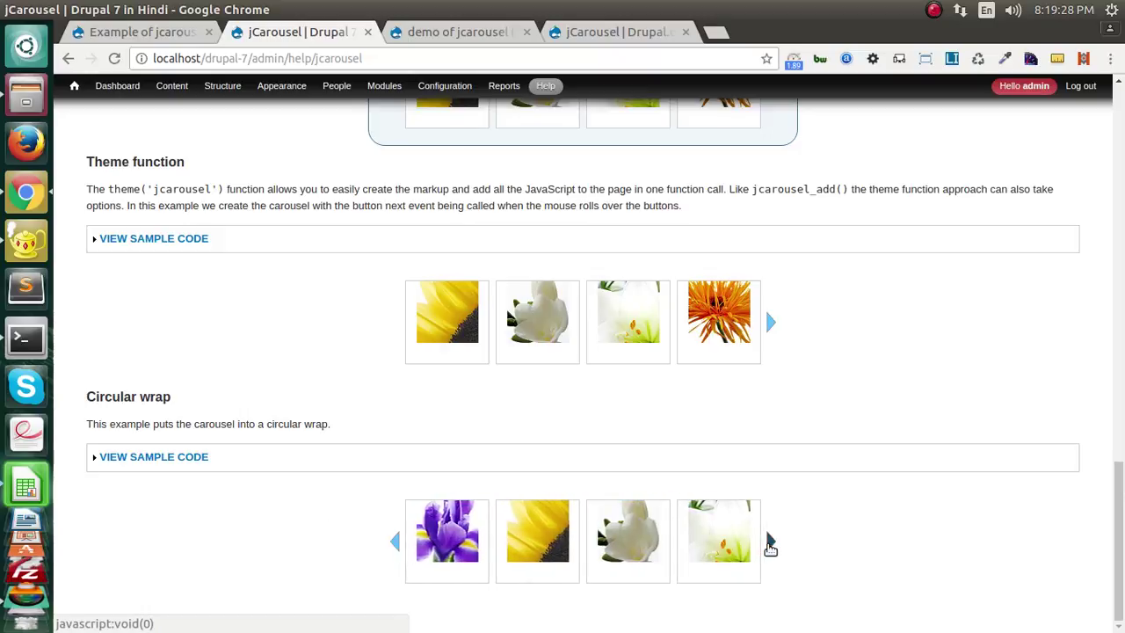
{"action": "left_click", "coordinate": [770, 542]}
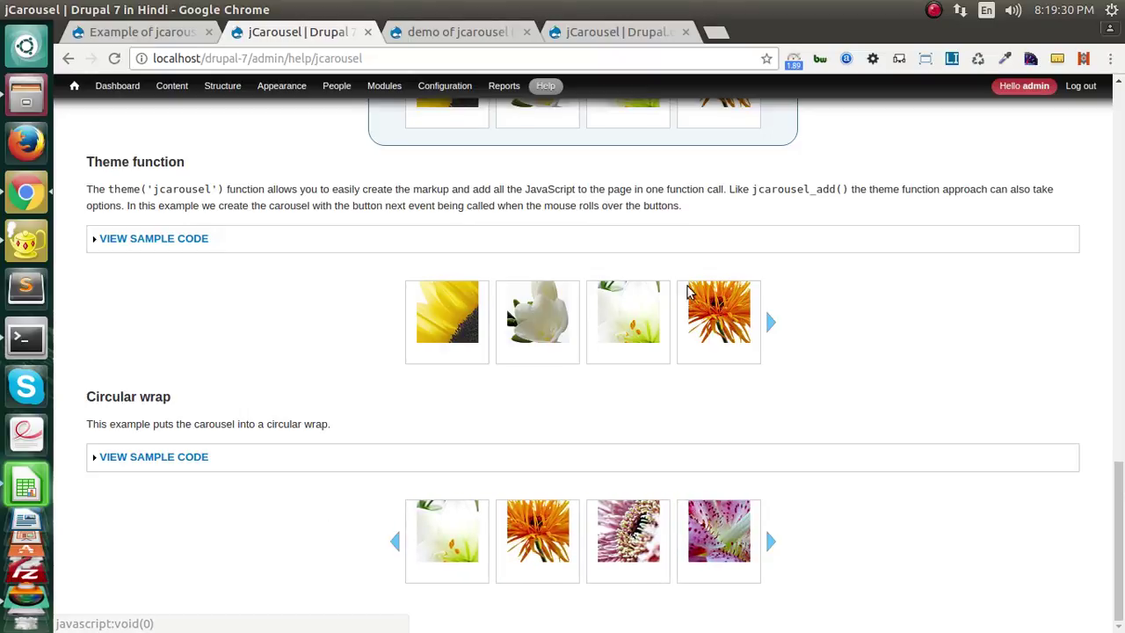
{"action": "scroll", "coordinate": [445, 219], "scroll_direction": "up", "scroll_amount": 3}
{"action": "scroll", "coordinate": [397, 275], "scroll_direction": "up", "scroll_amount": 15}
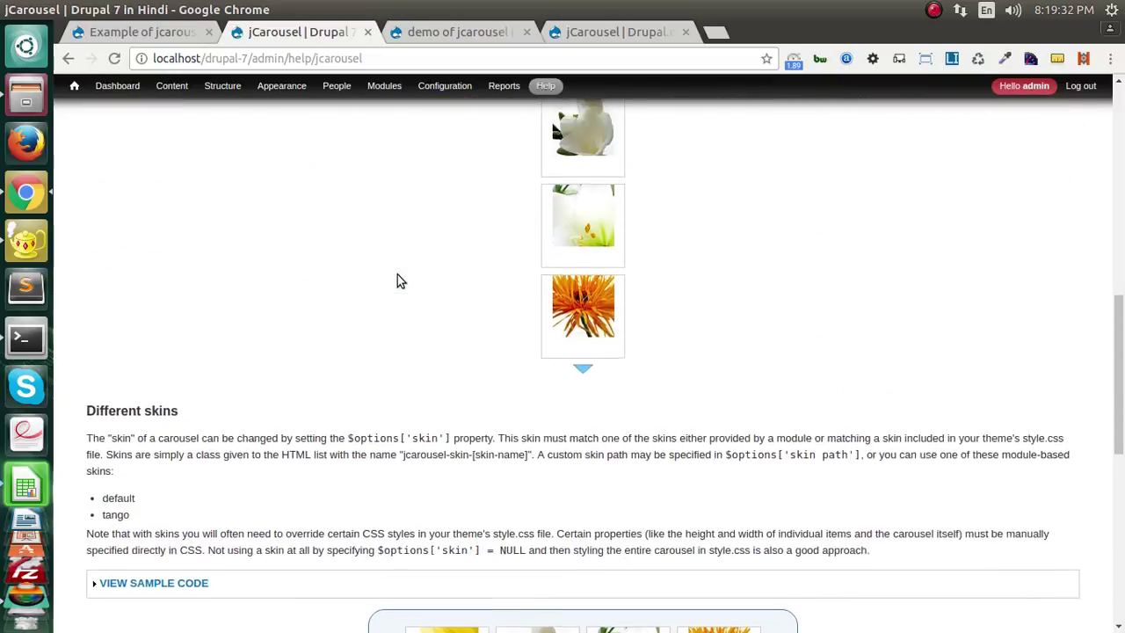
{"action": "scroll", "coordinate": [398, 274], "scroll_direction": "down", "scroll_amount": 20}
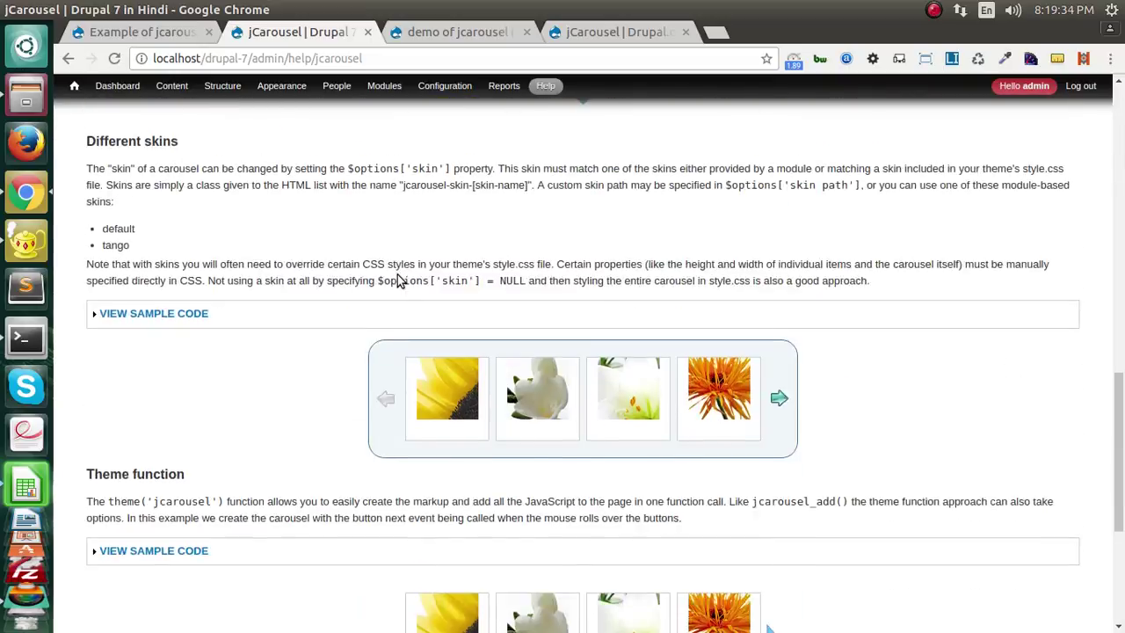
{"action": "scroll", "coordinate": [397, 280], "scroll_direction": "up", "scroll_amount": 20}
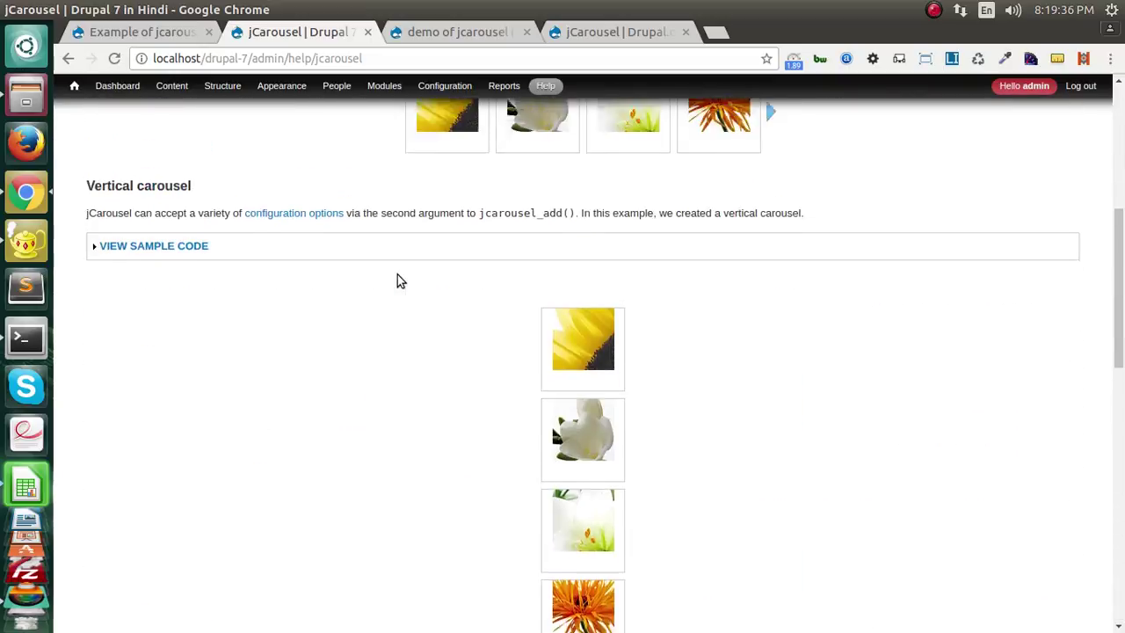
Return to editing the Example of jcarousel view and set Wrap content to Circular in the jCarousel format's style options.
{"action": "left_click", "coordinate": [187, 34]}
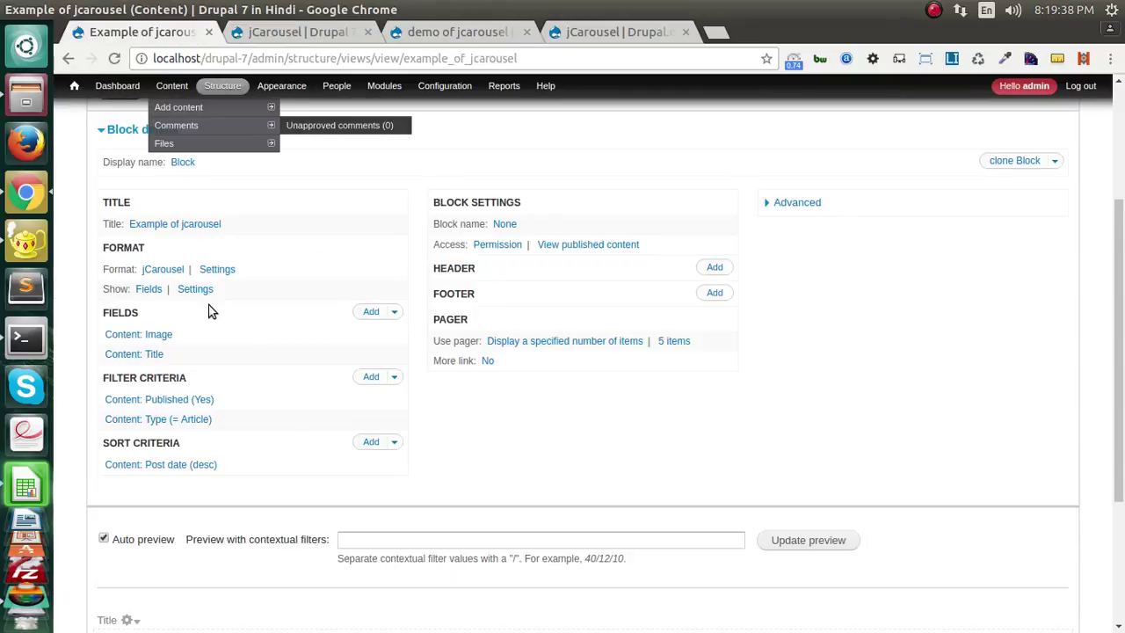
{"action": "scroll", "coordinate": [251, 401], "scroll_direction": "down", "scroll_amount": 5}
{"action": "key", "text": "alt+Tab"}
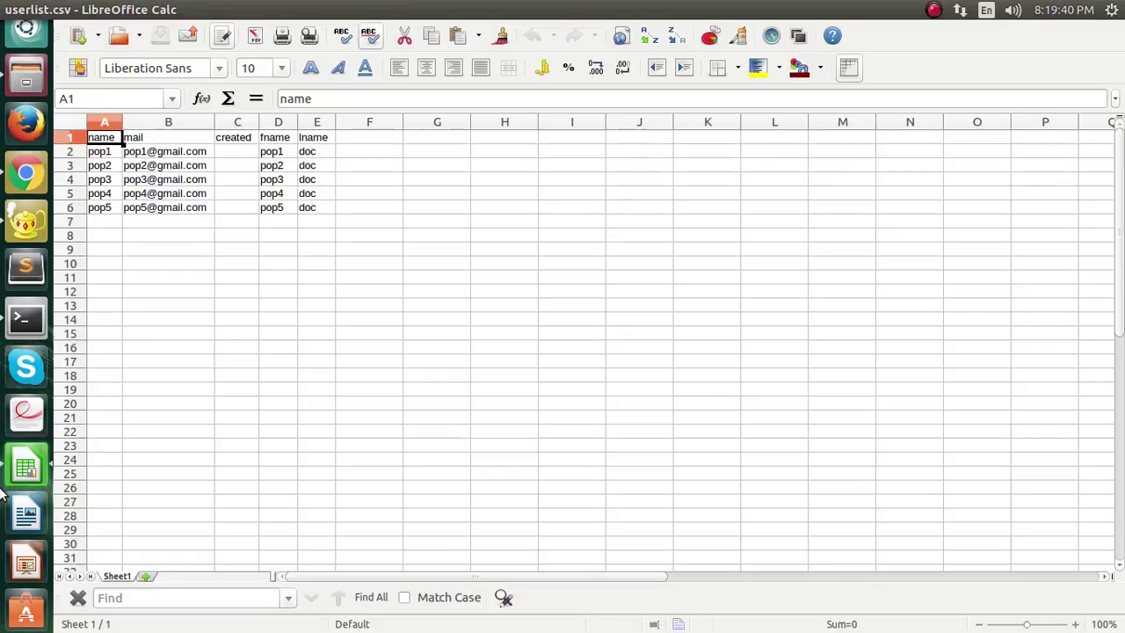
{"action": "key", "text": "alt+Tab"}
{"action": "scroll", "coordinate": [313, 319], "scroll_direction": "up", "scroll_amount": 5}
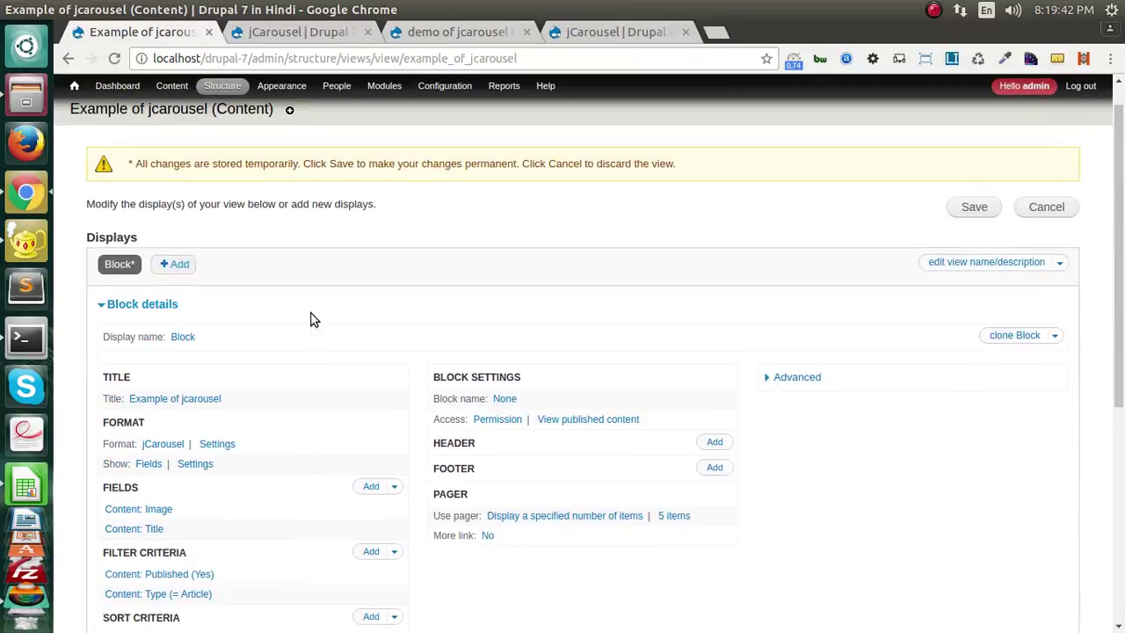
{"action": "scroll", "coordinate": [299, 343], "scroll_direction": "down", "scroll_amount": 2}
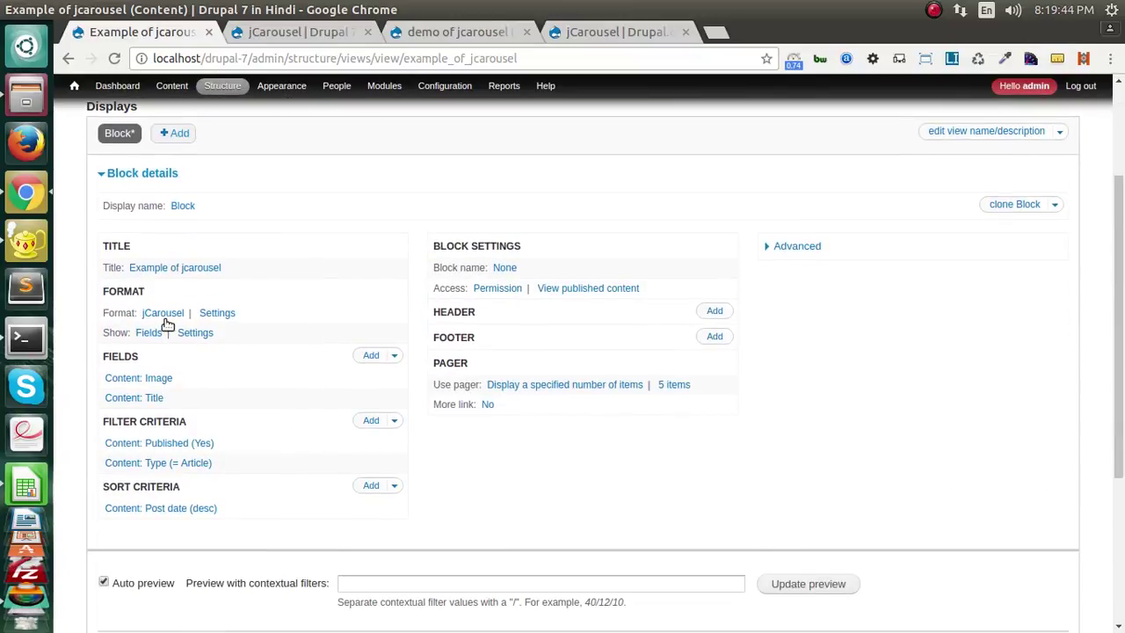
{"action": "left_click", "coordinate": [219, 315]}
{"action": "left_click", "coordinate": [309, 228]}
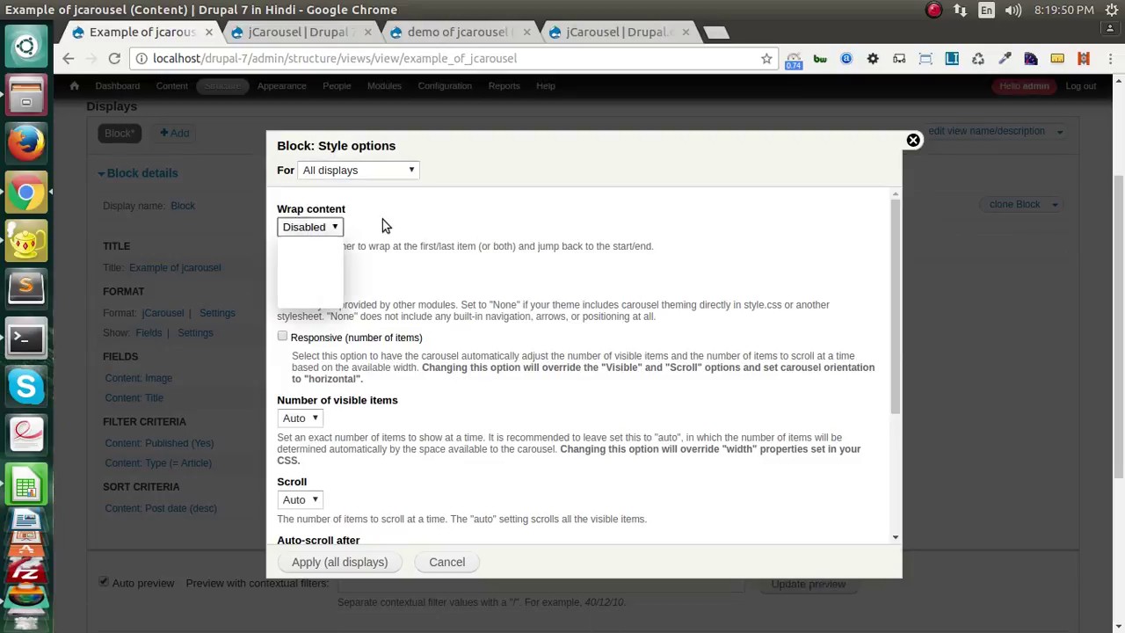
{"action": "left_click", "coordinate": [325, 226]}
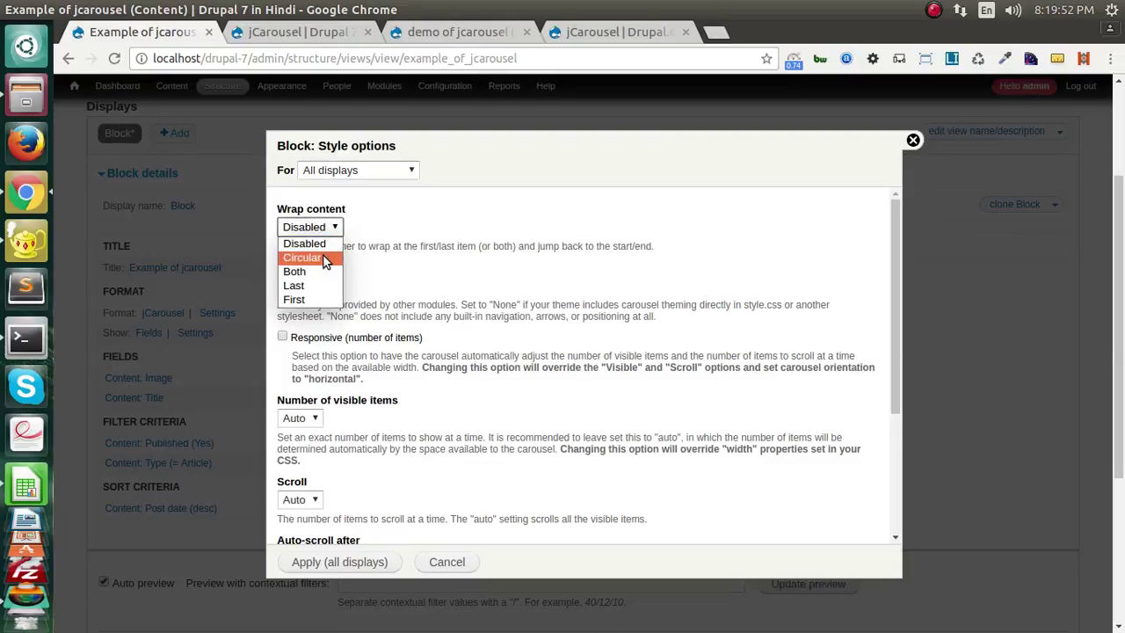
{"action": "left_click", "coordinate": [303, 258]}
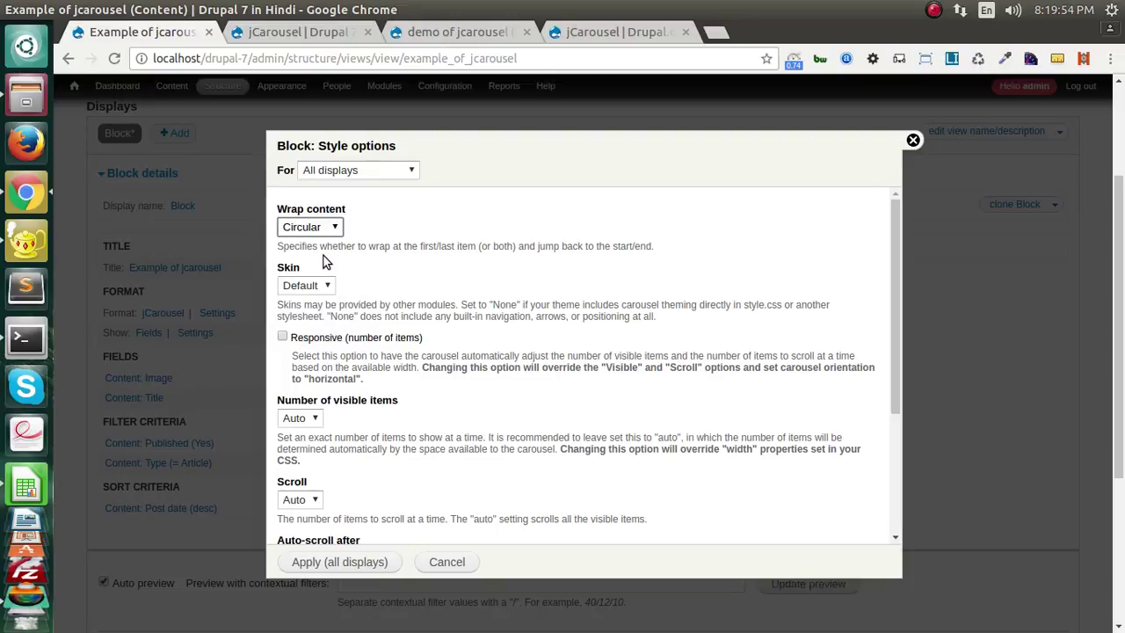
{"action": "left_click", "coordinate": [325, 227]}
{"action": "left_click", "coordinate": [325, 226]}
Set the carousel's number of visible items to 5 and its Scroll amount to 1.
{"action": "scroll", "coordinate": [361, 288], "scroll_direction": "down", "scroll_amount": 2}
{"action": "scroll", "coordinate": [349, 344], "scroll_direction": "down", "scroll_amount": 1}
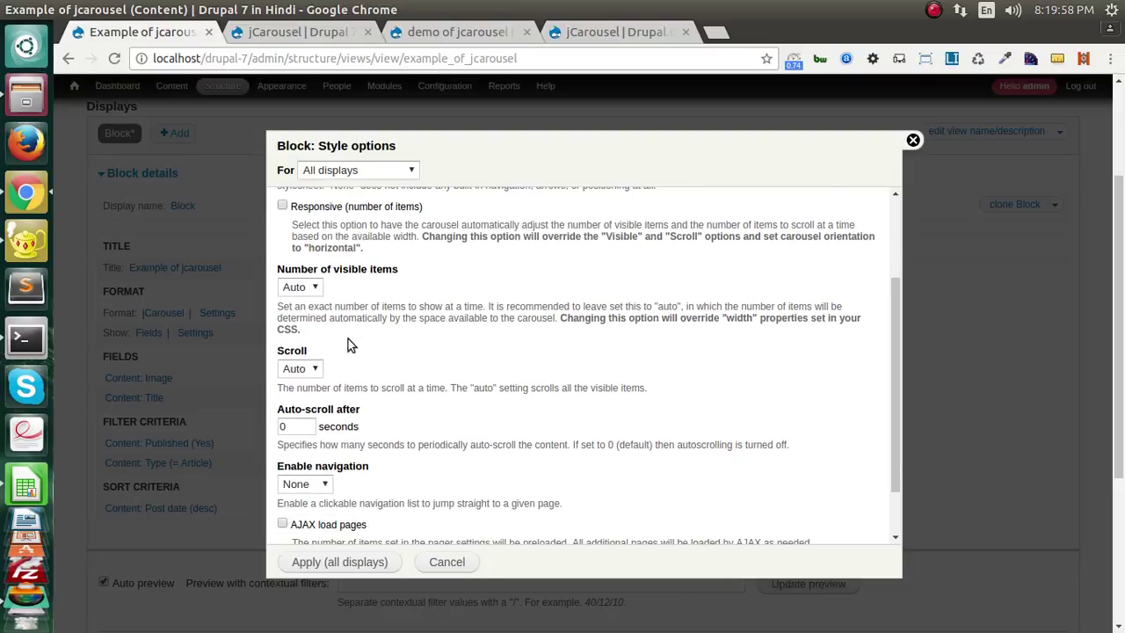
{"action": "left_click", "coordinate": [310, 290]}
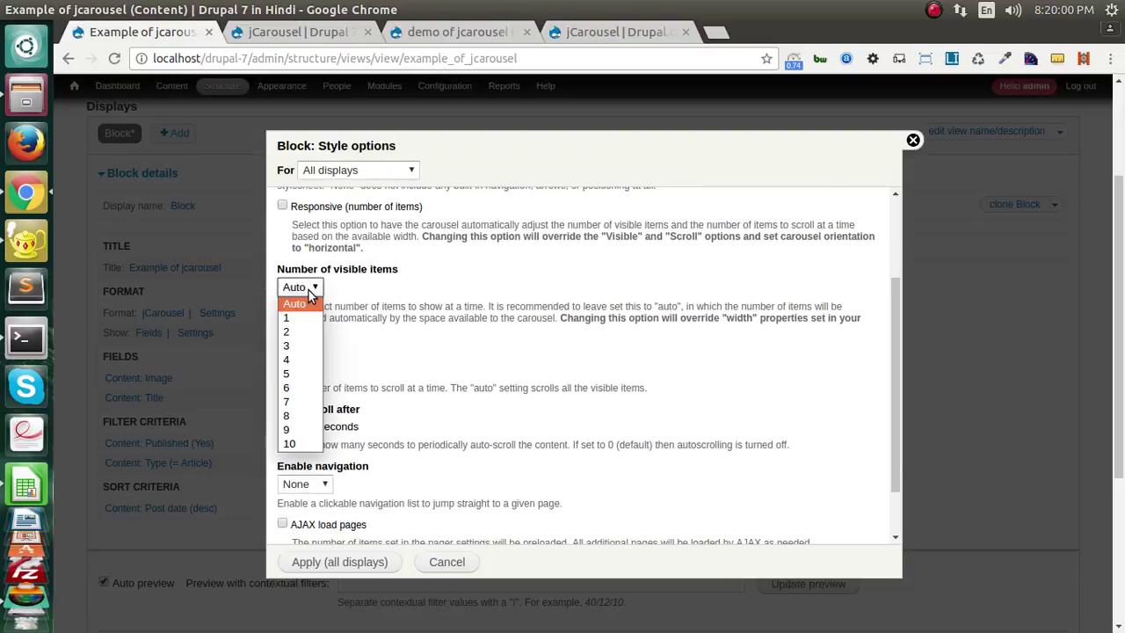
{"action": "left_click", "coordinate": [292, 371]}
{"action": "scroll", "coordinate": [366, 339], "scroll_direction": "down", "scroll_amount": 1}
{"action": "left_click", "coordinate": [317, 326]}
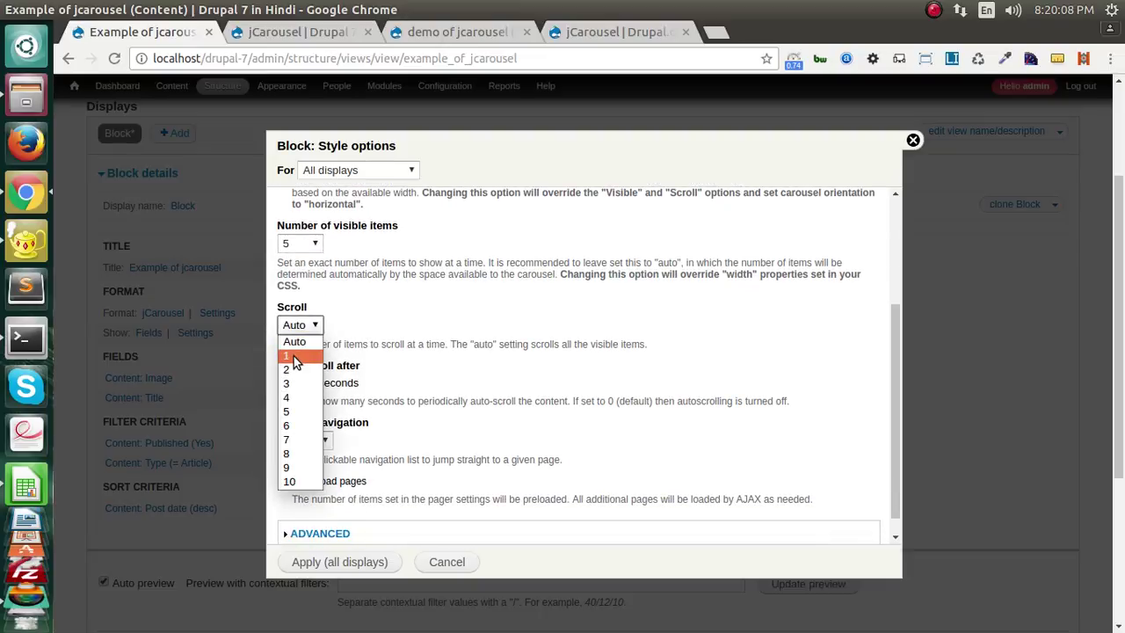
{"action": "left_click", "coordinate": [294, 356]}
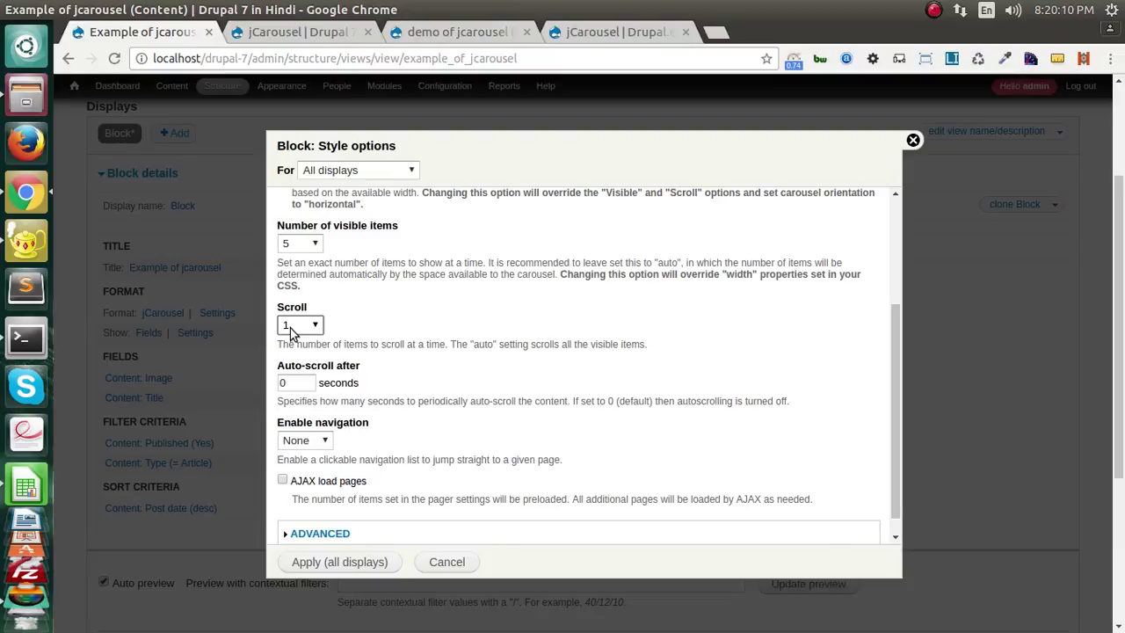
Enable AJAX load pages in the jCarousel style options, apply the options to all displays and save the view.
{"action": "scroll", "coordinate": [309, 406], "scroll_direction": "down", "scroll_amount": 1}
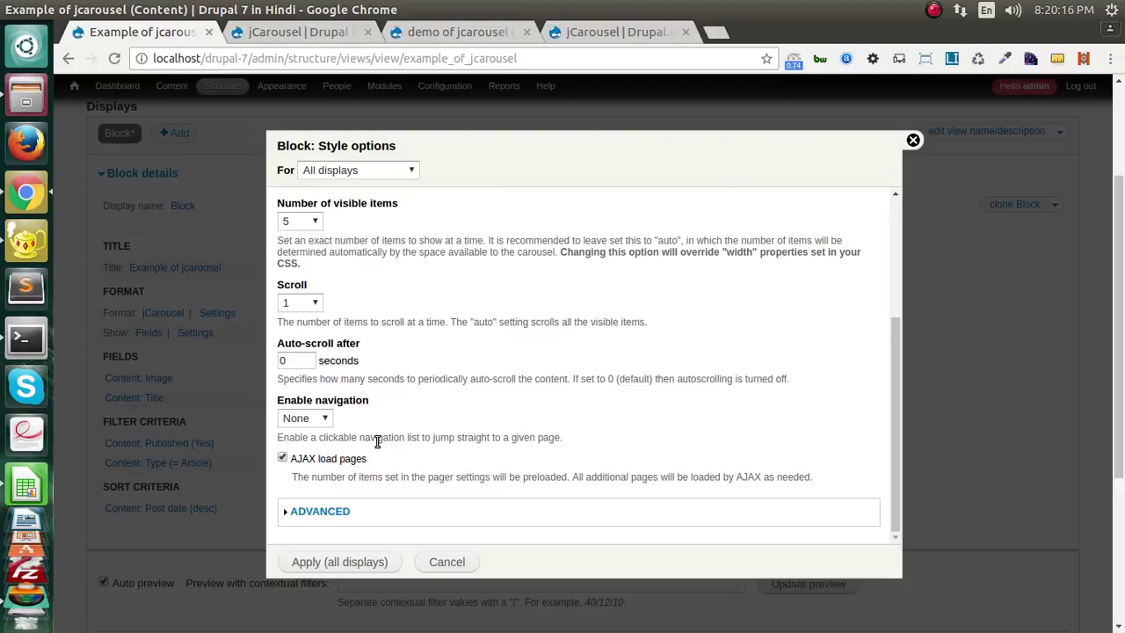
{"action": "left_click", "coordinate": [320, 511]}
{"action": "scroll", "coordinate": [327, 500], "scroll_direction": "down", "scroll_amount": 4}
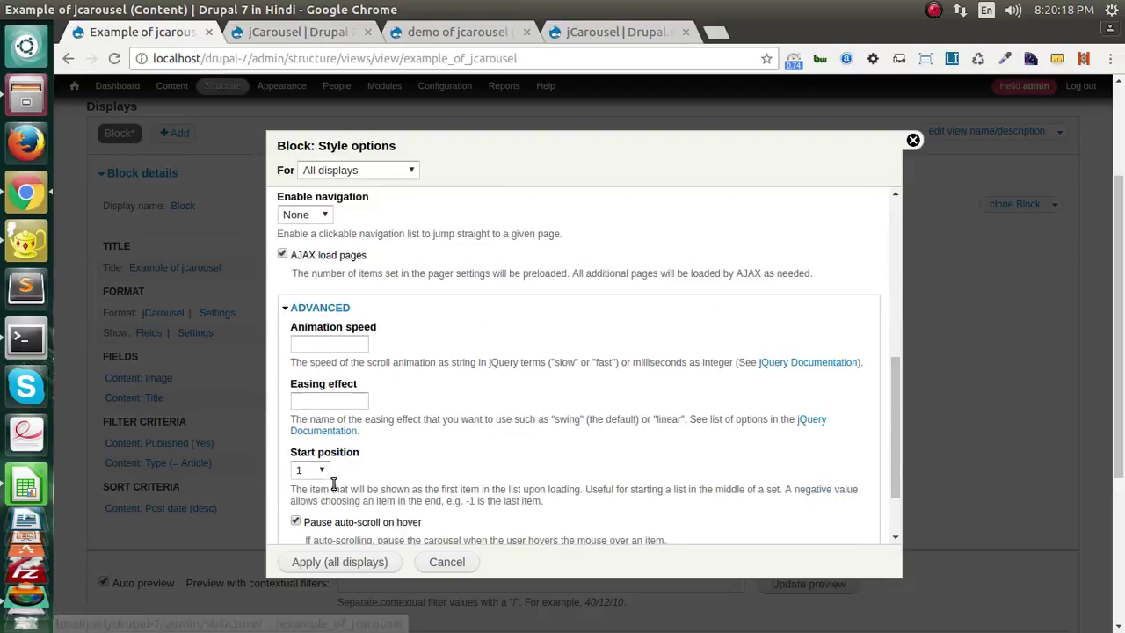
{"action": "left_click", "coordinate": [329, 560]}
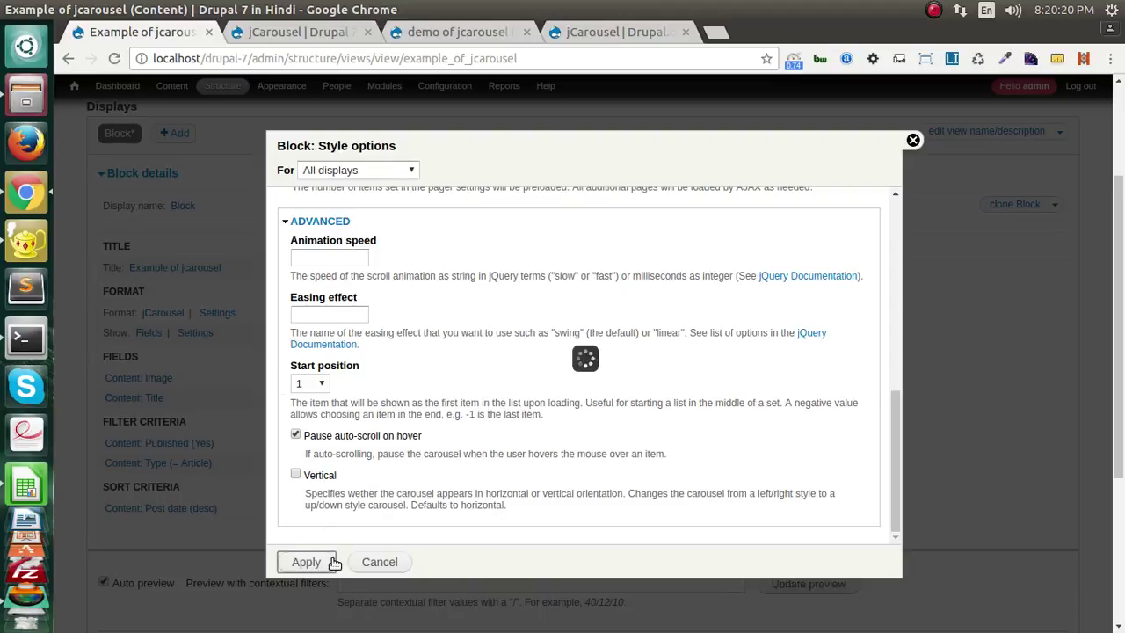
{"action": "scroll", "coordinate": [463, 486], "scroll_direction": "down", "scroll_amount": 3}
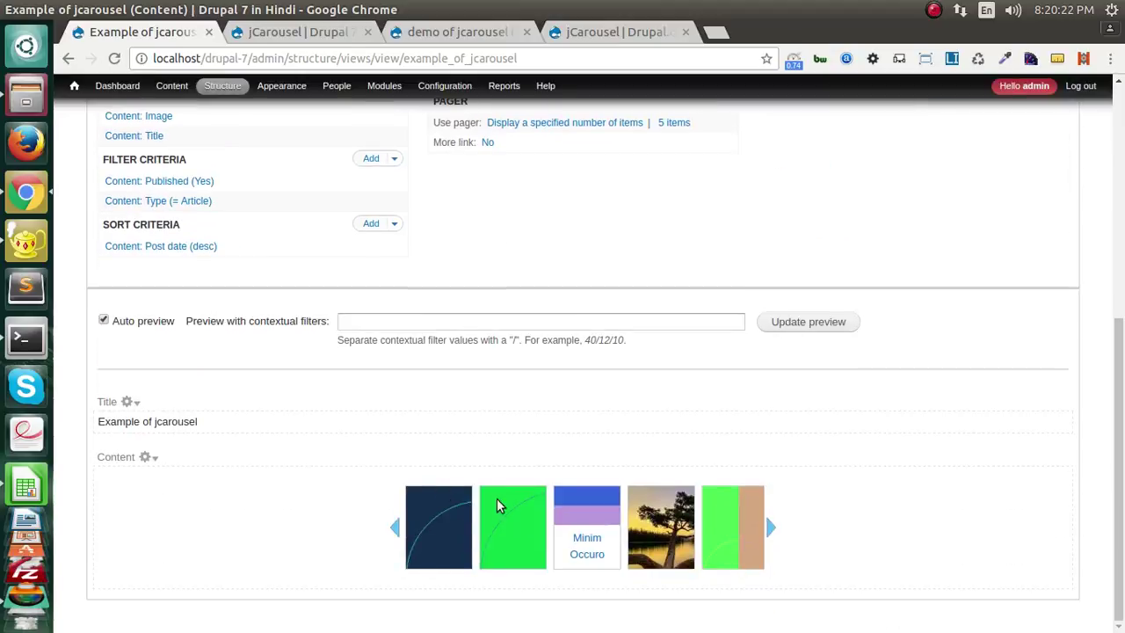
{"action": "scroll", "coordinate": [727, 478], "scroll_direction": "up", "scroll_amount": 5}
{"action": "left_click", "coordinate": [983, 213]}
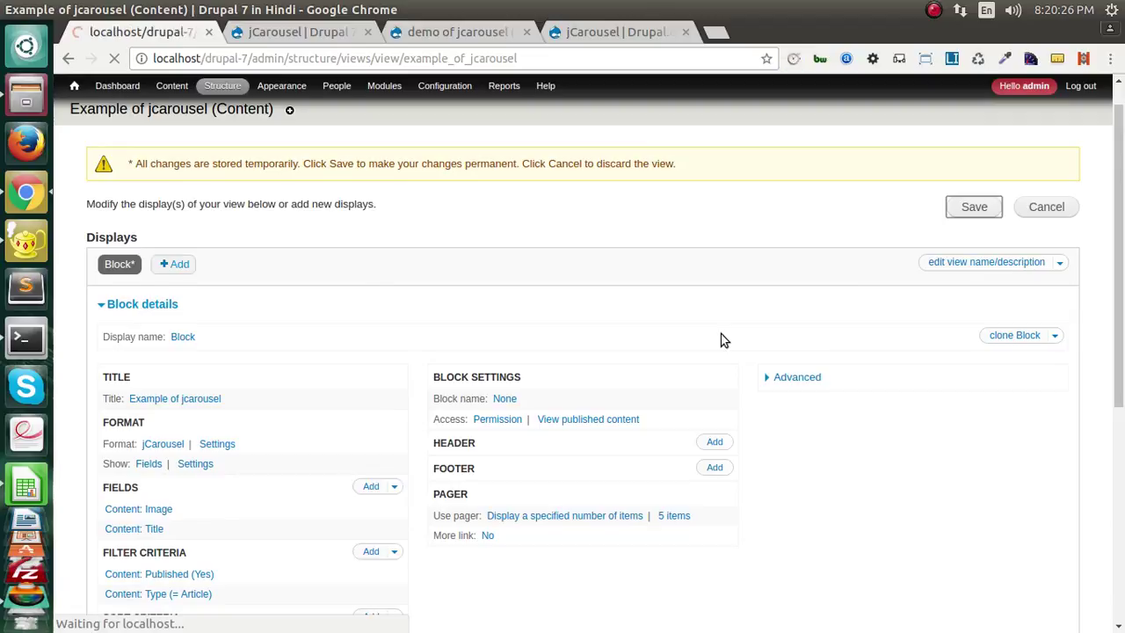
Advance the carousel repeatedly in the saved view's preview to check its one-item scrolling and circular wrap.
{"action": "scroll", "coordinate": [713, 431], "scroll_direction": "down", "scroll_amount": 5}
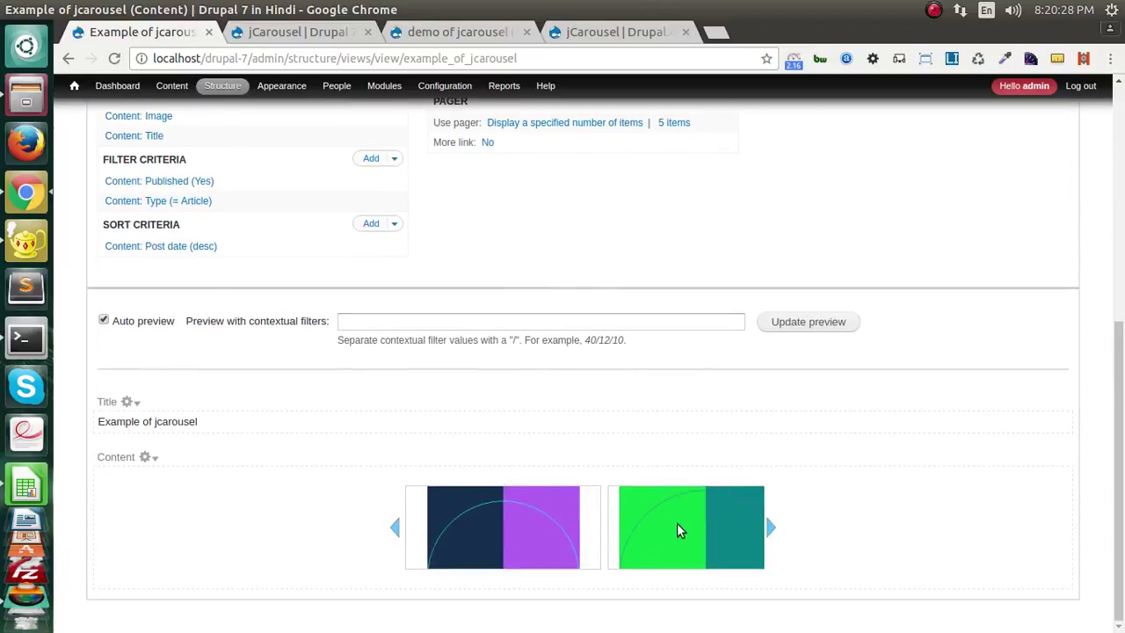
{"action": "left_click", "coordinate": [775, 533]}
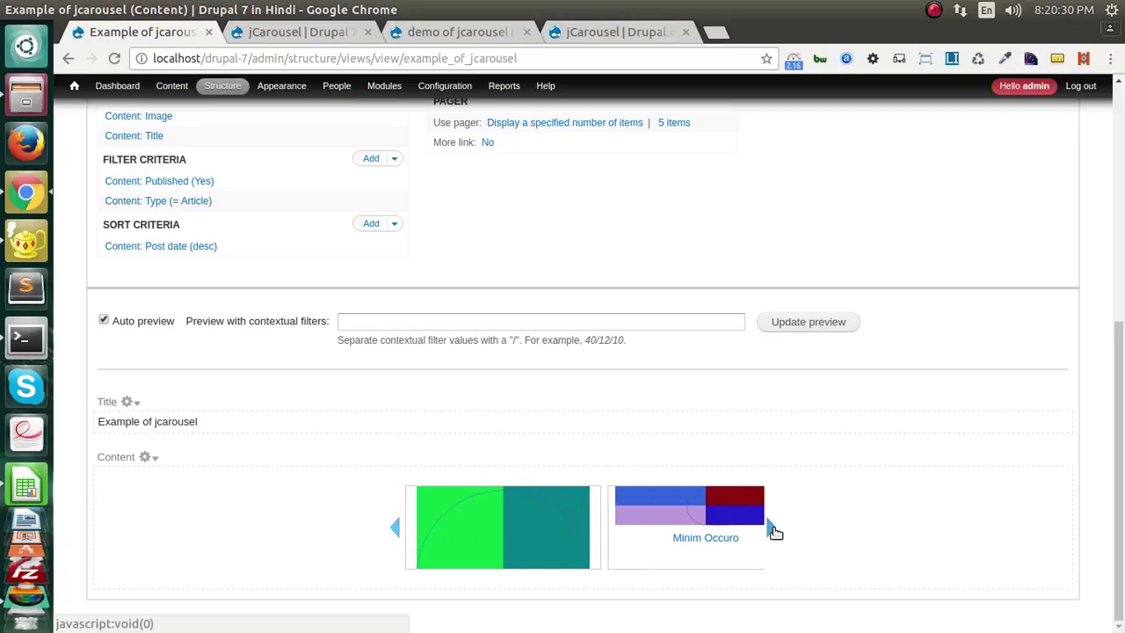
{"action": "left_click", "coordinate": [775, 532]}
{"action": "left_click", "coordinate": [775, 532]}
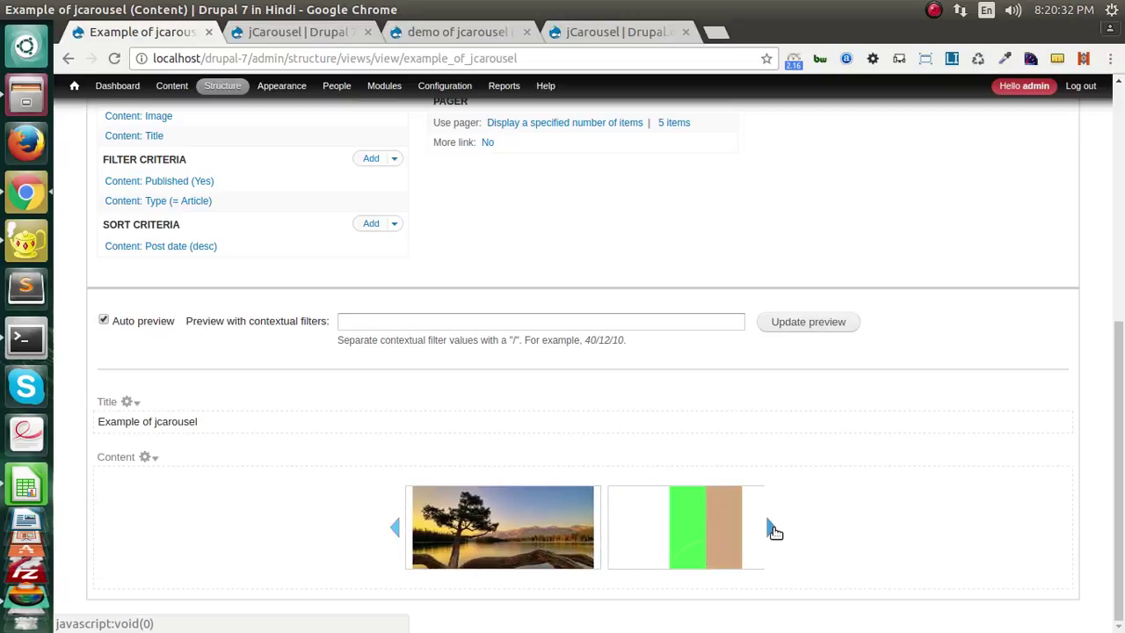
{"action": "left_click", "coordinate": [775, 532]}
{"action": "left_click", "coordinate": [771, 528]}
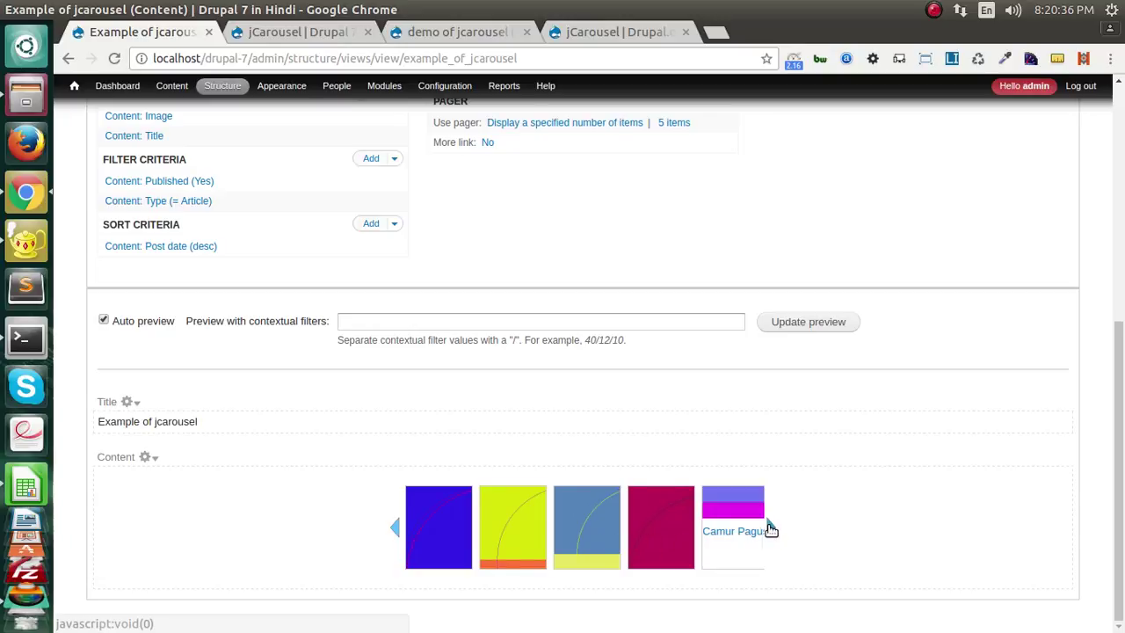
{"action": "left_click", "coordinate": [771, 528]}
{"action": "scroll", "coordinate": [437, 507], "scroll_direction": "up", "scroll_amount": 4}
{"action": "scroll", "coordinate": [438, 512], "scroll_direction": "down", "scroll_amount": 4}
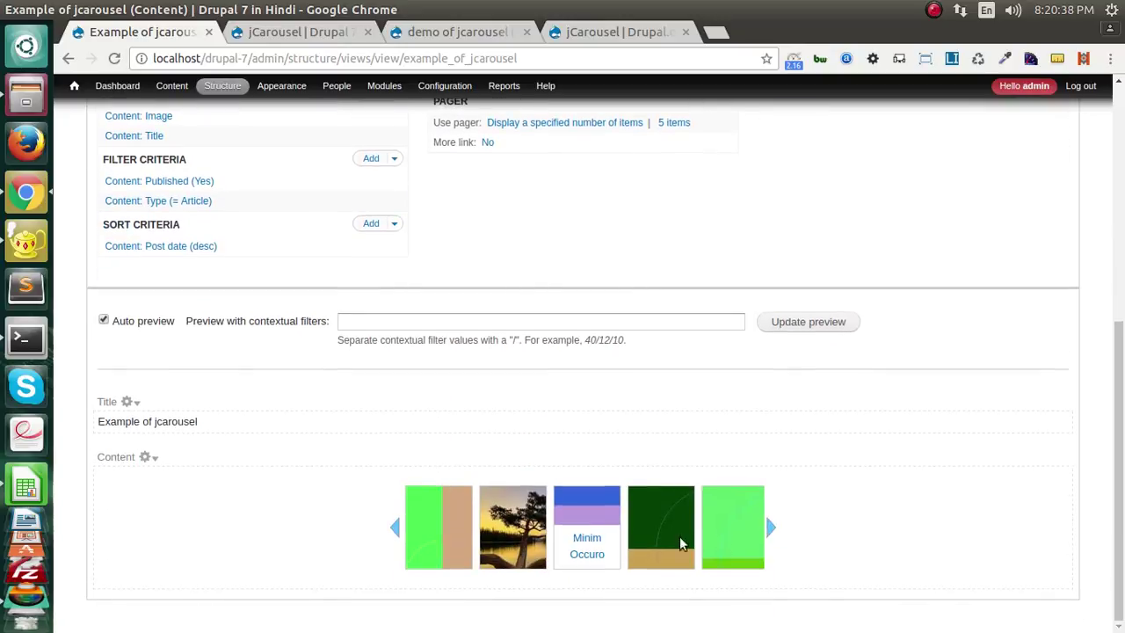
{"action": "left_click", "coordinate": [771, 528]}
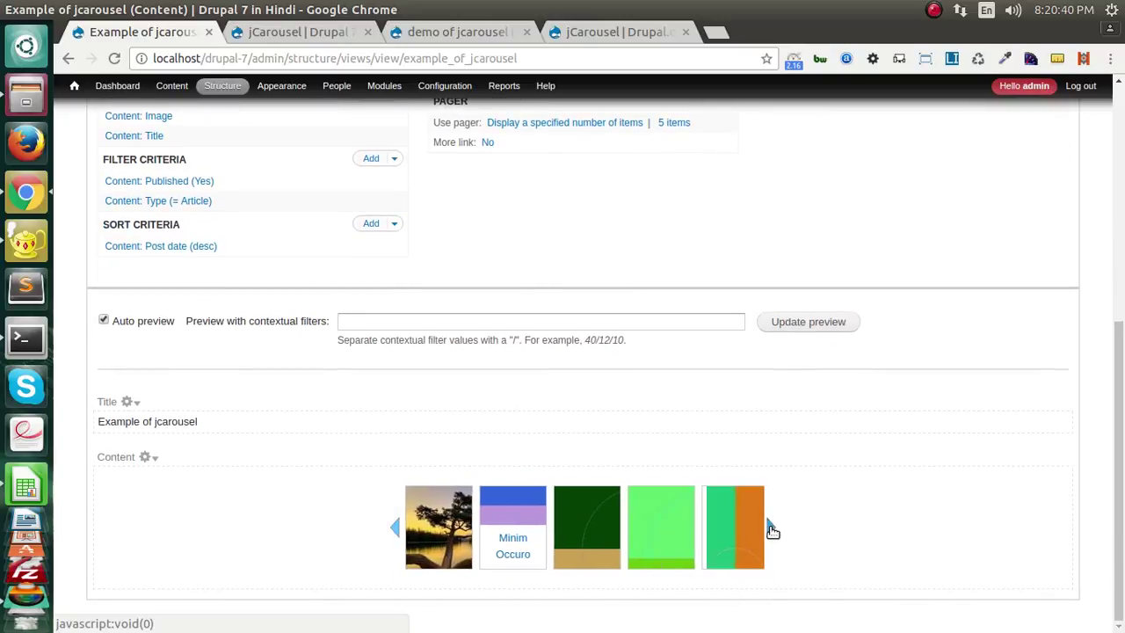
{"action": "left_click", "coordinate": [771, 528]}
{"action": "left_click", "coordinate": [771, 529]}
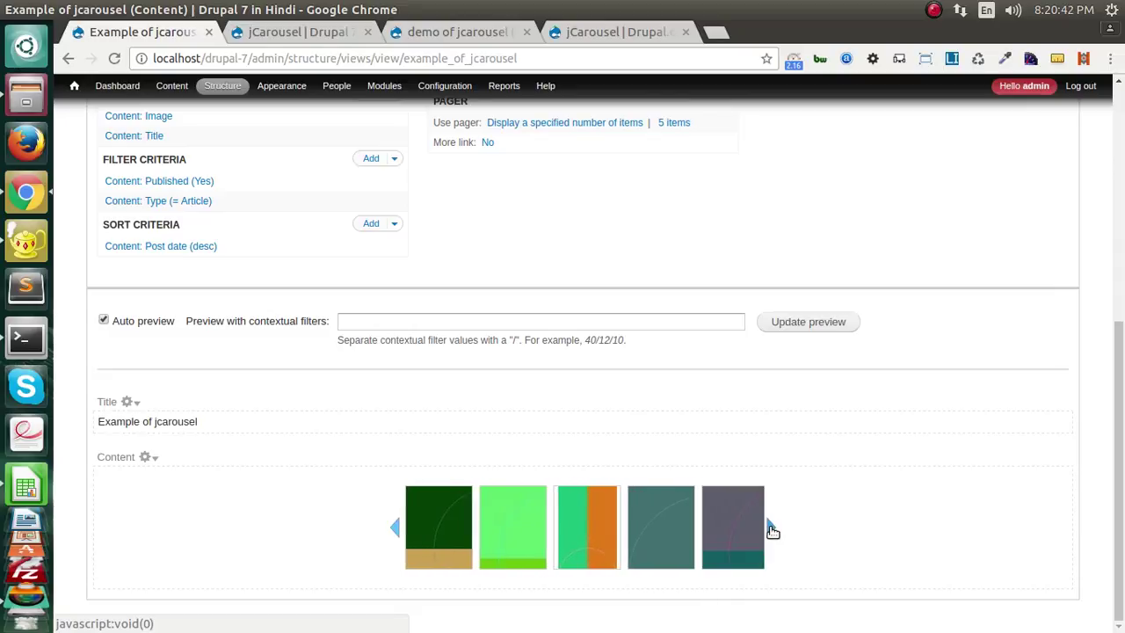
{"action": "left_click", "coordinate": [771, 528]}
{"action": "left_click", "coordinate": [771, 528]}
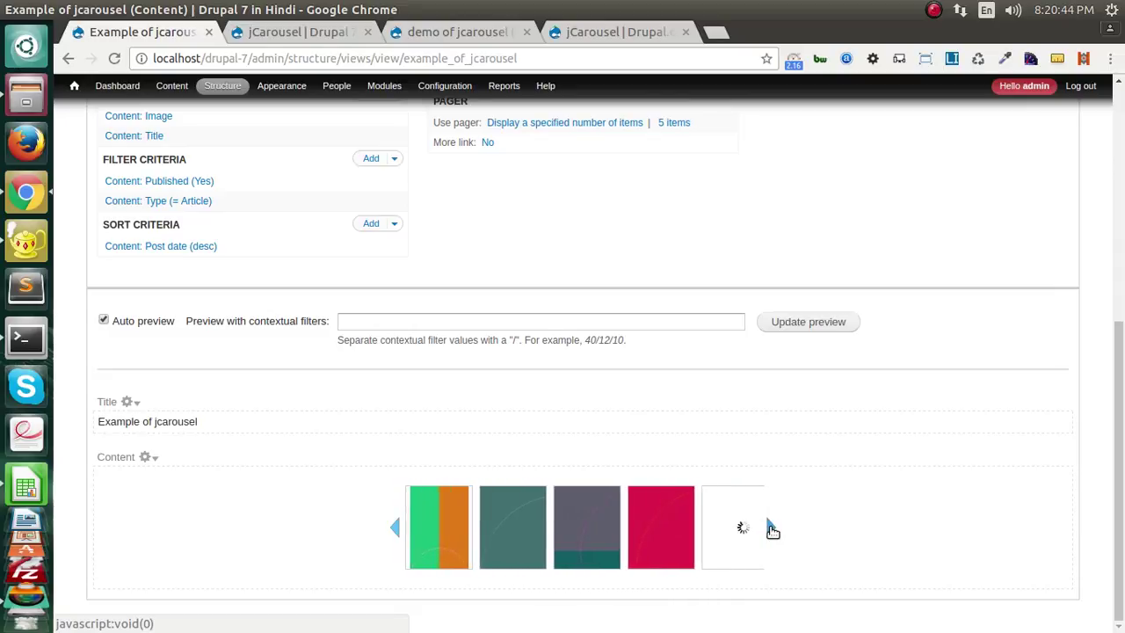
{"action": "left_click", "coordinate": [770, 528]}
{"action": "left_click", "coordinate": [771, 529]}
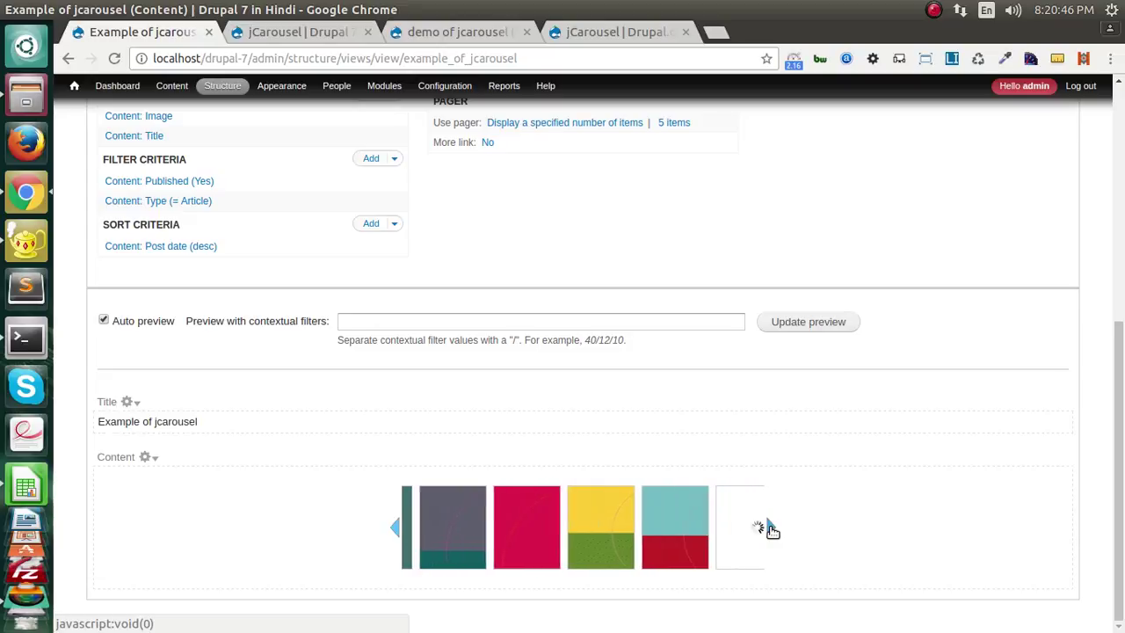
Set the carousel's skin to Tango in the jCarousel style options, apply it and try the preview's forward arrow.
{"action": "scroll", "coordinate": [770, 531], "scroll_direction": "up", "scroll_amount": 5}
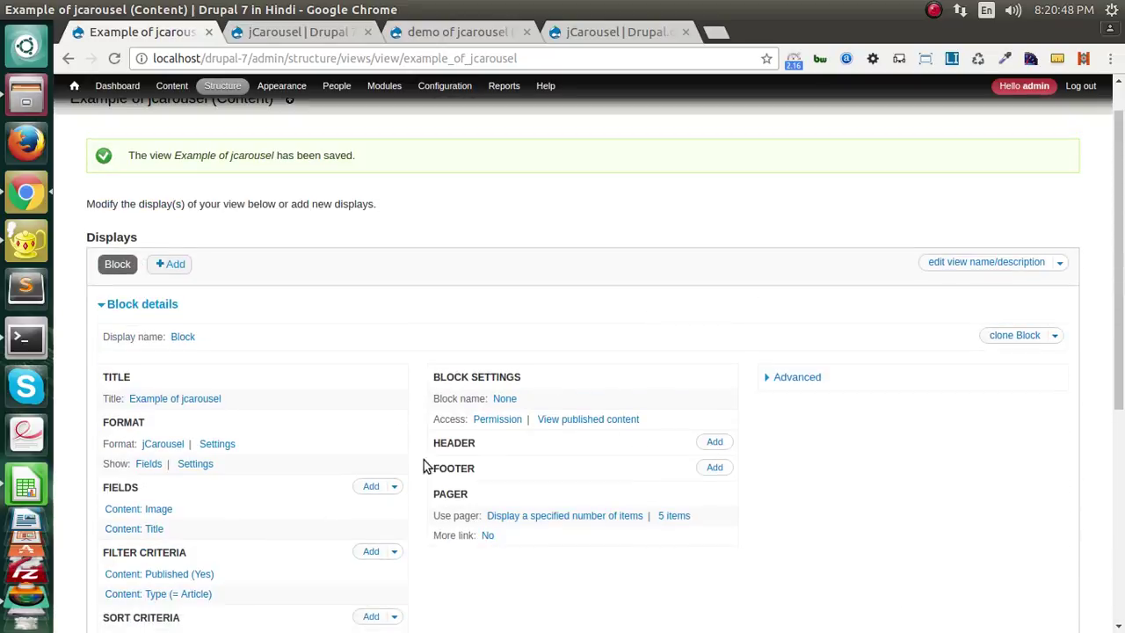
{"action": "left_click", "coordinate": [220, 446]}
{"action": "scroll", "coordinate": [312, 368], "scroll_direction": "down", "scroll_amount": 3}
{"action": "scroll", "coordinate": [312, 367], "scroll_direction": "up", "scroll_amount": 3}
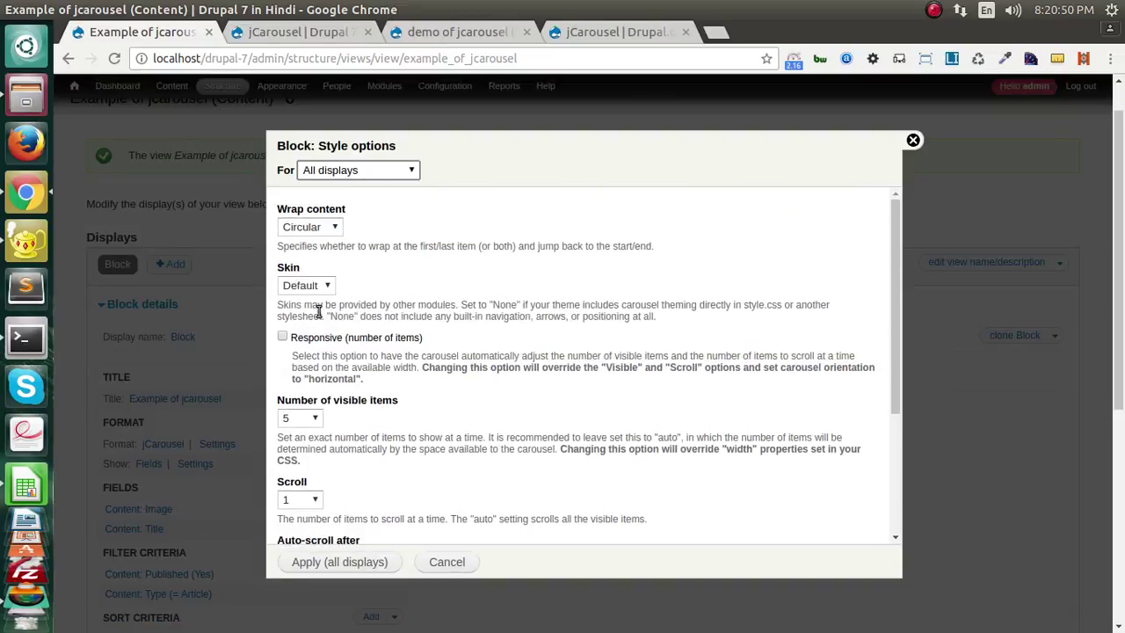
{"action": "left_click", "coordinate": [312, 286]}
{"action": "left_click", "coordinate": [308, 315]}
{"action": "left_click", "coordinate": [330, 561]}
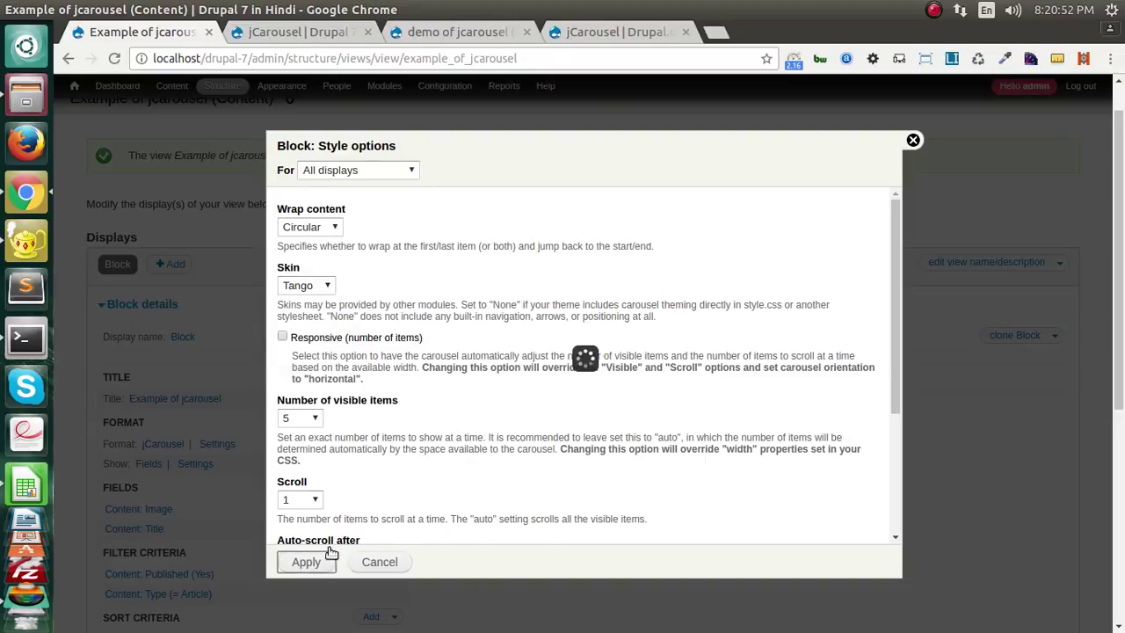
{"action": "scroll", "coordinate": [356, 537], "scroll_direction": "down", "scroll_amount": 3}
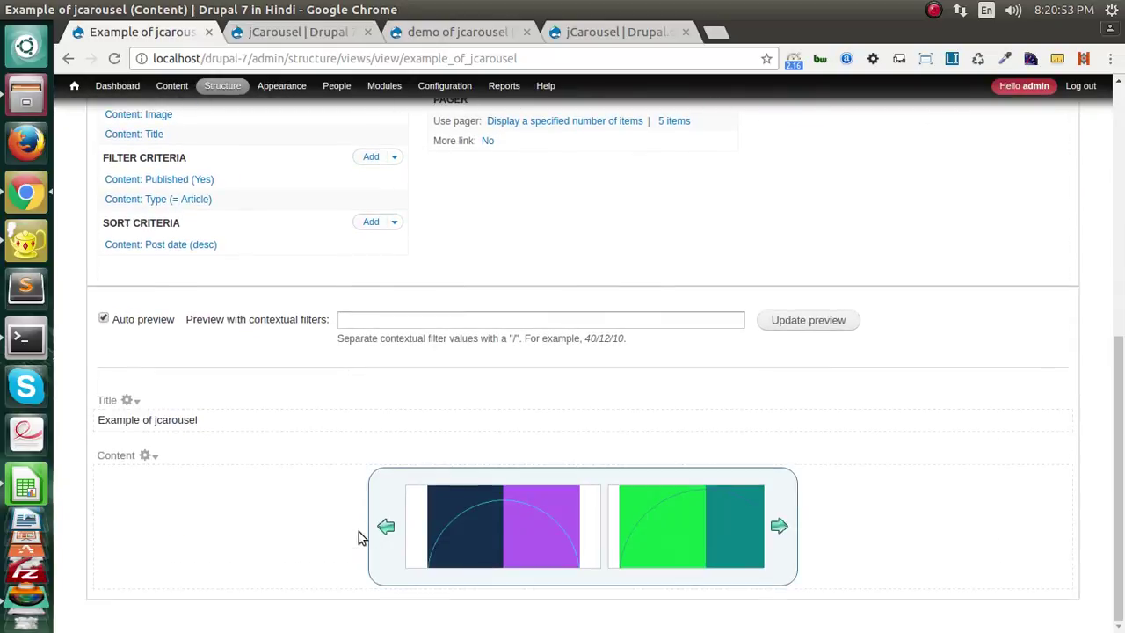
{"action": "left_click", "coordinate": [781, 526]}
Set the carousel's skin to Default in the jCarousel style options and apply it to all displays.
{"action": "scroll", "coordinate": [276, 509], "scroll_direction": "up", "scroll_amount": 5}
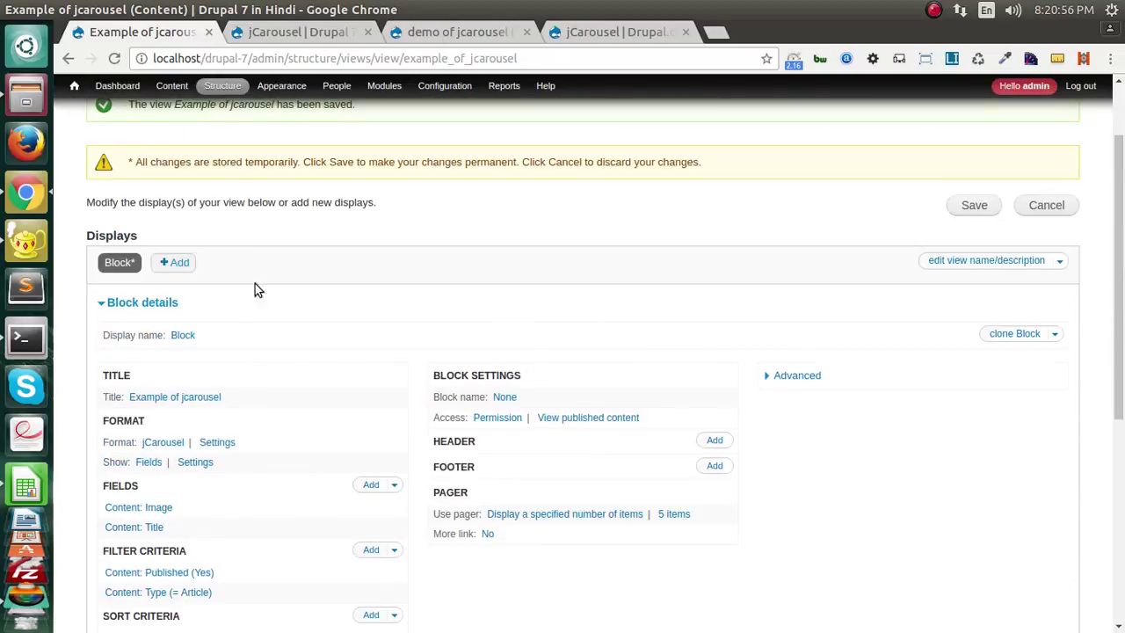
{"action": "left_click", "coordinate": [217, 442]}
{"action": "left_click", "coordinate": [316, 286]}
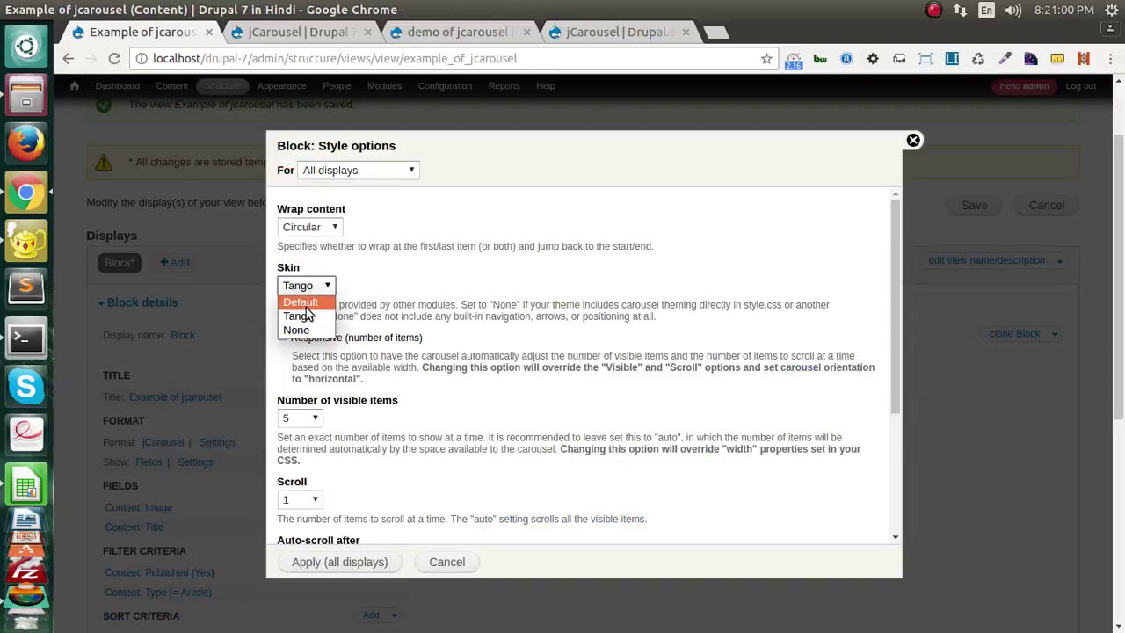
{"action": "left_click", "coordinate": [306, 304]}
{"action": "scroll", "coordinate": [330, 343], "scroll_direction": "down", "scroll_amount": 5}
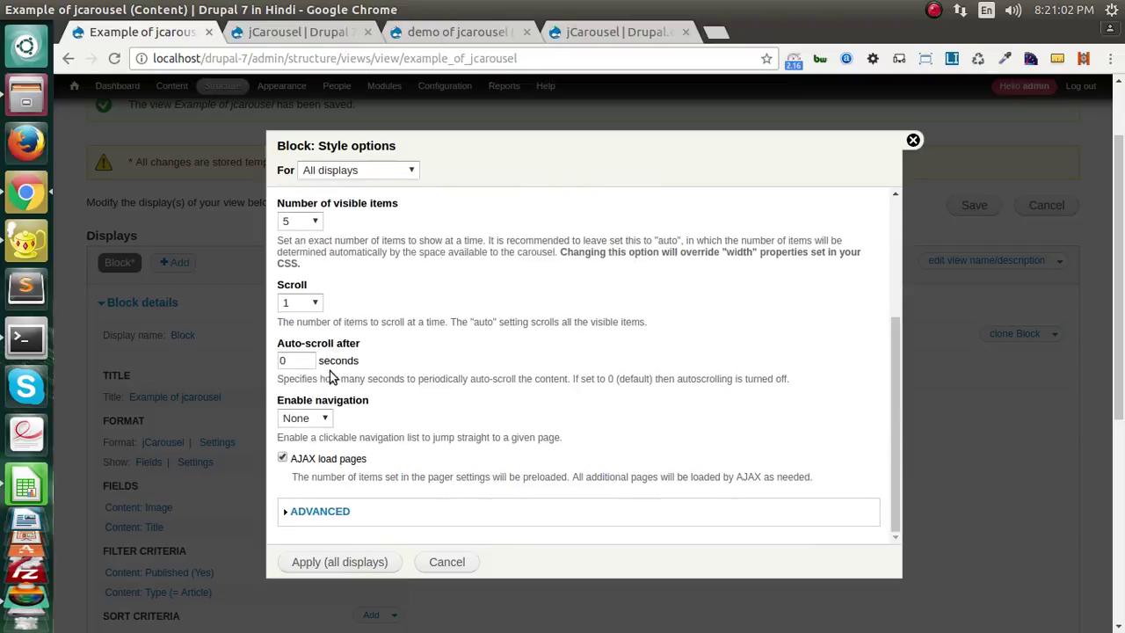
{"action": "left_click", "coordinate": [303, 562]}
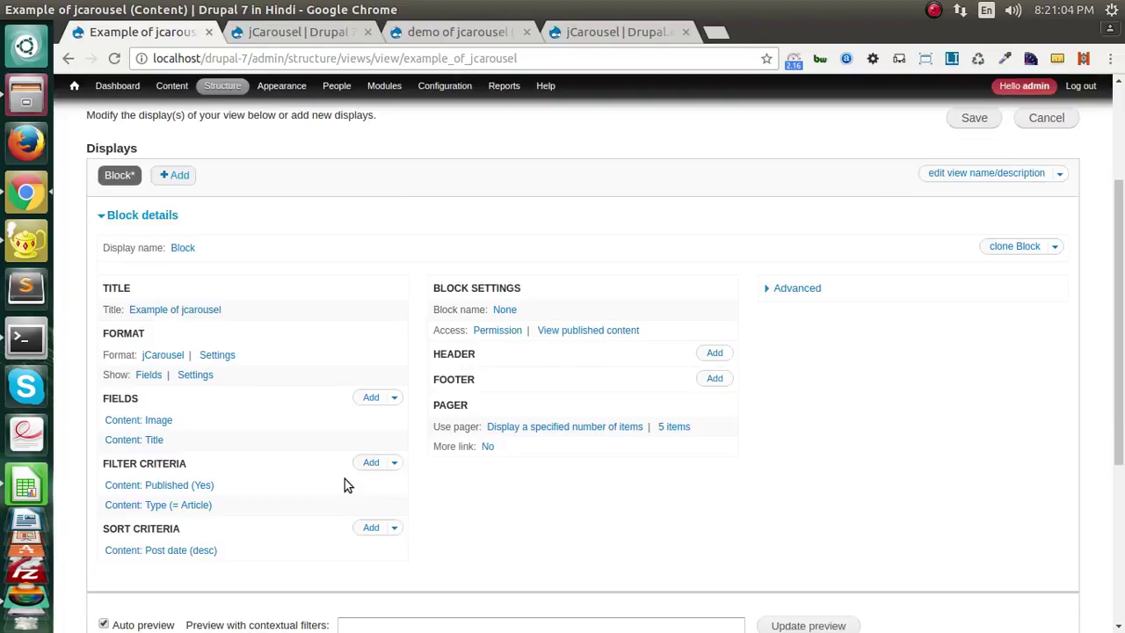
Move the preview carousel backward and forward to check the Default skin and the loading of items in both directions.
{"action": "scroll", "coordinate": [345, 479], "scroll_direction": "down", "scroll_amount": 5}
{"action": "scroll", "coordinate": [345, 483], "scroll_direction": "down", "scroll_amount": 2}
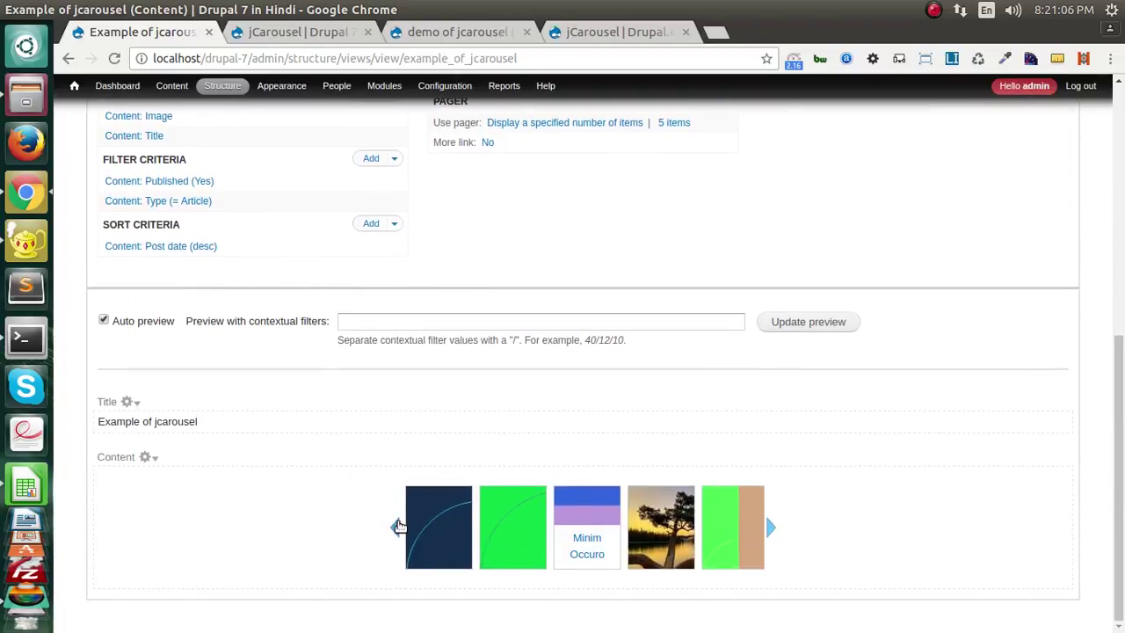
{"action": "left_click", "coordinate": [397, 526]}
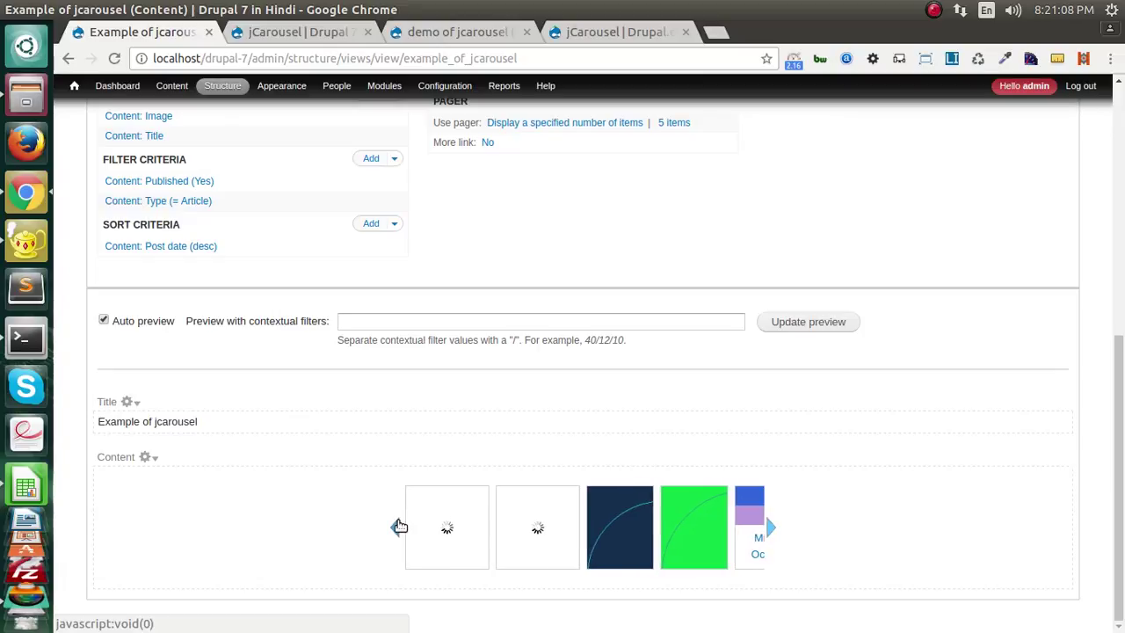
{"action": "left_click", "coordinate": [768, 525]}
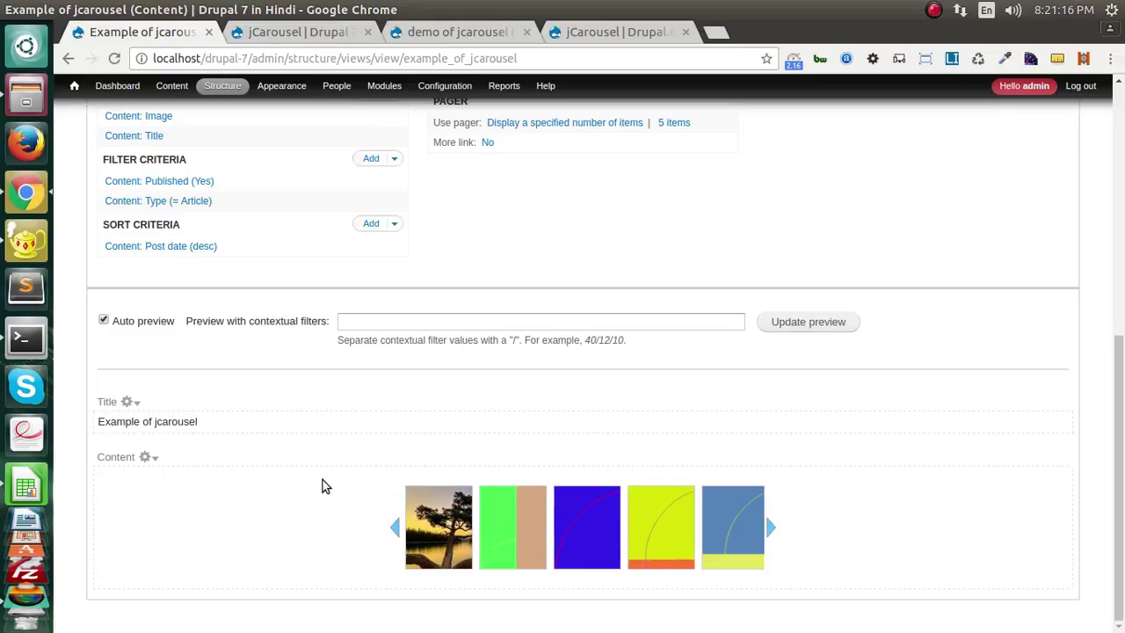
{"action": "scroll", "coordinate": [321, 479], "scroll_direction": "up", "scroll_amount": 2}
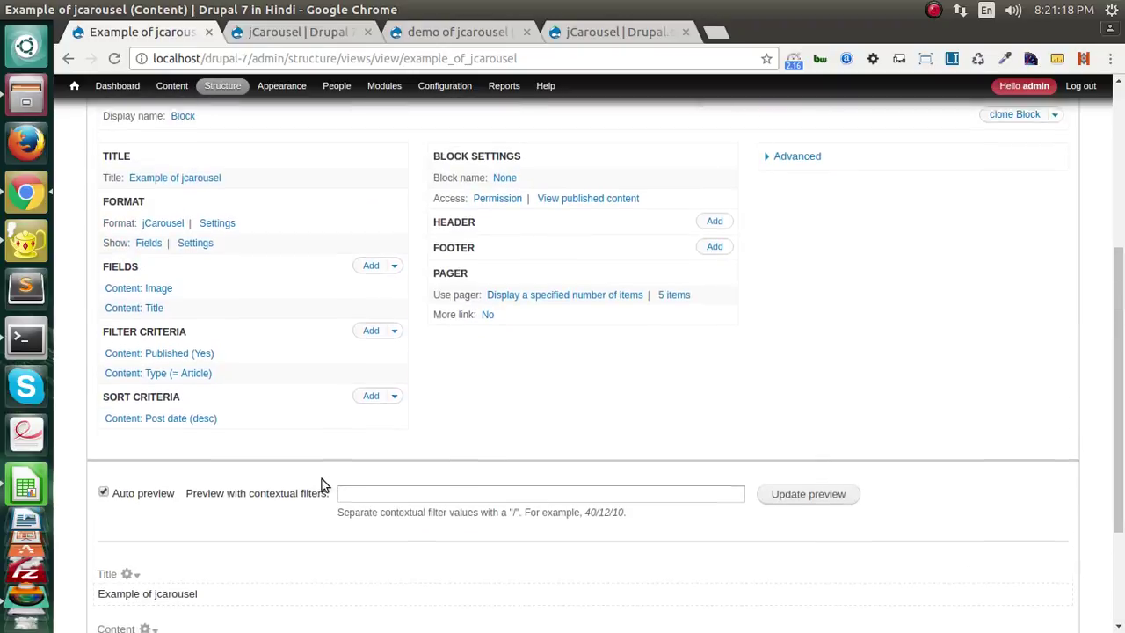
{"action": "scroll", "coordinate": [321, 479], "scroll_direction": "down", "scroll_amount": 2}
{"action": "scroll", "coordinate": [321, 479], "scroll_direction": "up", "scroll_amount": 2}
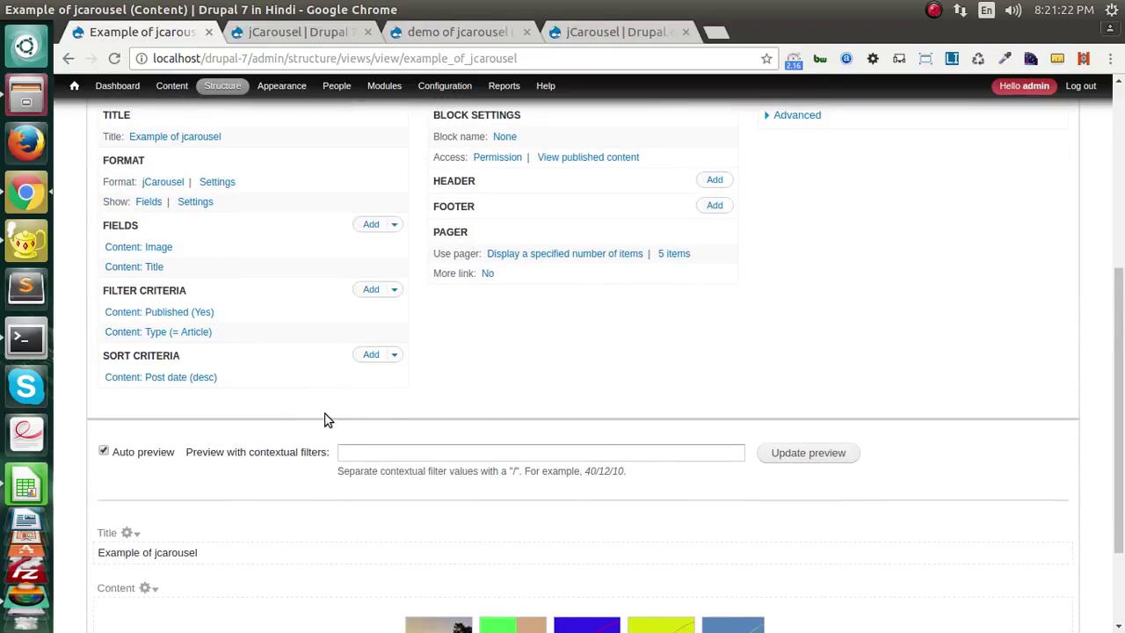
{"action": "scroll", "coordinate": [324, 421], "scroll_direction": "down", "scroll_amount": 2}
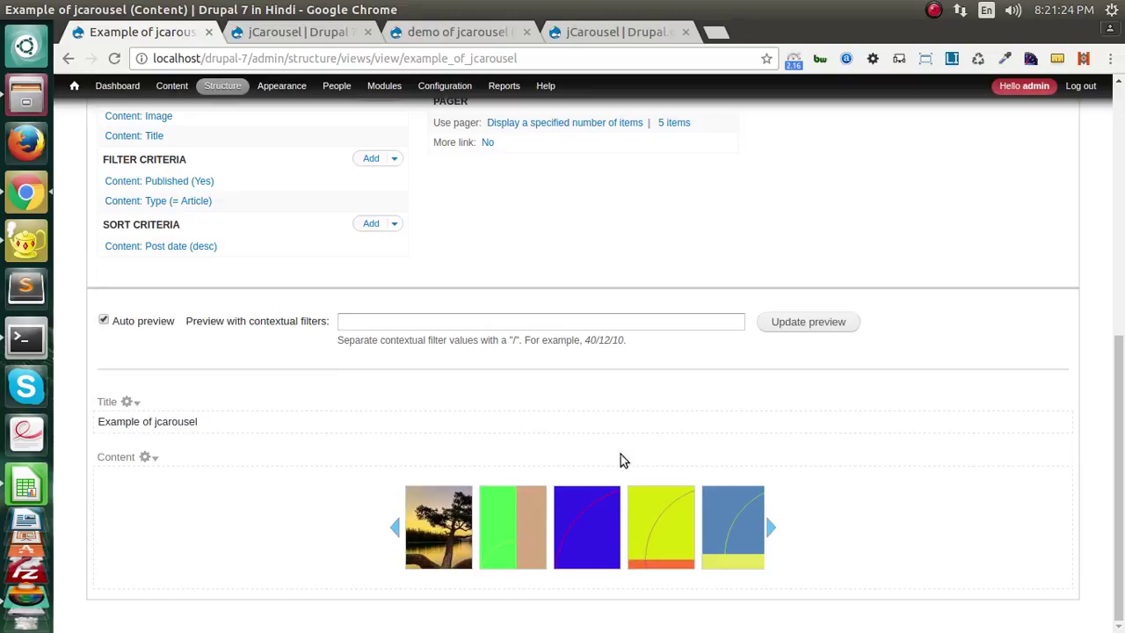
Save the Example of jcarousel view with its changed style options.
{"action": "scroll", "coordinate": [765, 338], "scroll_direction": "up", "scroll_amount": 7}
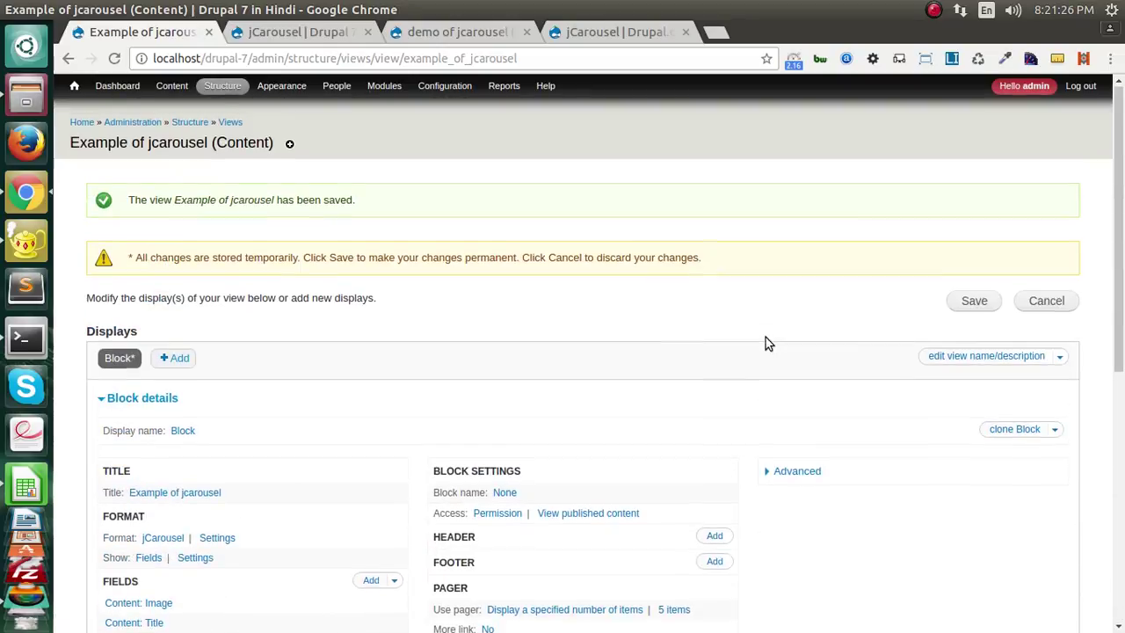
{"action": "left_click", "coordinate": [970, 302]}
{"action": "scroll", "coordinate": [402, 397], "scroll_direction": "down", "scroll_amount": 3}
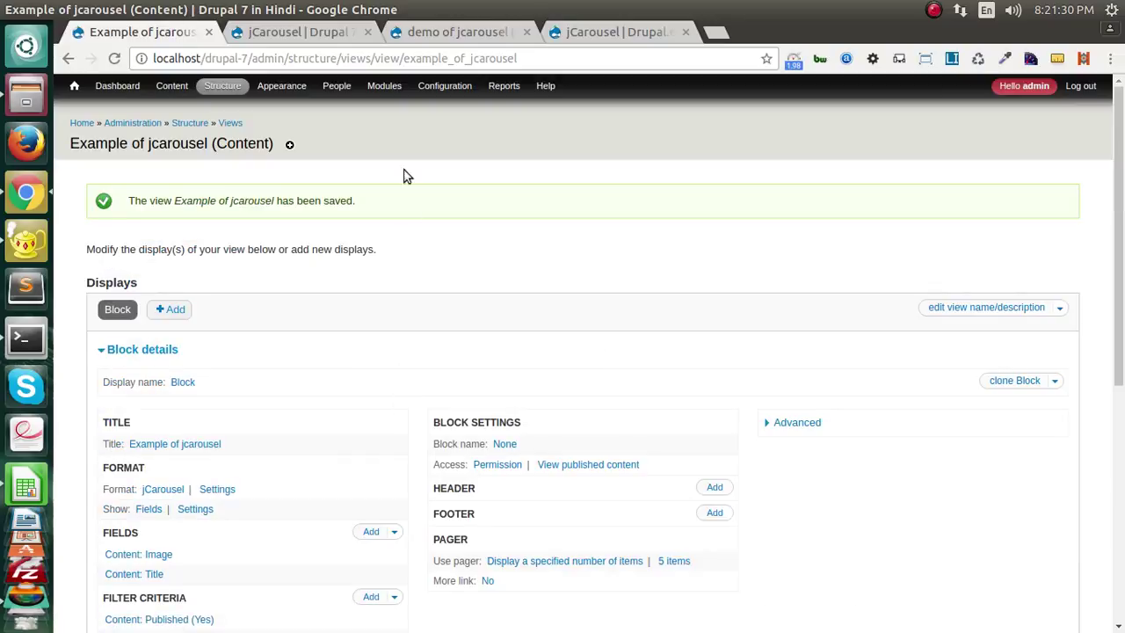
Open the Blocks administration page and locate the View: Example of jcarousel entry among the disabled blocks.
{"action": "mouse_move", "coordinate": [222, 85]}
{"action": "mouse_move", "coordinate": [216, 107]}
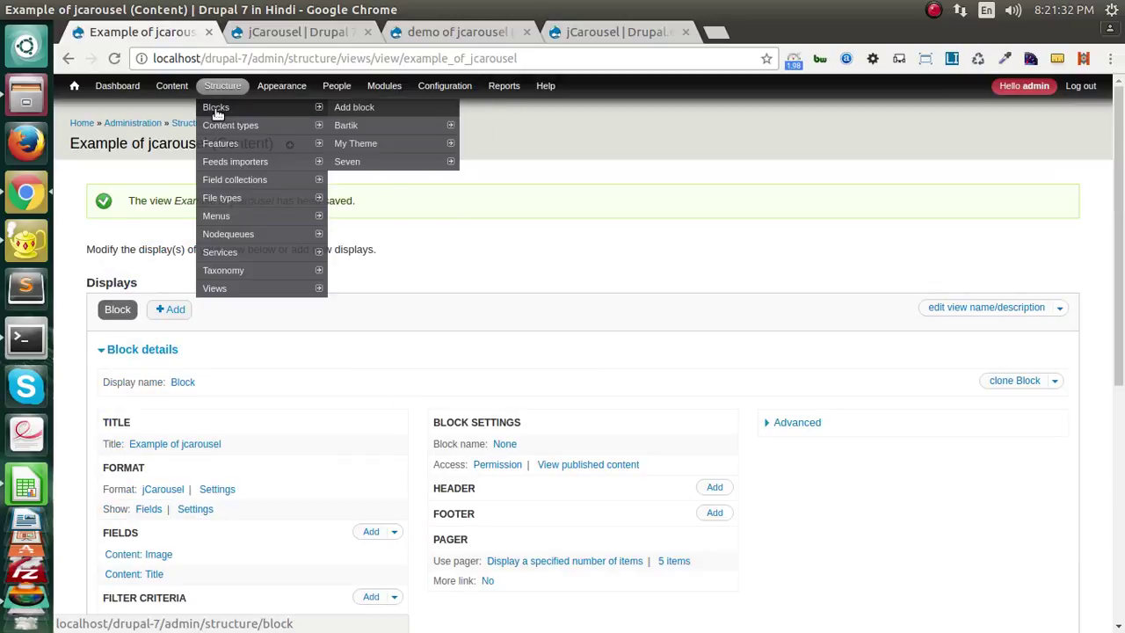
{"action": "left_click", "coordinate": [216, 107]}
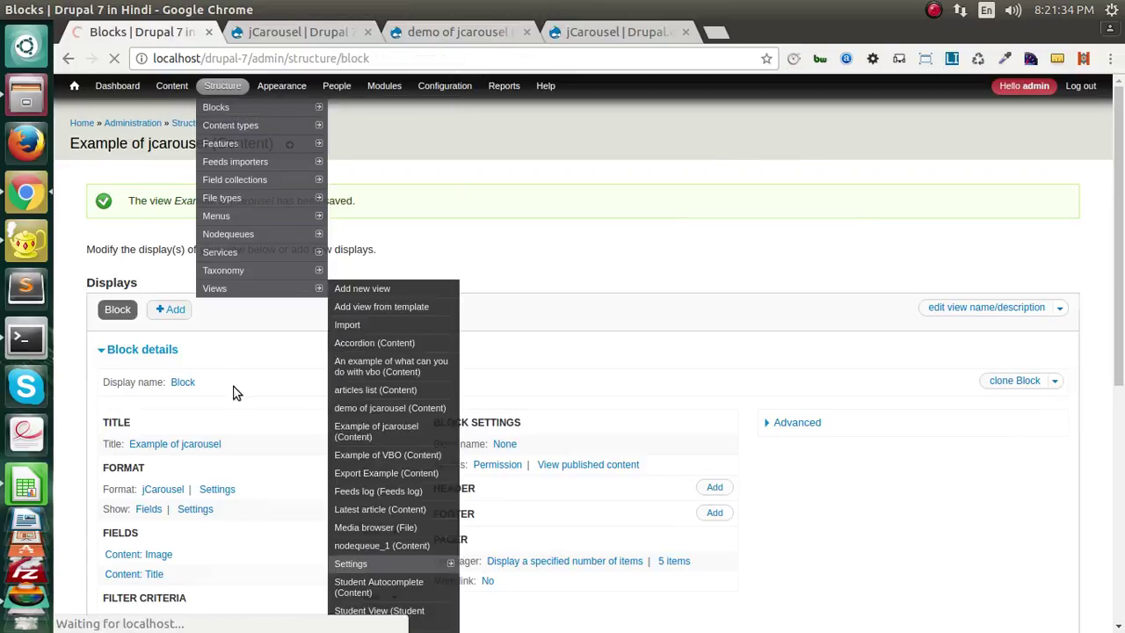
{"action": "left_click_drag", "start_coordinate": [1119, 211], "coordinate": [1122, 580]}
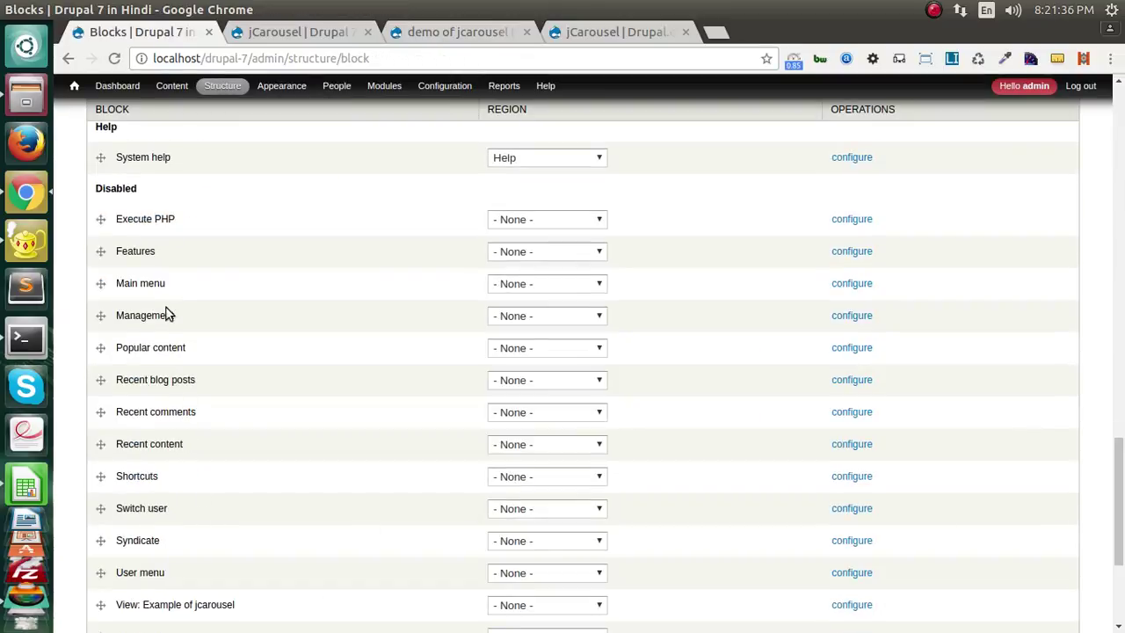
{"action": "scroll", "coordinate": [171, 309], "scroll_direction": "down", "scroll_amount": 1}
{"action": "scroll", "coordinate": [150, 427], "scroll_direction": "up", "scroll_amount": 1}
{"action": "scroll", "coordinate": [147, 443], "scroll_direction": "down", "scroll_amount": 2}
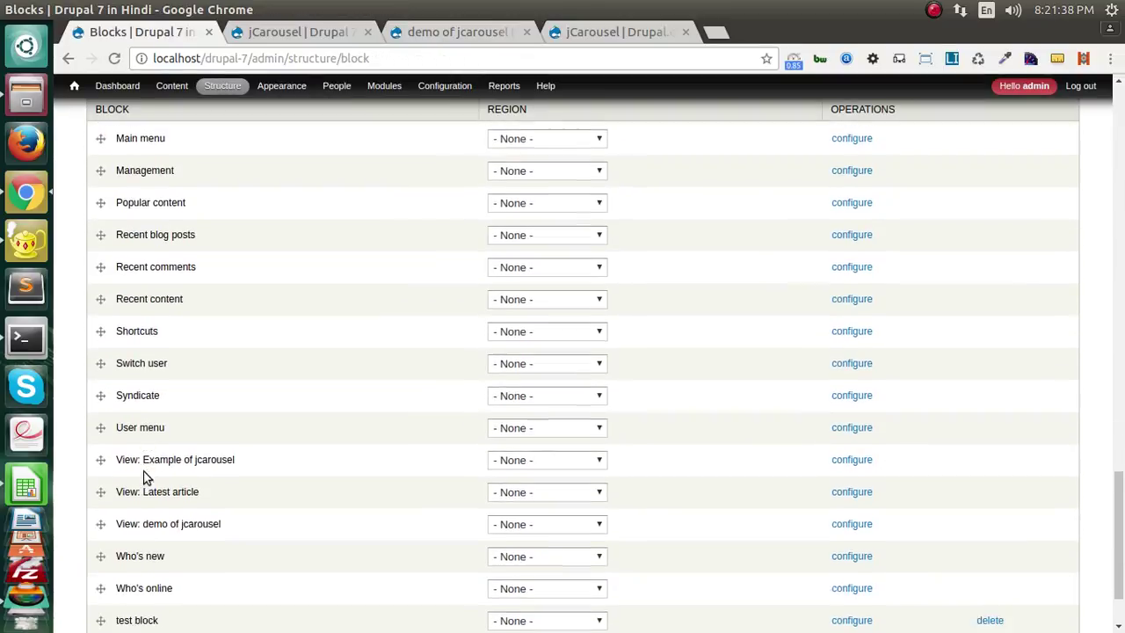
{"action": "scroll", "coordinate": [146, 479], "scroll_direction": "down", "scroll_amount": 1}
{"action": "scroll", "coordinate": [152, 474], "scroll_direction": "down", "scroll_amount": 1}
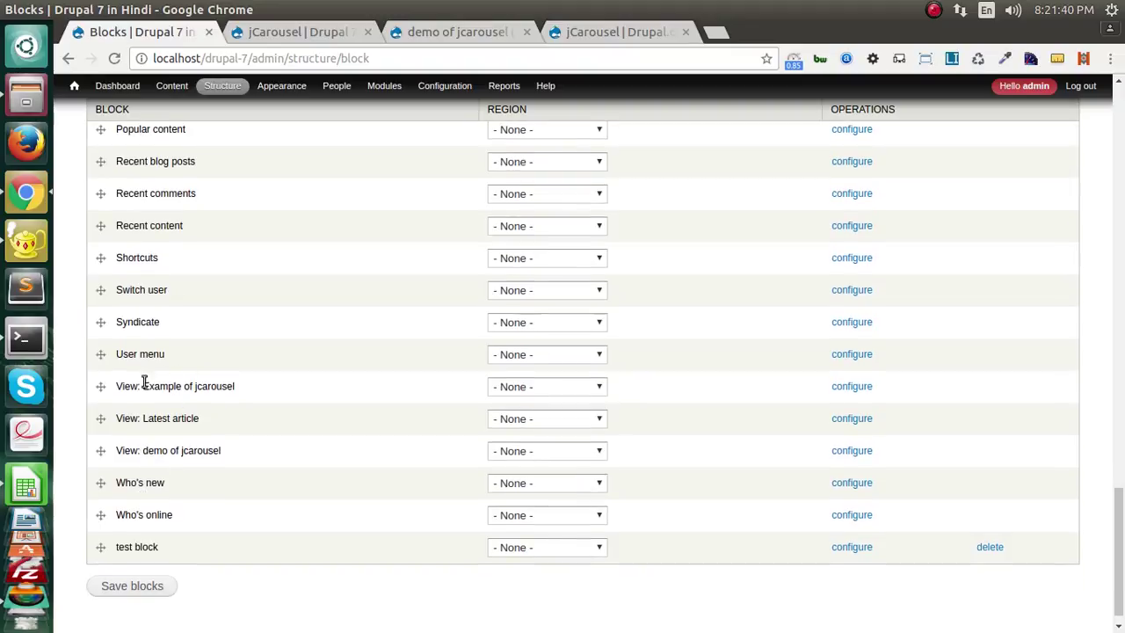
Check the regions available for placing the View: Example of jcarousel block, without choosing one.
{"action": "left_click_drag", "start_coordinate": [149, 391], "coordinate": [249, 385]}
{"action": "left_click", "coordinate": [540, 391]}
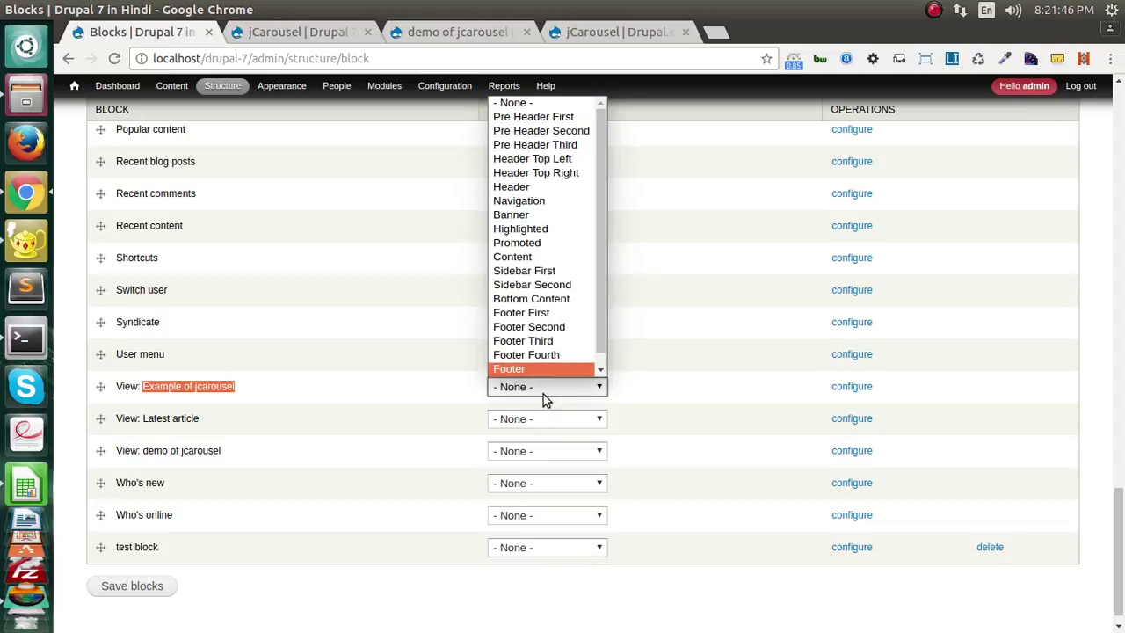
{"action": "left_click", "coordinate": [544, 392]}
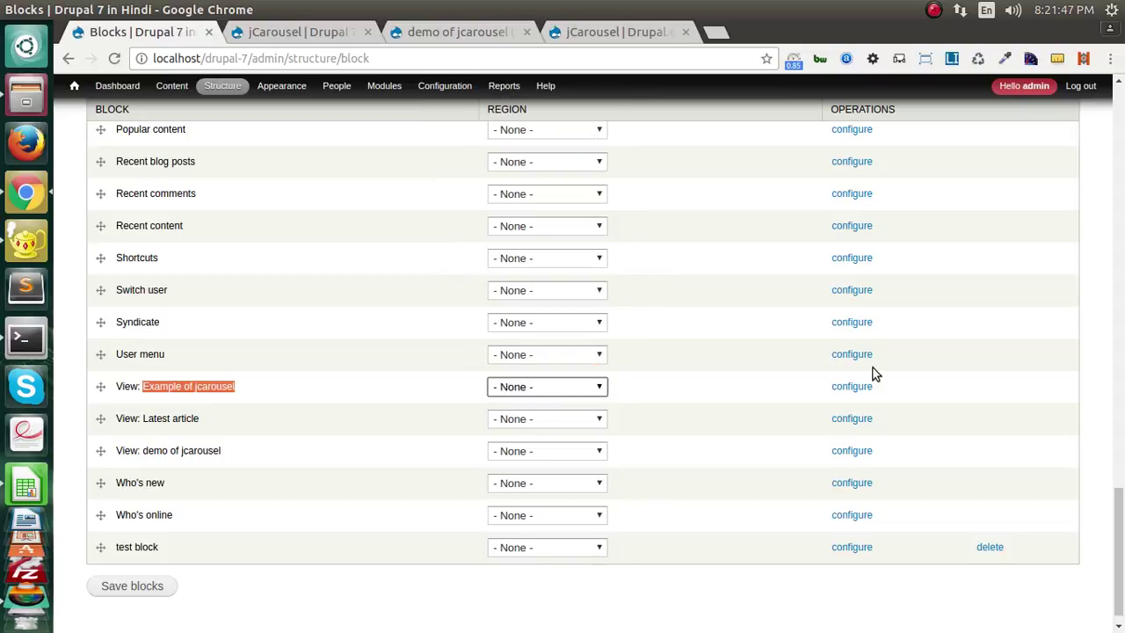
Review the sample carousels on the jCarousel help page, including the vertical, skinned and theme function examples.
{"action": "left_click", "coordinate": [293, 39]}
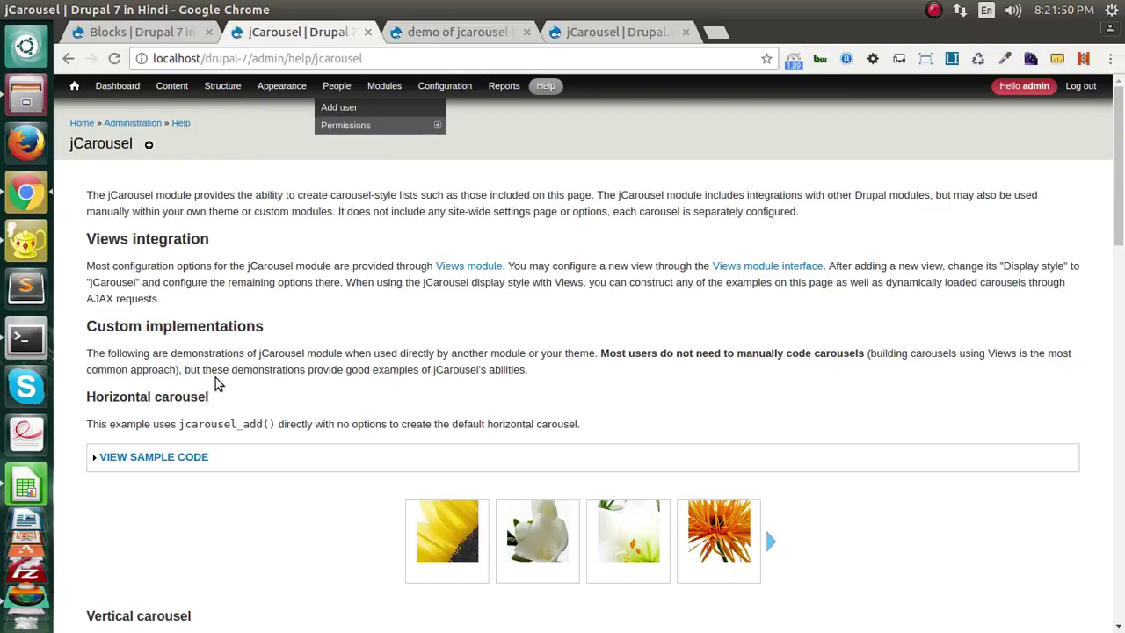
{"action": "scroll", "coordinate": [214, 378], "scroll_direction": "down", "scroll_amount": 10}
{"action": "scroll", "coordinate": [202, 430], "scroll_direction": "down", "scroll_amount": 10}
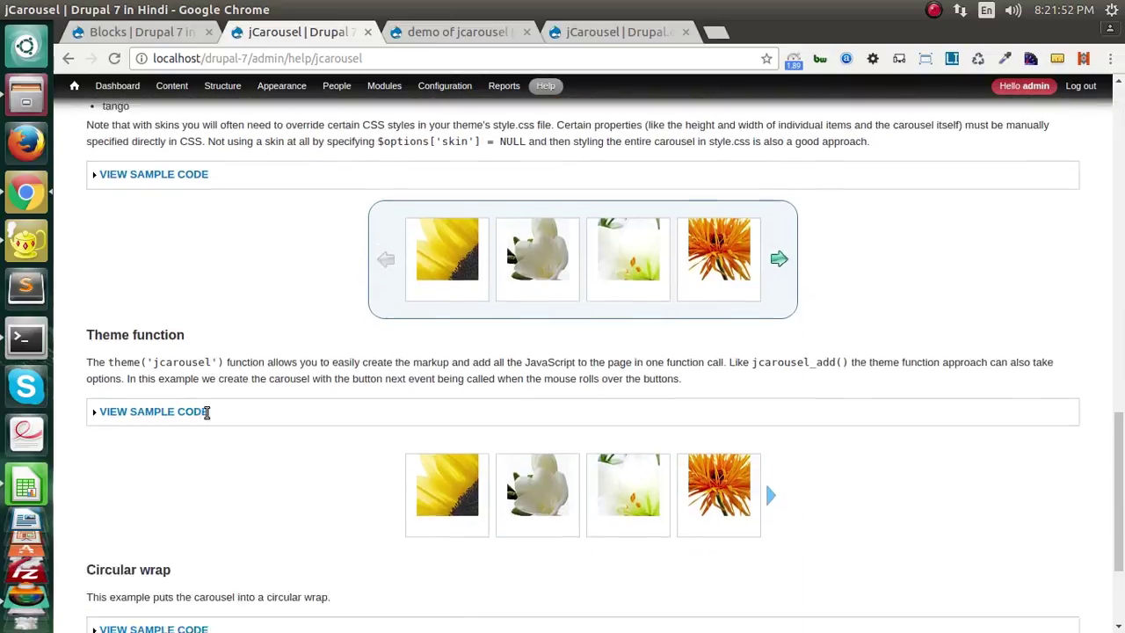
{"action": "scroll", "coordinate": [188, 428], "scroll_direction": "up", "scroll_amount": 8}
{"action": "scroll", "coordinate": [193, 424], "scroll_direction": "up", "scroll_amount": 10}
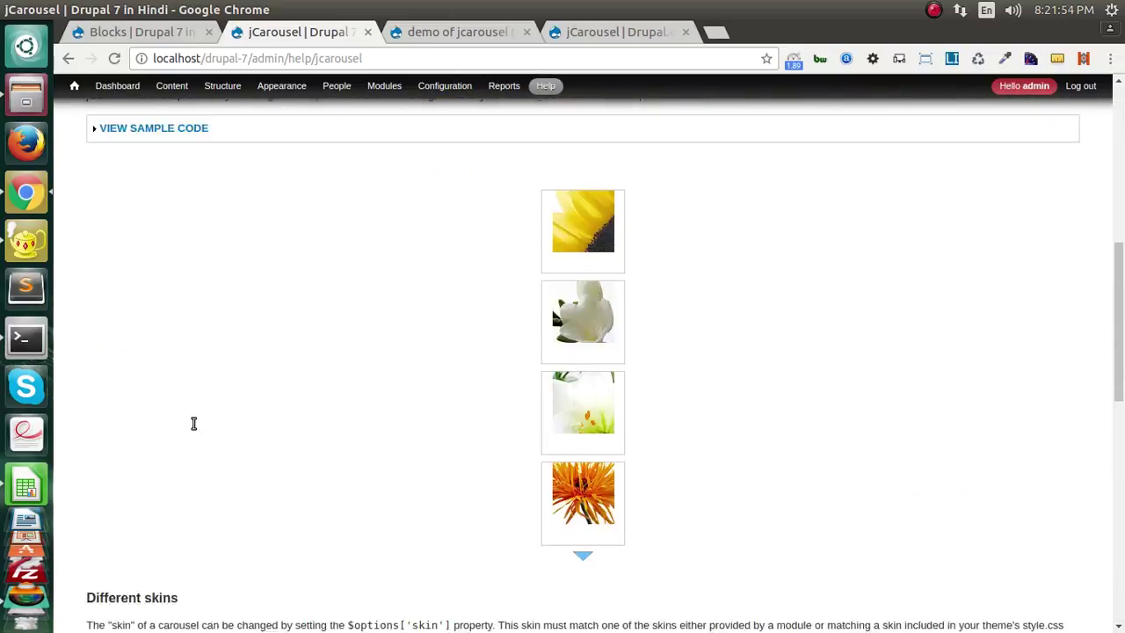
{"action": "scroll", "coordinate": [195, 429], "scroll_direction": "down", "scroll_amount": 4}
{"action": "scroll", "coordinate": [195, 429], "scroll_direction": "down", "scroll_amount": 5}
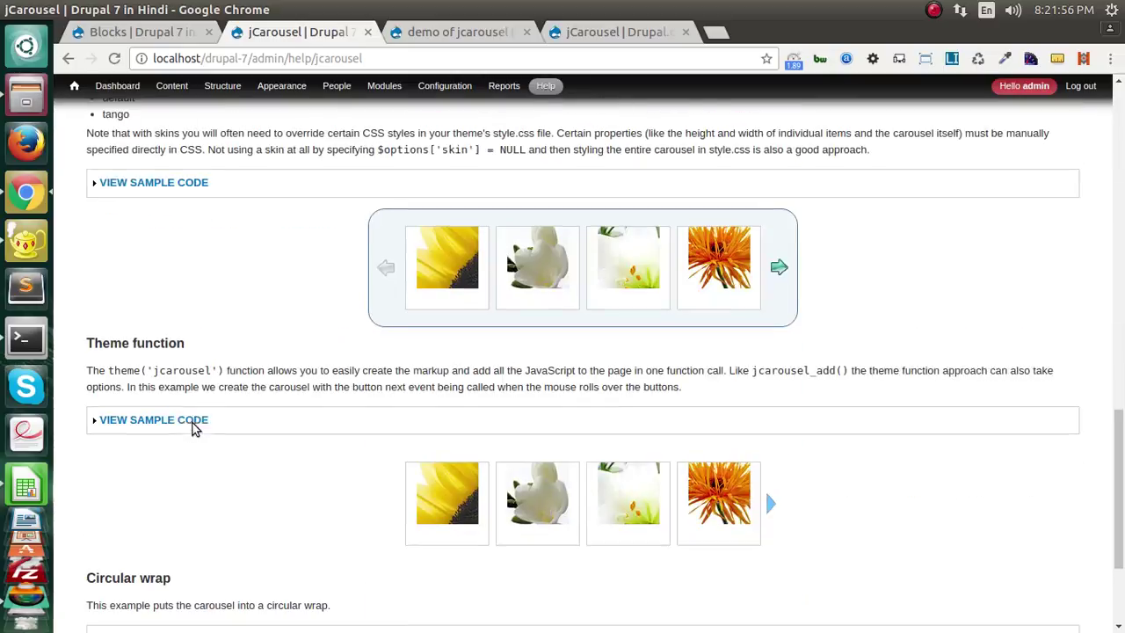
Examine the demo of jcarousel view's block settings, fields, filter criteria and carousel preview.
{"action": "left_click", "coordinate": [438, 37]}
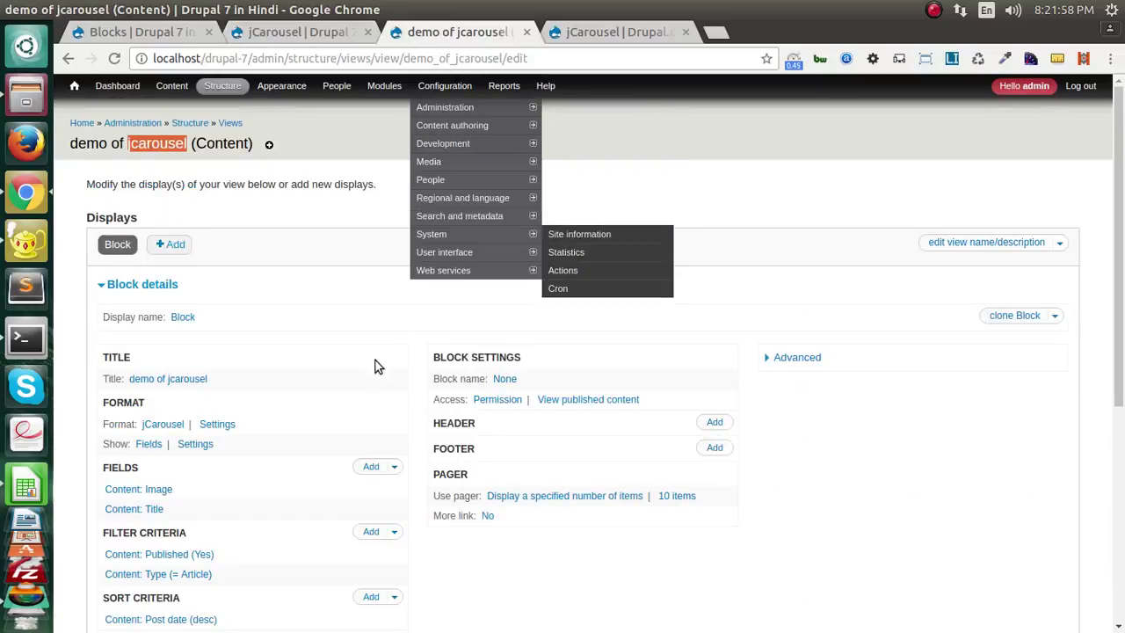
{"action": "scroll", "coordinate": [369, 378], "scroll_direction": "down", "scroll_amount": 4}
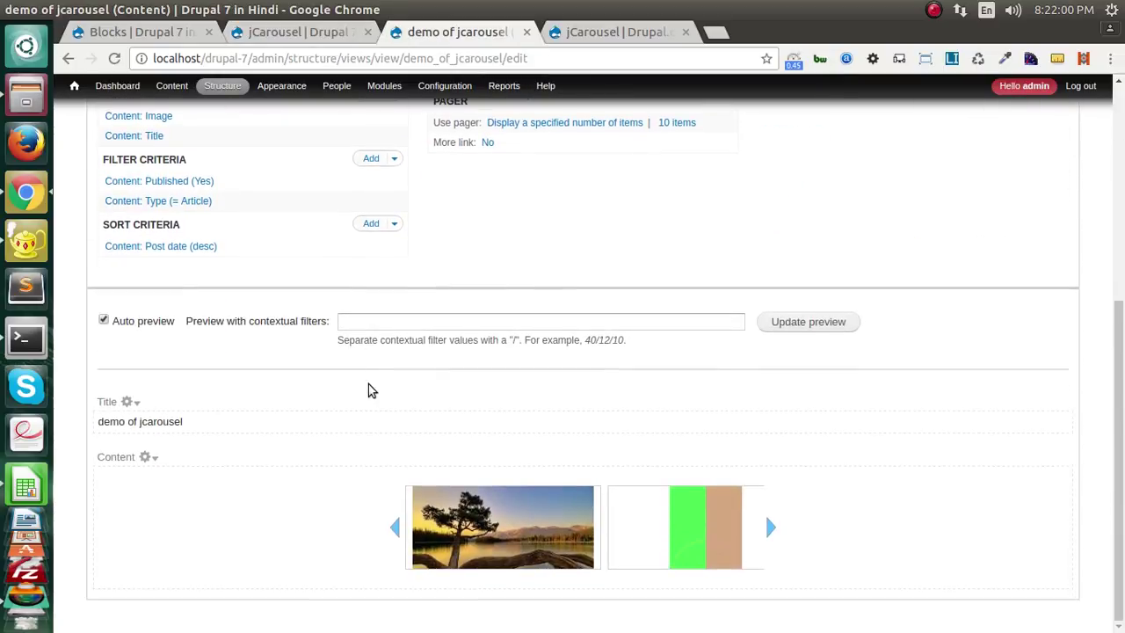
{"action": "scroll", "coordinate": [370, 386], "scroll_direction": "up", "scroll_amount": 3}
{"action": "scroll", "coordinate": [369, 386], "scroll_direction": "up", "scroll_amount": 2}
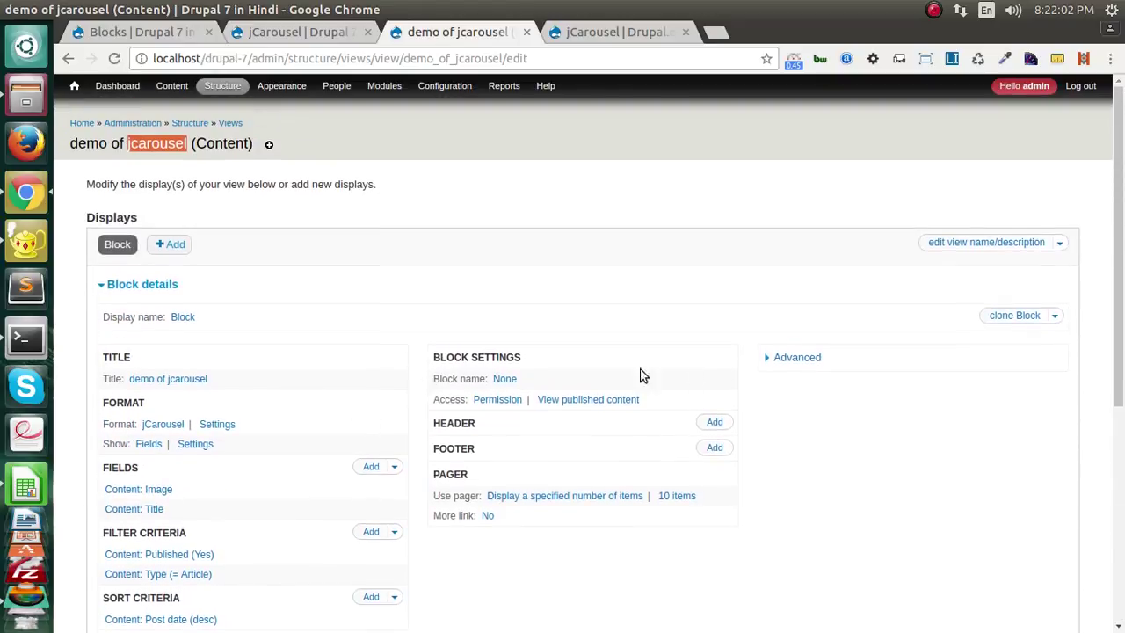
{"action": "scroll", "coordinate": [500, 415], "scroll_direction": "down", "scroll_amount": 3}
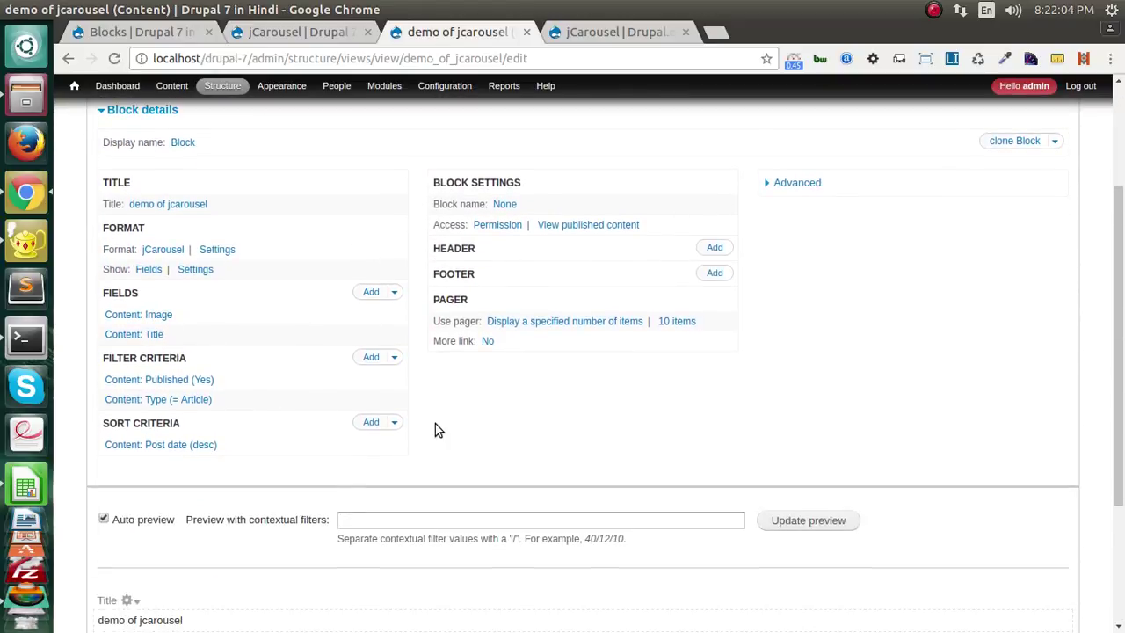
{"action": "scroll", "coordinate": [294, 391], "scroll_direction": "down", "scroll_amount": 3}
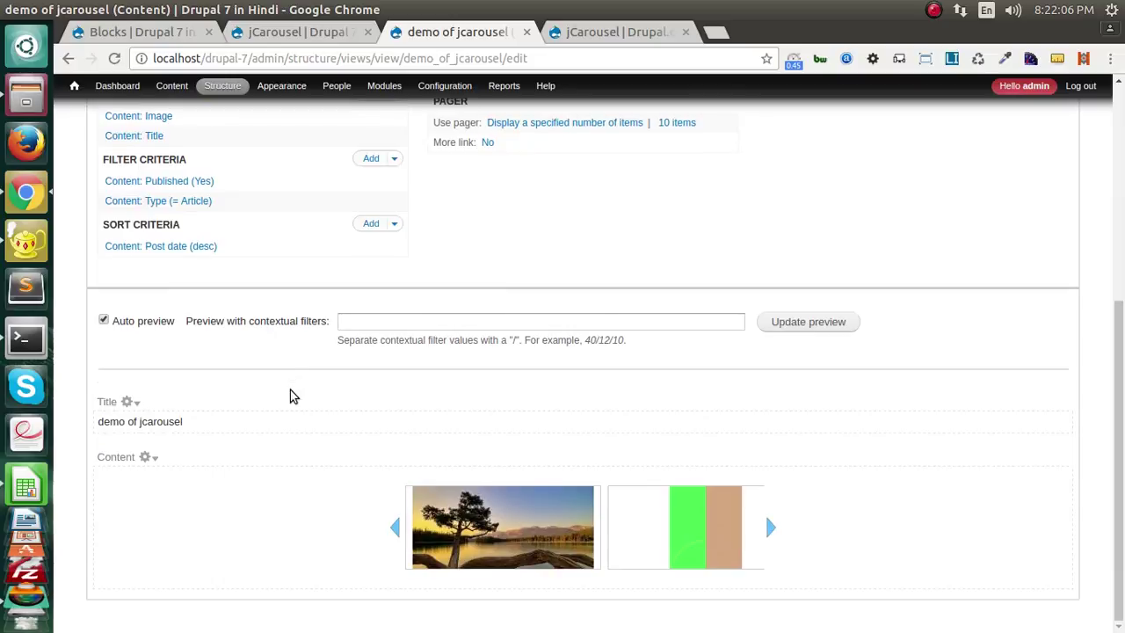
{"action": "scroll", "coordinate": [290, 389], "scroll_direction": "up", "scroll_amount": 5}
{"action": "scroll", "coordinate": [290, 389], "scroll_direction": "down", "scroll_amount": 4}
{"action": "scroll", "coordinate": [769, 315], "scroll_direction": "up", "scroll_amount": 2}
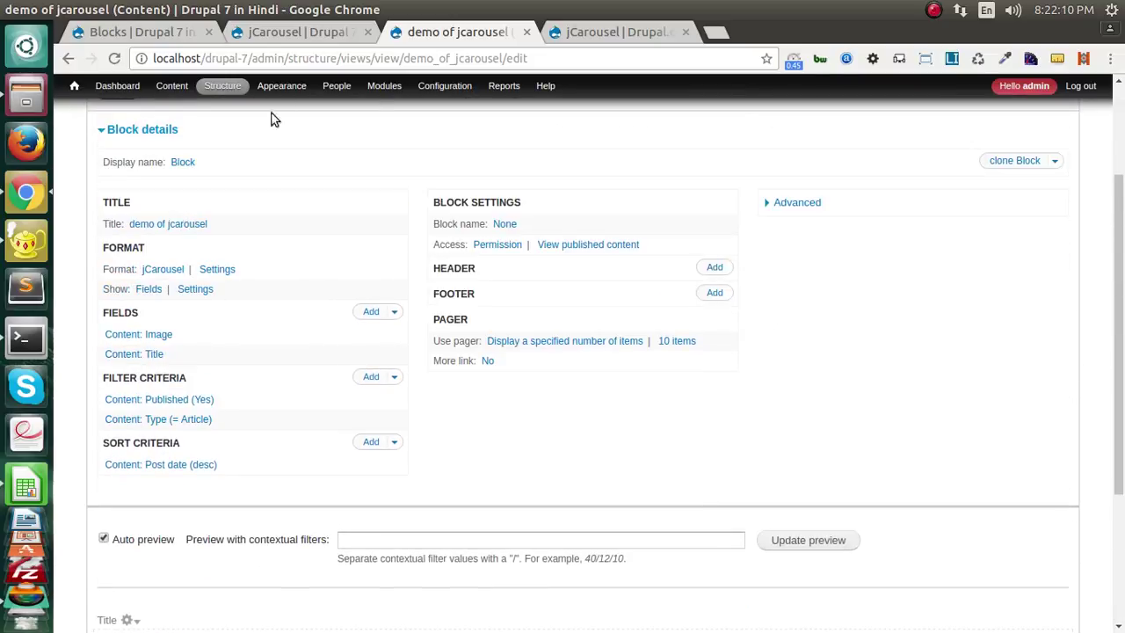
Go to the list of views and open the demo of jcarousel view for editing.
{"action": "mouse_move", "coordinate": [220, 86]}
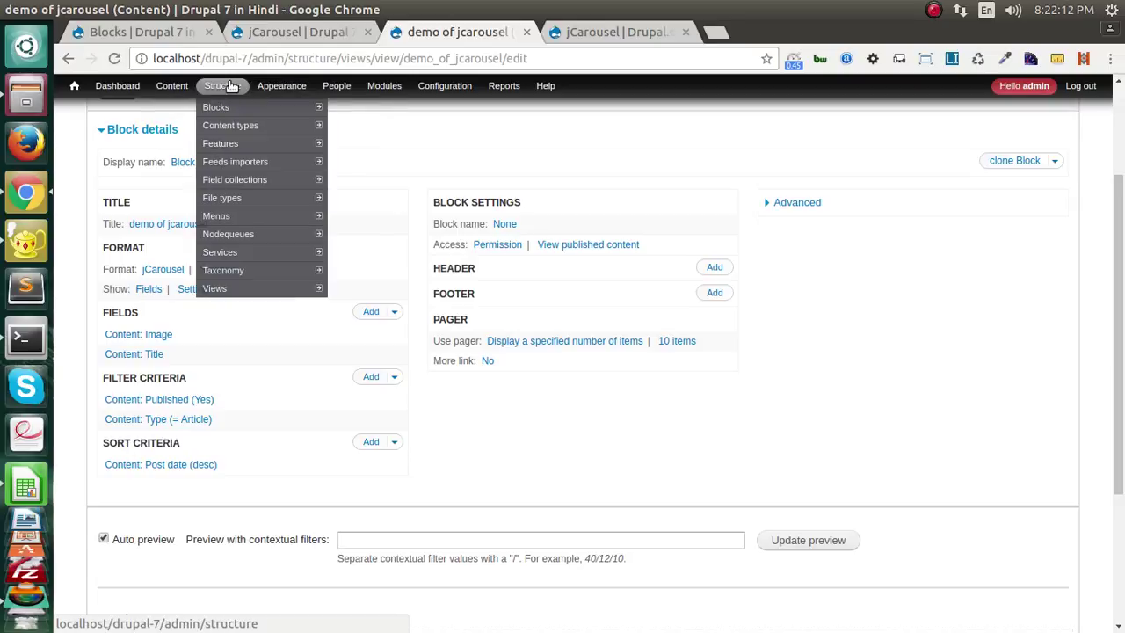
{"action": "left_click", "coordinate": [217, 292]}
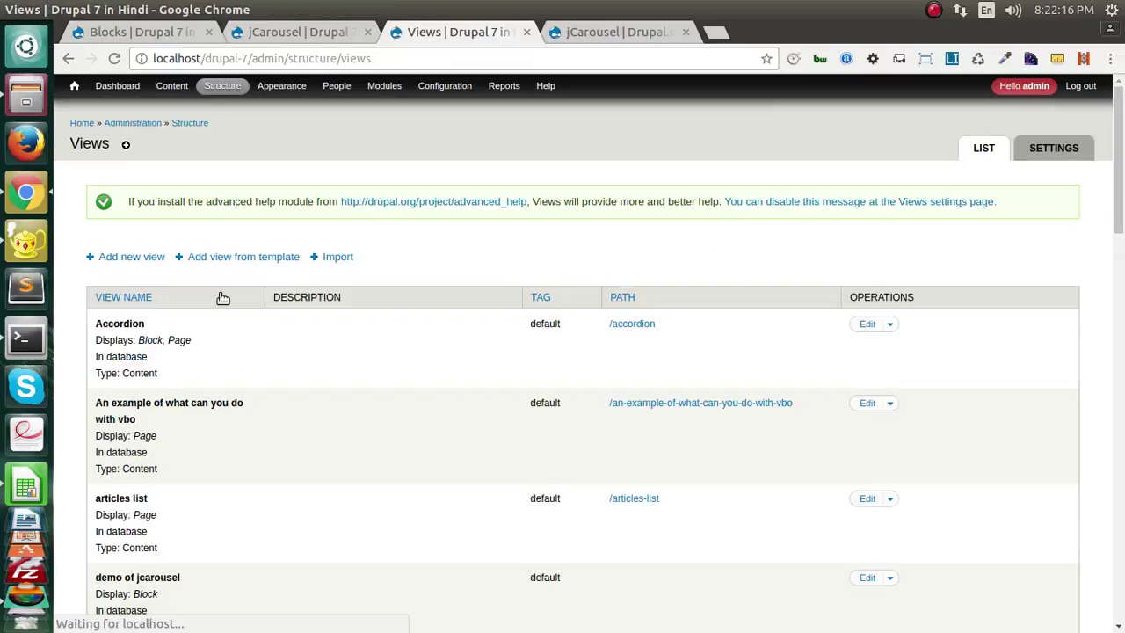
{"action": "scroll", "coordinate": [229, 387], "scroll_direction": "down", "scroll_amount": 5}
{"action": "scroll", "coordinate": [229, 392], "scroll_direction": "down", "scroll_amount": 2}
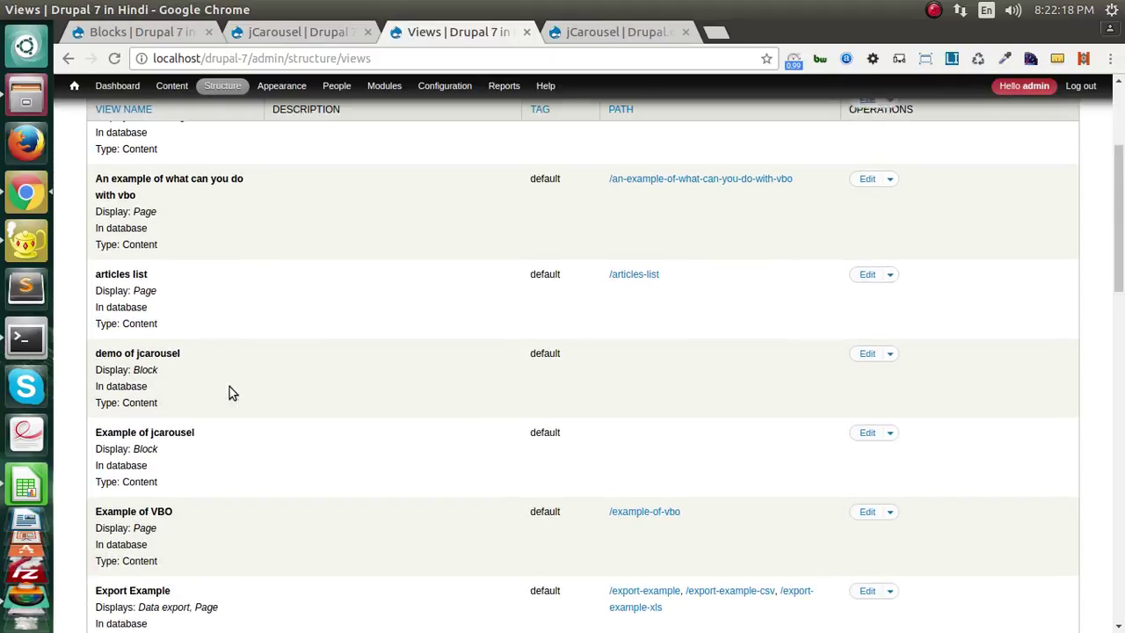
{"action": "left_click", "coordinate": [866, 274]}
Advance the demo of jcarousel preview carousel repeatedly to check its forward scrolling, and review the view's settings.
{"action": "scroll", "coordinate": [179, 358], "scroll_direction": "down", "scroll_amount": 5}
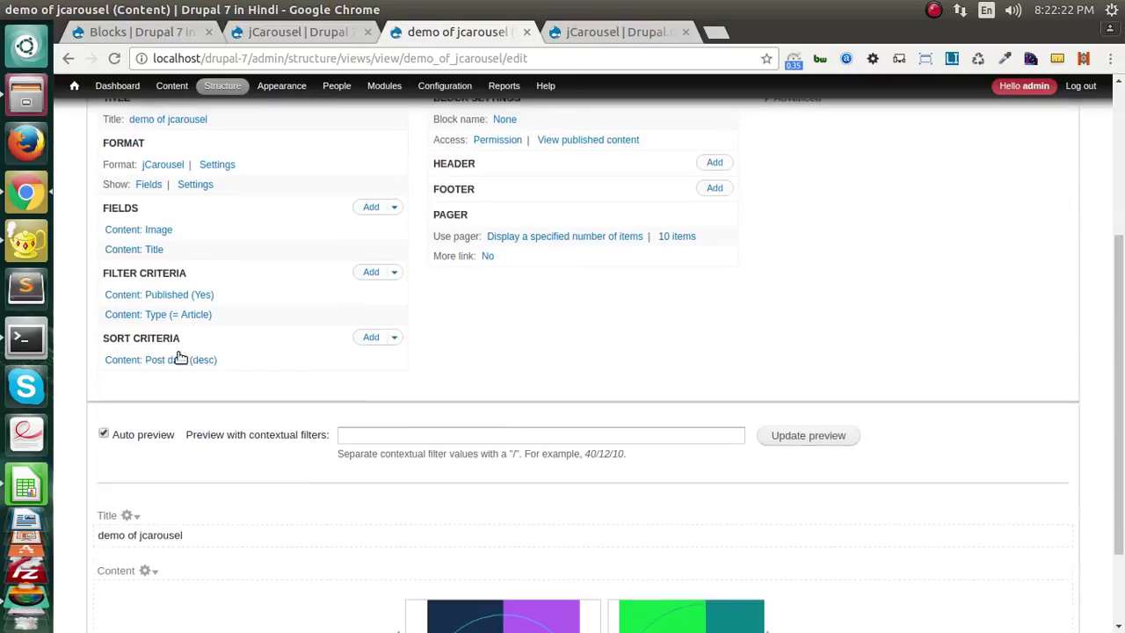
{"action": "scroll", "coordinate": [294, 378], "scroll_direction": "down", "scroll_amount": 3}
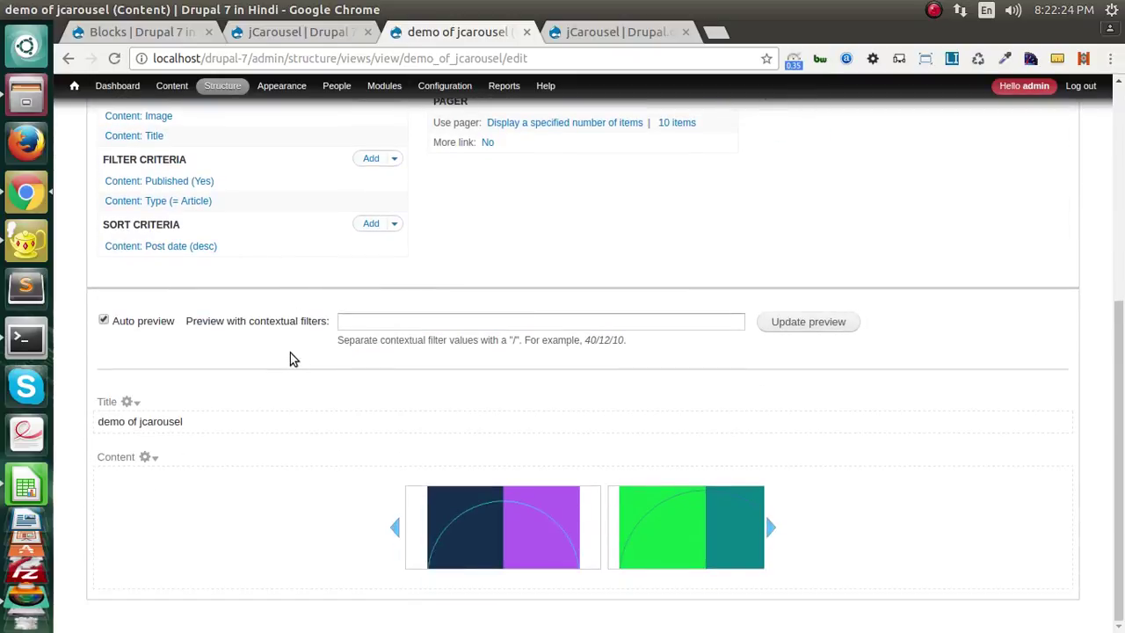
{"action": "scroll", "coordinate": [289, 352], "scroll_direction": "up", "scroll_amount": 1}
{"action": "left_click", "coordinate": [772, 573]}
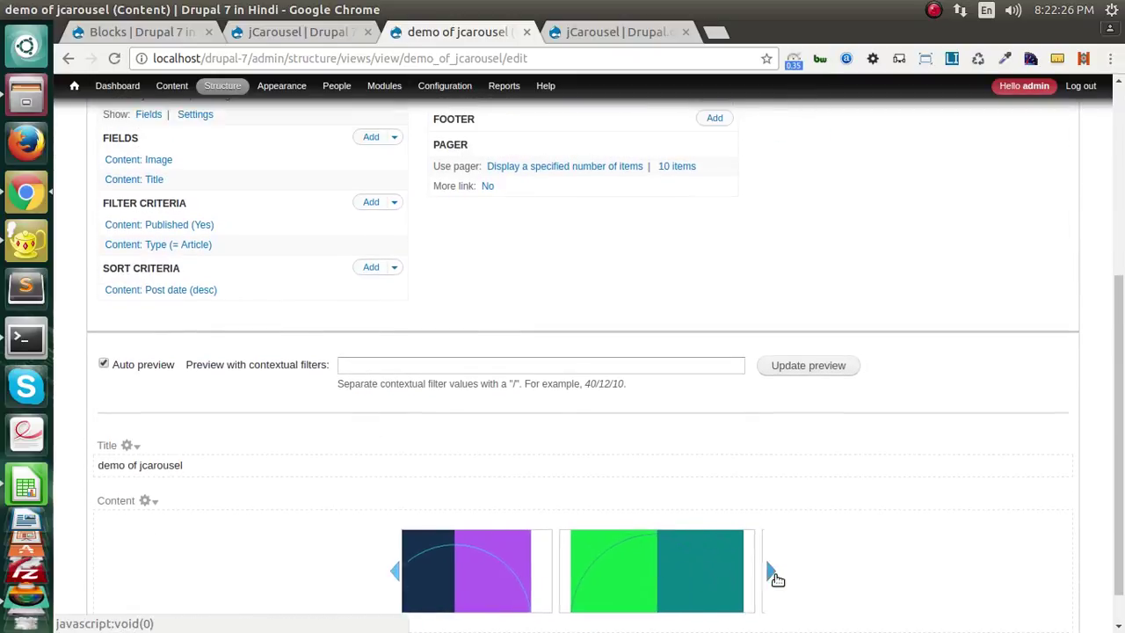
{"action": "left_click", "coordinate": [772, 574]}
{"action": "left_click", "coordinate": [771, 573]}
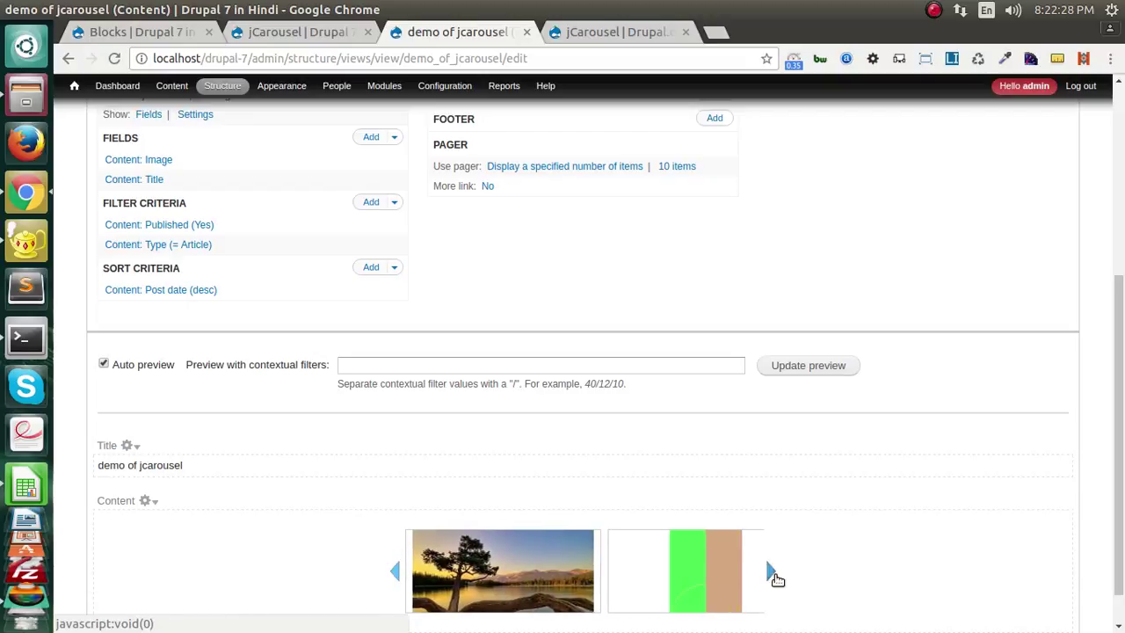
{"action": "left_click", "coordinate": [771, 573]}
{"action": "left_click", "coordinate": [771, 573]}
{"action": "left_click", "coordinate": [772, 574]}
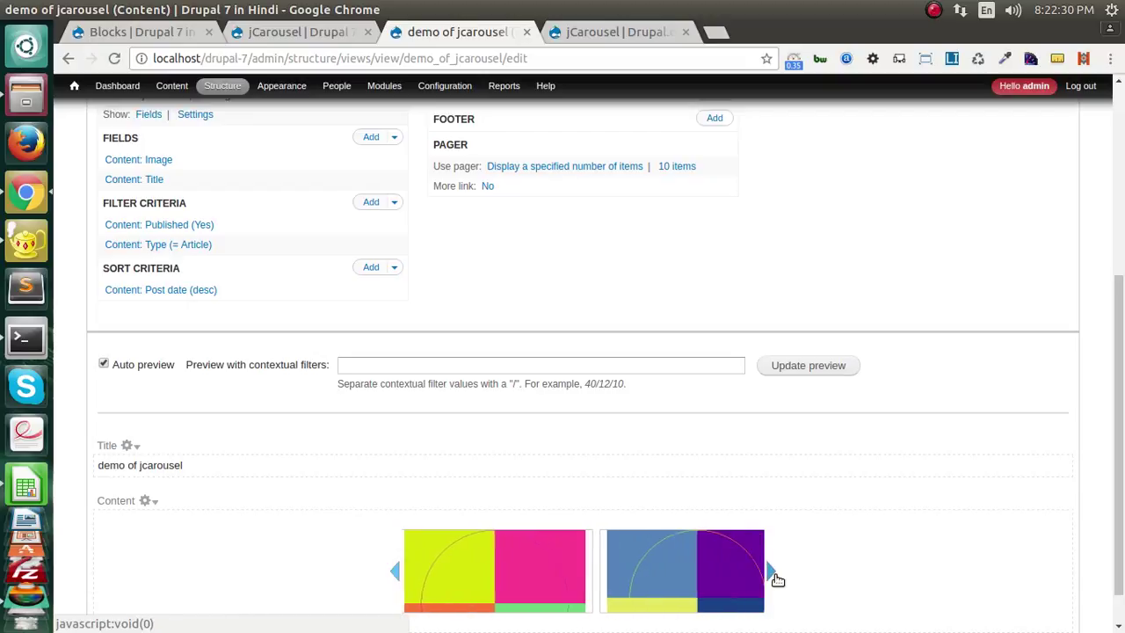
{"action": "left_click", "coordinate": [771, 573]}
{"action": "left_click", "coordinate": [771, 573]}
{"action": "left_click", "coordinate": [771, 573]}
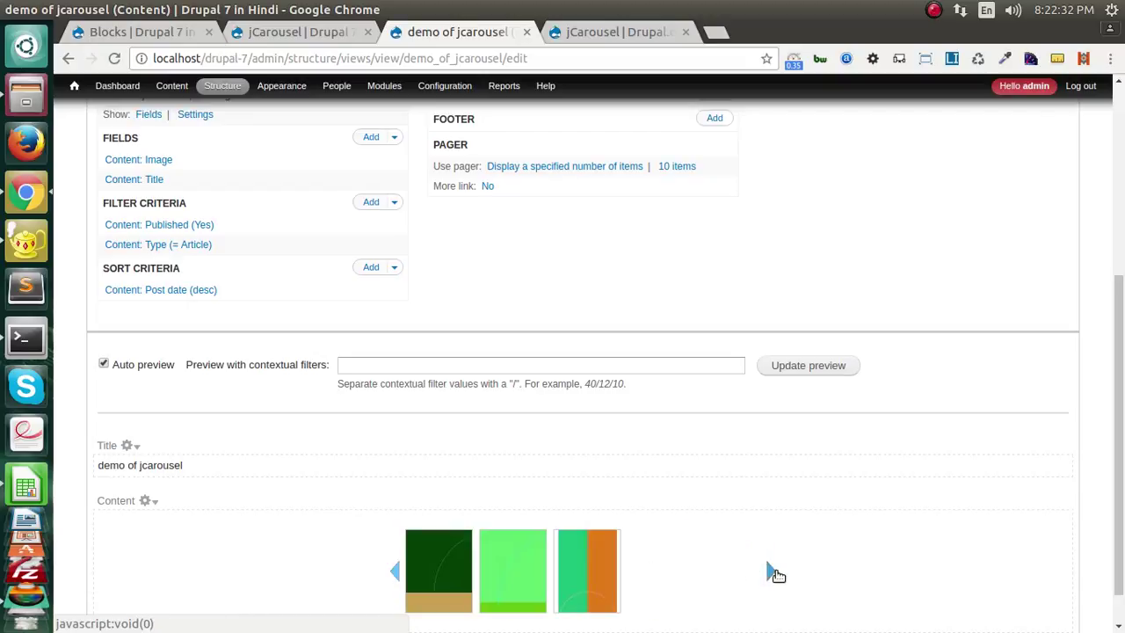
{"action": "left_click", "coordinate": [775, 573]}
{"action": "scroll", "coordinate": [869, 295], "scroll_direction": "up", "scroll_amount": 5}
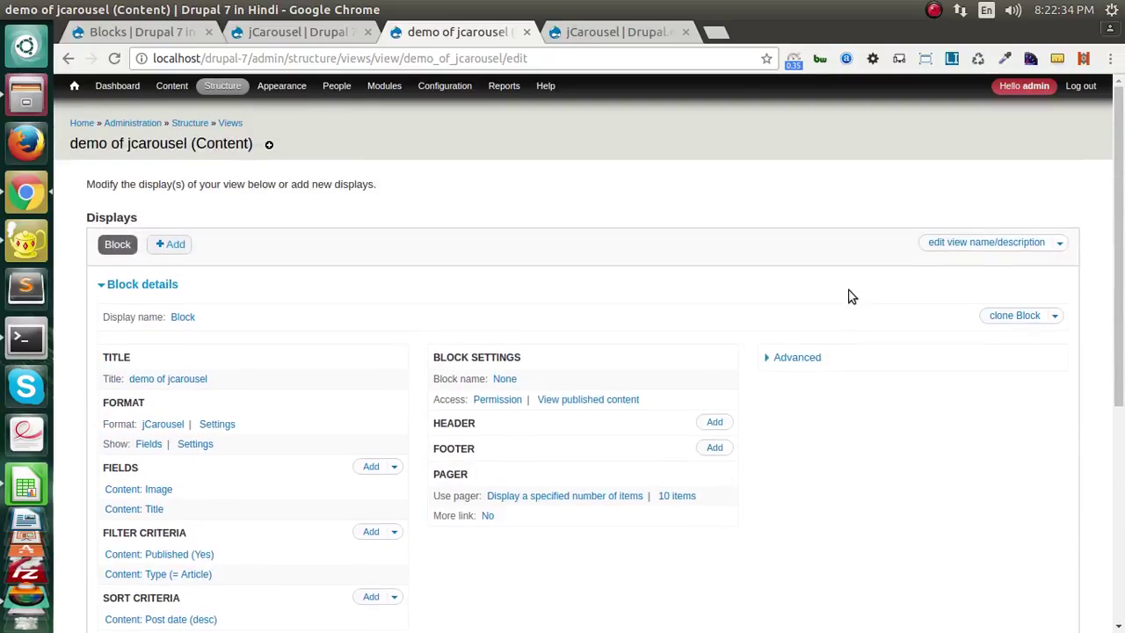
{"action": "scroll", "coordinate": [474, 244], "scroll_direction": "down", "scroll_amount": 5}
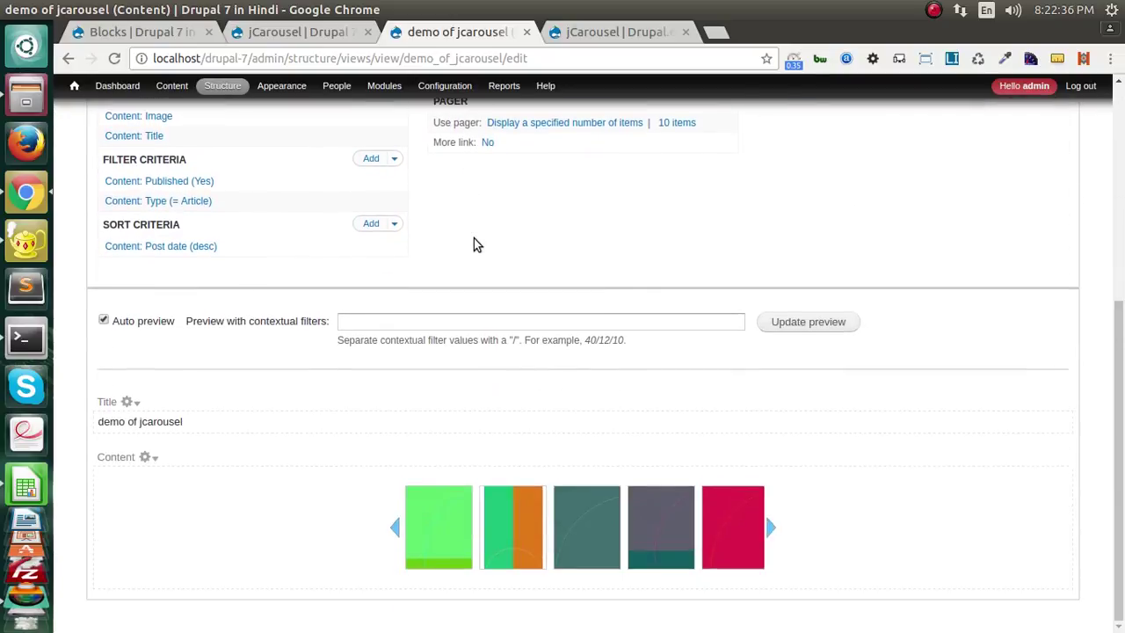
{"action": "scroll", "coordinate": [474, 244], "scroll_direction": "up", "scroll_amount": 5}
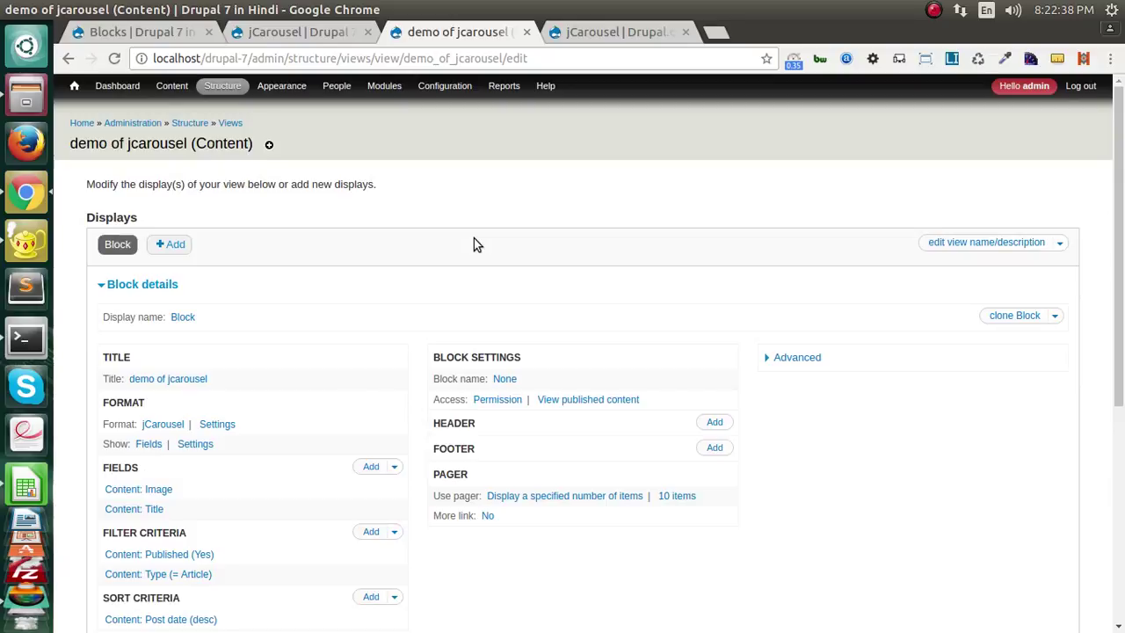